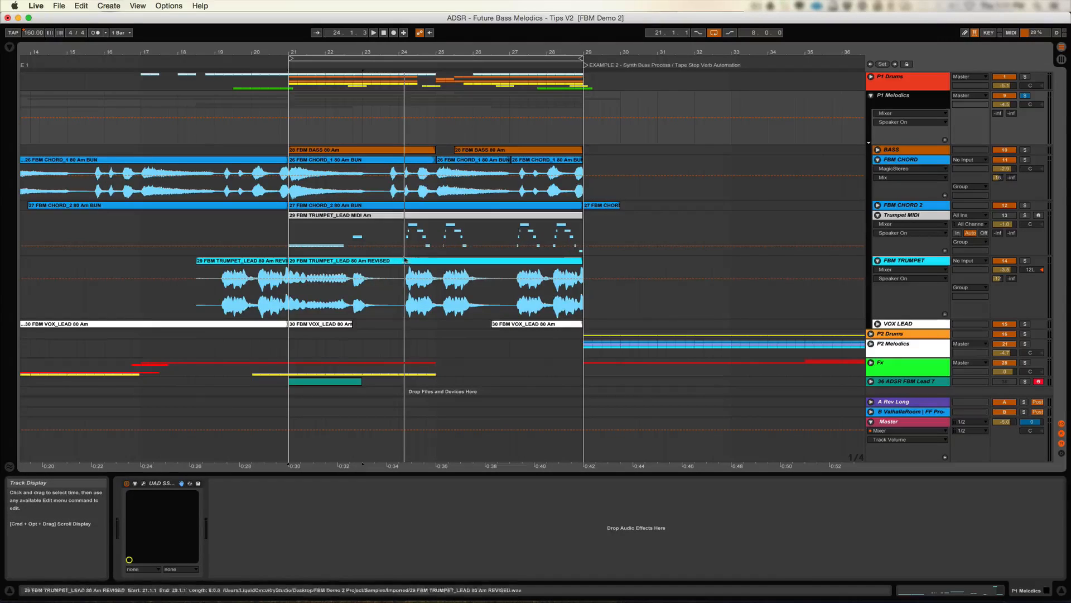
- Play the looped section from bar 21 to bar 29, soloing the FBM CHORD track to hear its chords alone
{"action": "left_click", "coordinate": [398, 233]}
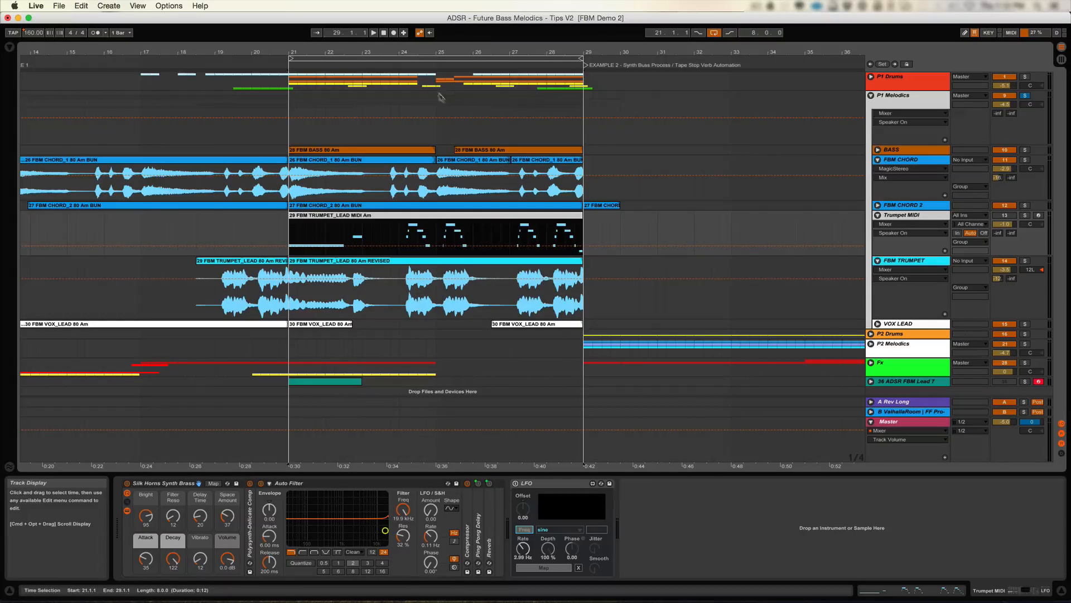
{"action": "left_click_drag", "start_coordinate": [426, 54], "coordinate": [427, 63]}
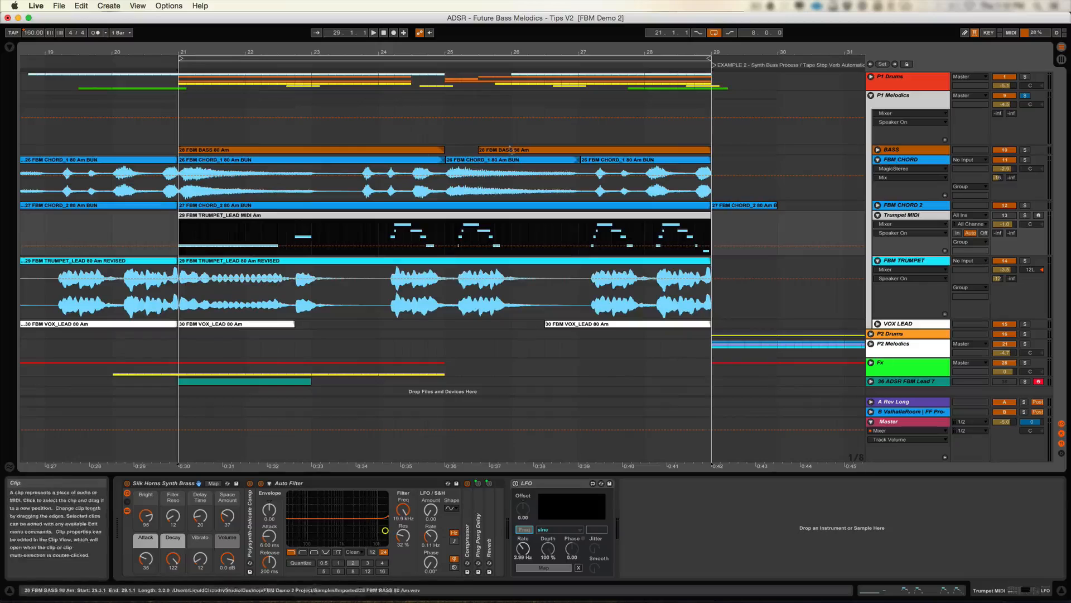
{"action": "left_click", "coordinate": [639, 58]}
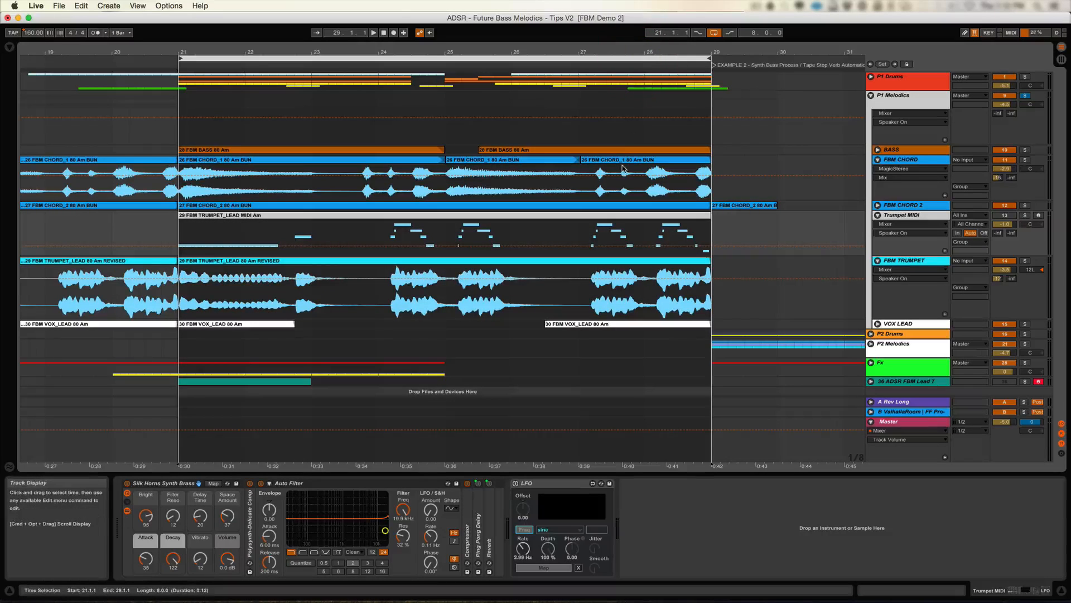
{"action": "key", "text": "space"}
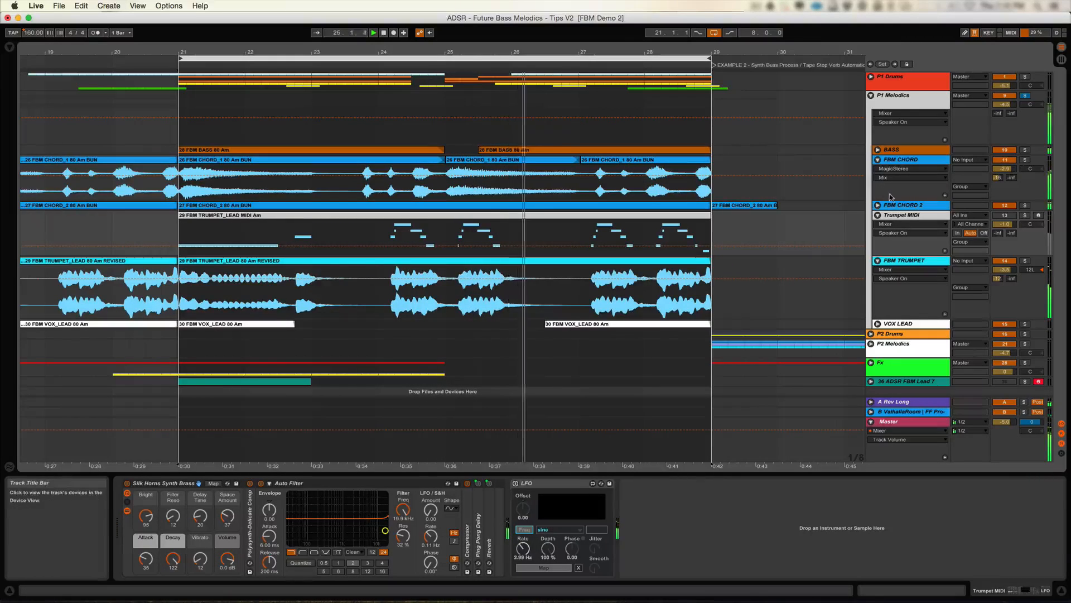
{"action": "left_click", "coordinate": [1025, 159]}
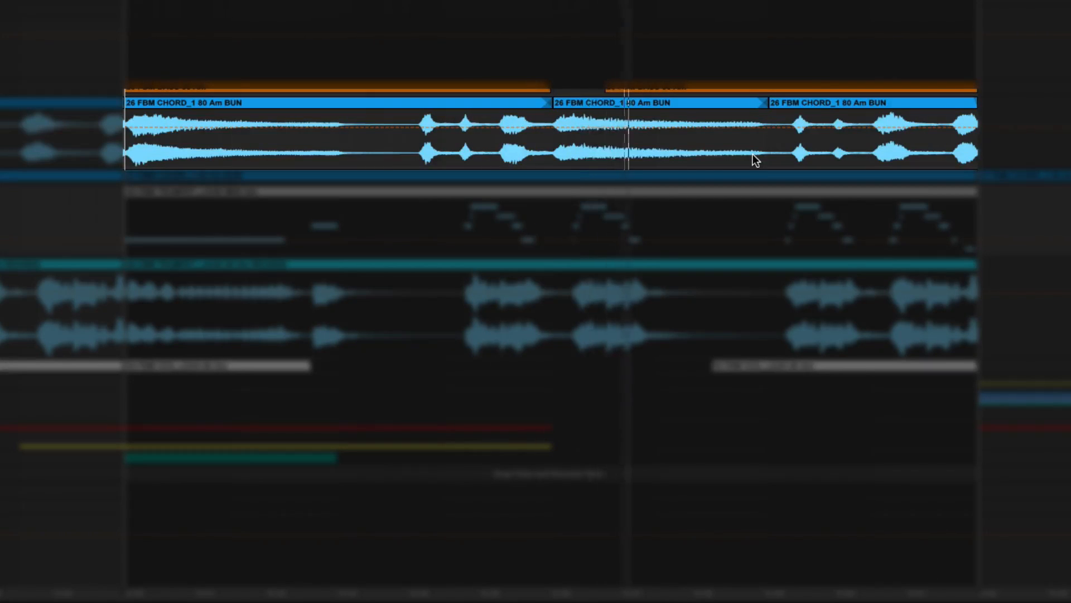
{"action": "key", "text": "space"}
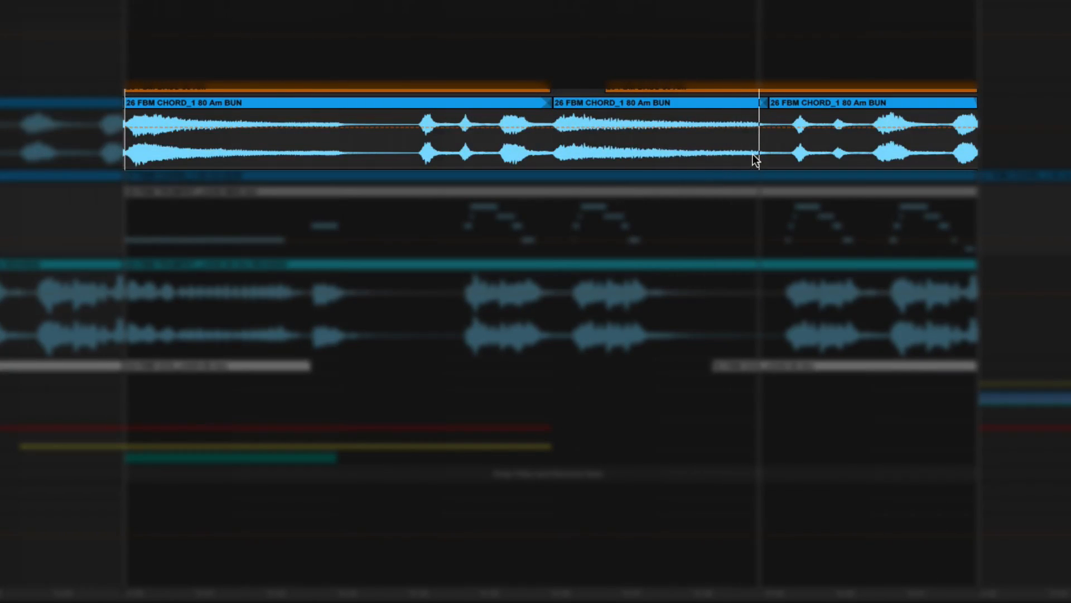
- Split the FBM CHORD audio clip at 23.4, 24.1.4 and 24.2.2 to isolate the short chord hits before bar 25
{"action": "left_click", "coordinate": [519, 146]}
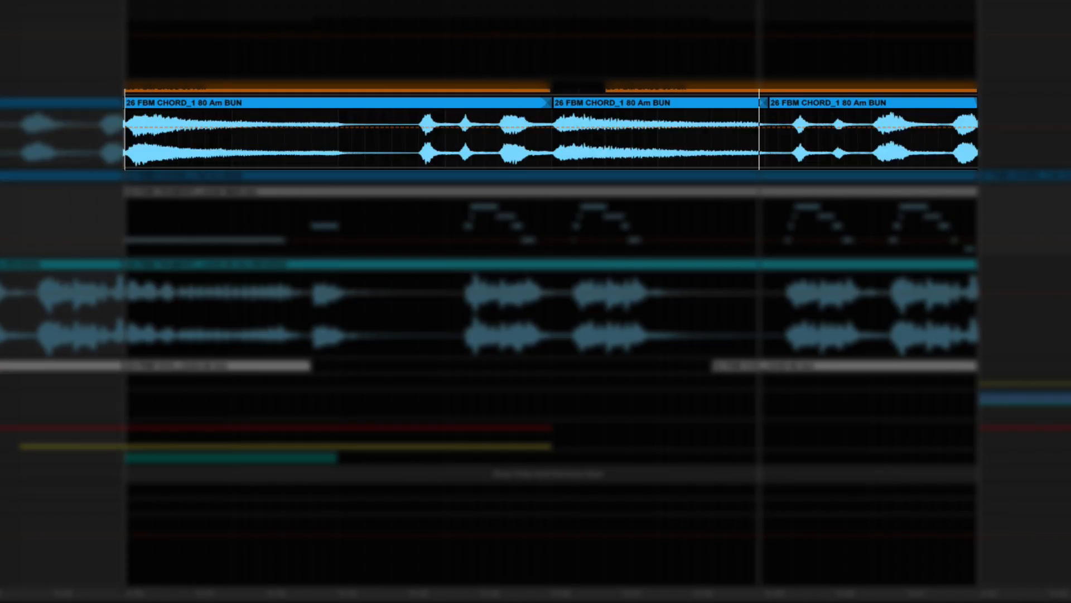
{"action": "left_click_drag", "start_coordinate": [527, 1], "coordinate": [522, 28]}
{"action": "left_click", "coordinate": [478, 151]}
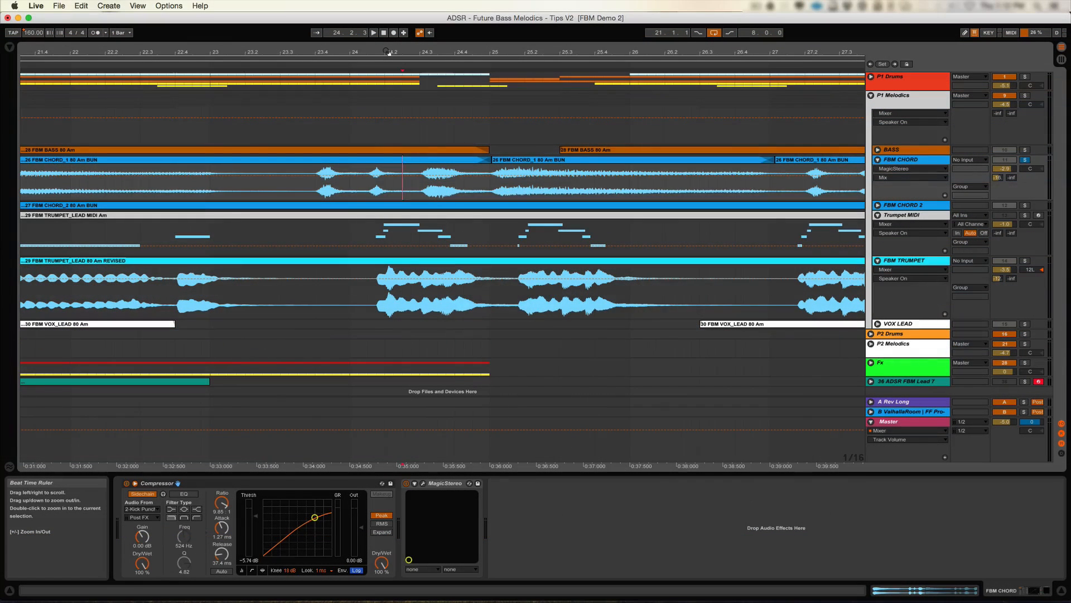
{"action": "left_click_drag", "start_coordinate": [389, 52], "coordinate": [389, 62]}
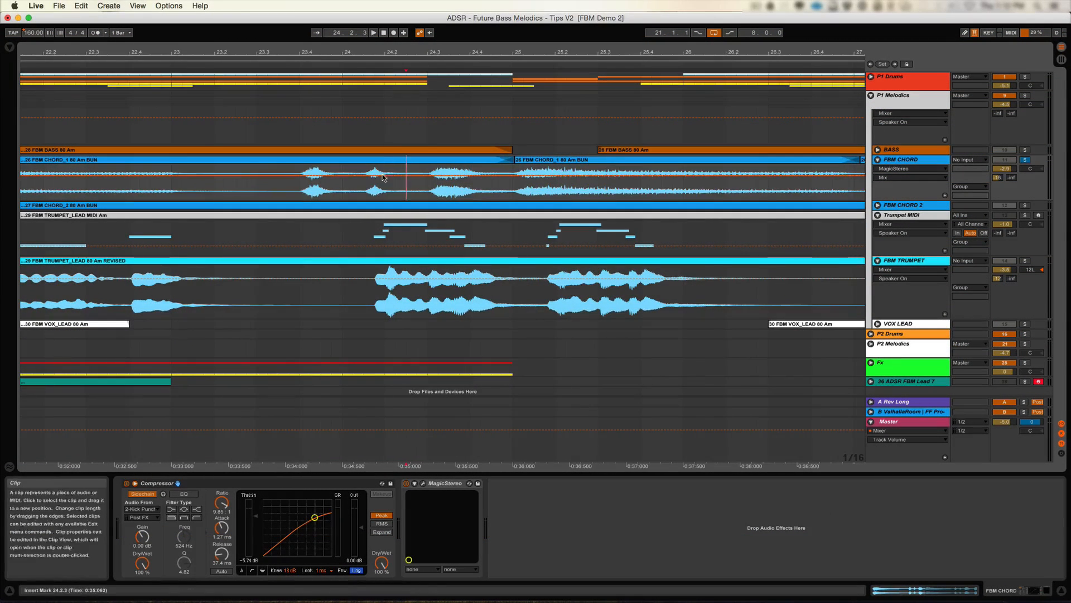
{"action": "left_click", "coordinate": [300, 190]}
{"action": "key", "text": "super+e"}
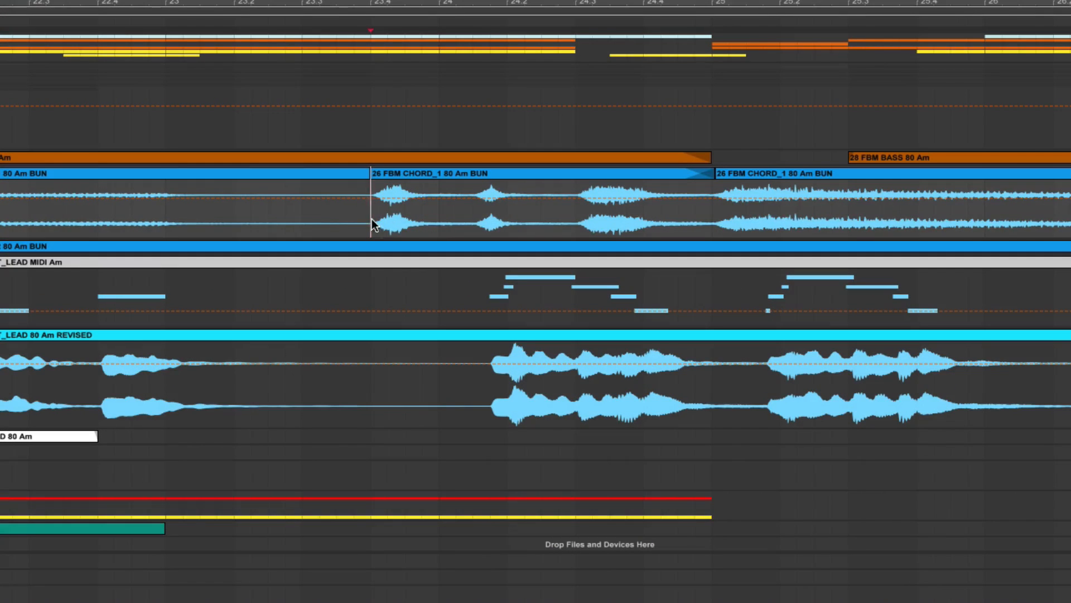
{"action": "left_click", "coordinate": [490, 222]}
{"action": "key", "text": "super+e"}
{"action": "left_click", "coordinate": [524, 221]}
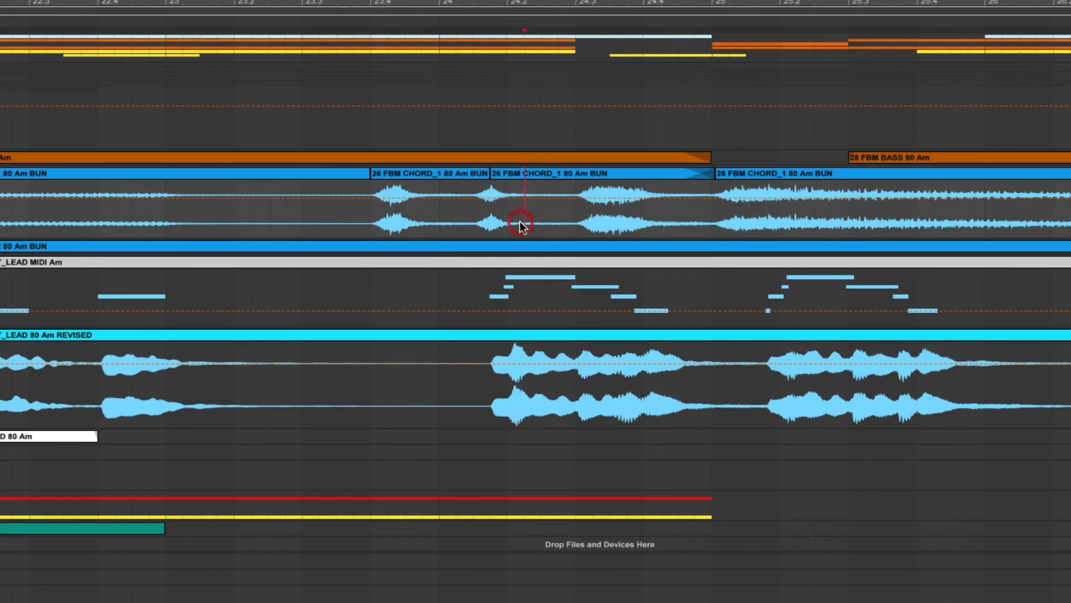
{"action": "key", "text": "super+e"}
- Trim the chord slices to leave gaps: the first to 23.4.2 through 23.4.4, and the last to start at 24.3
{"action": "left_click_drag", "start_coordinate": [528, 177], "coordinate": [576, 178]}
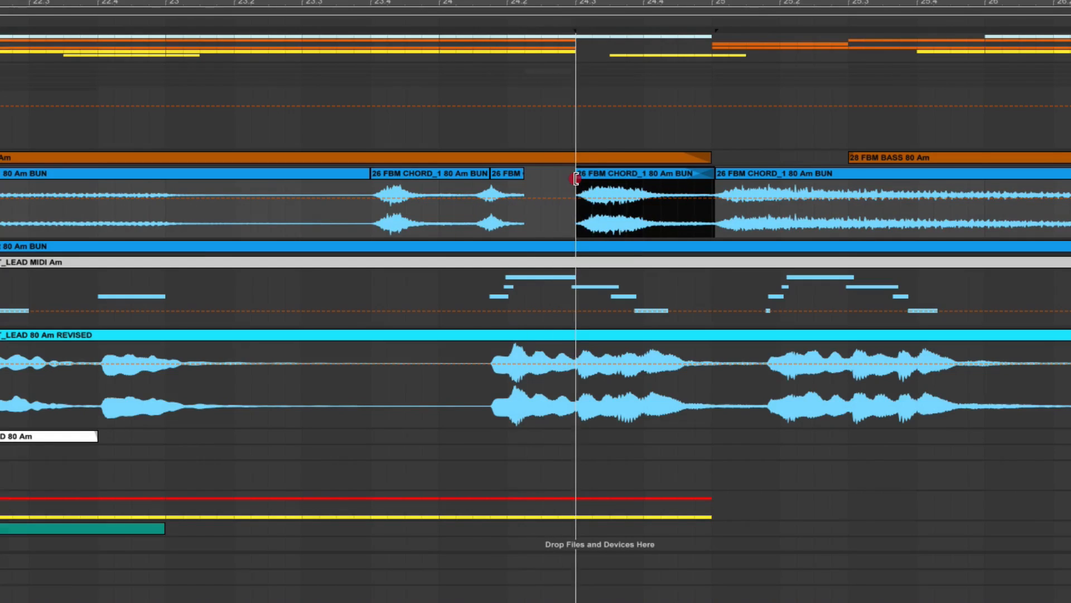
{"action": "left_click_drag", "start_coordinate": [490, 174], "coordinate": [422, 176]}
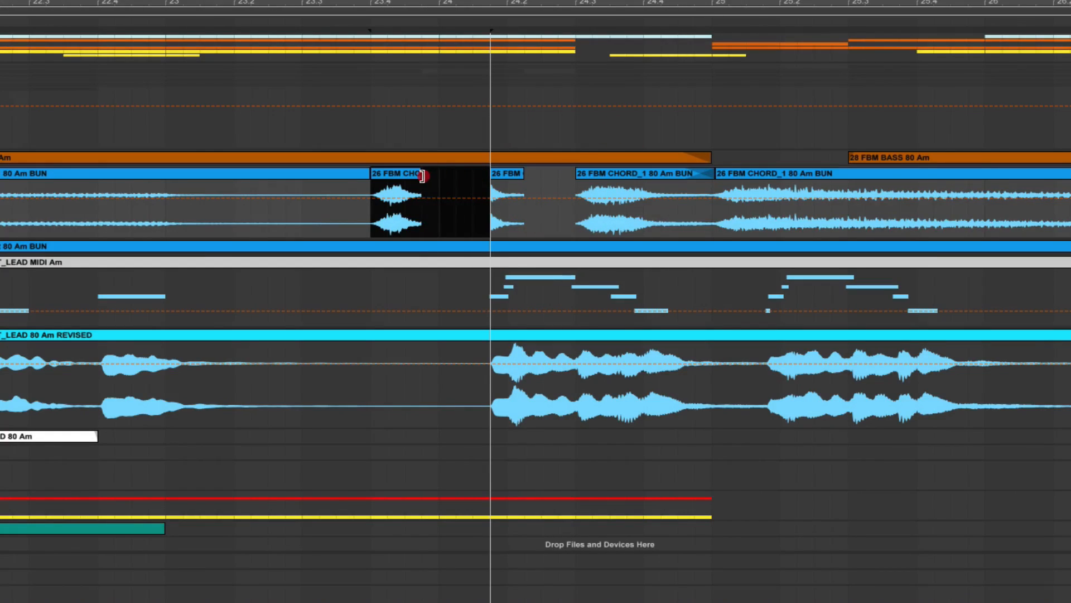
{"action": "left_click", "coordinate": [370, 176]}
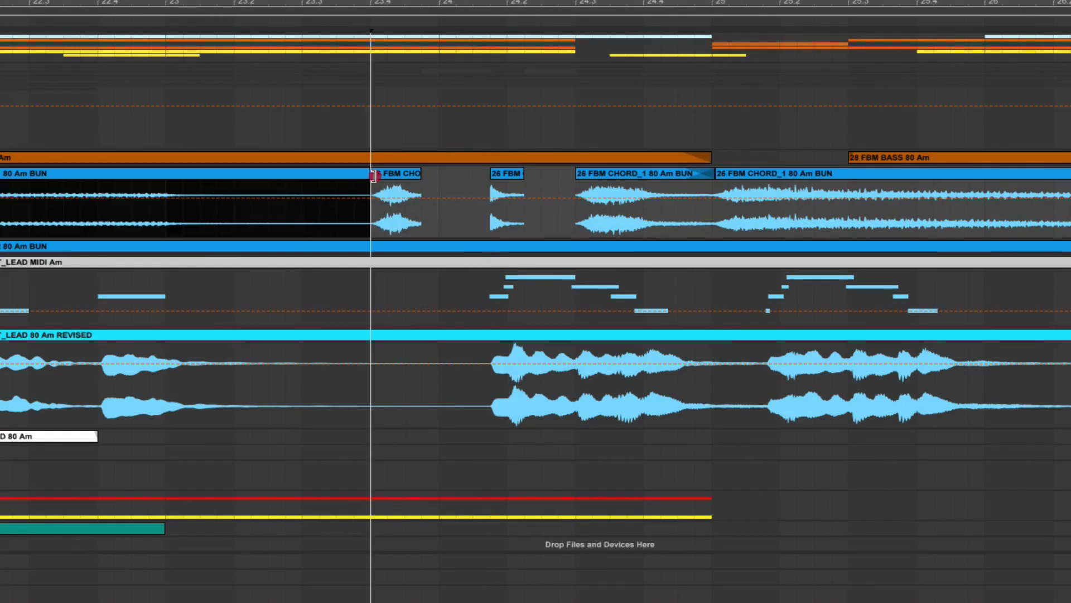
{"action": "mouse_move", "coordinate": [388, 177]}
{"action": "left_mouse_down"}
{"action": "mouse_move", "coordinate": [354, 176]}
{"action": "mouse_move", "coordinate": [370, 174]}
{"action": "left_mouse_up"}
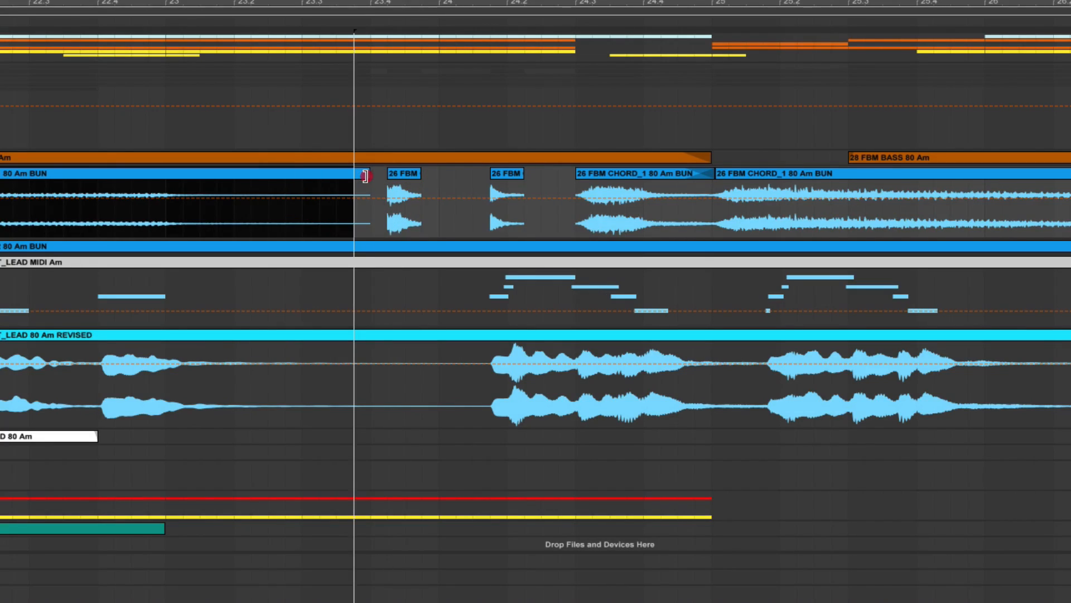
- Check the two short chord slices and play back the chopped FBM CHORD section
{"action": "left_click", "coordinate": [409, 176]}
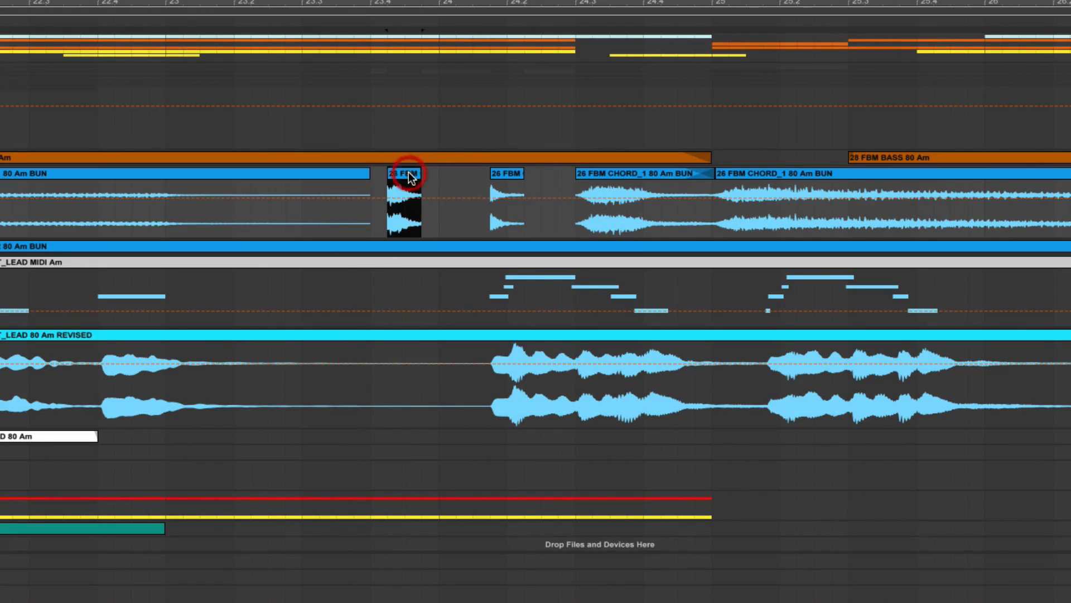
{"action": "left_click", "coordinate": [517, 173]}
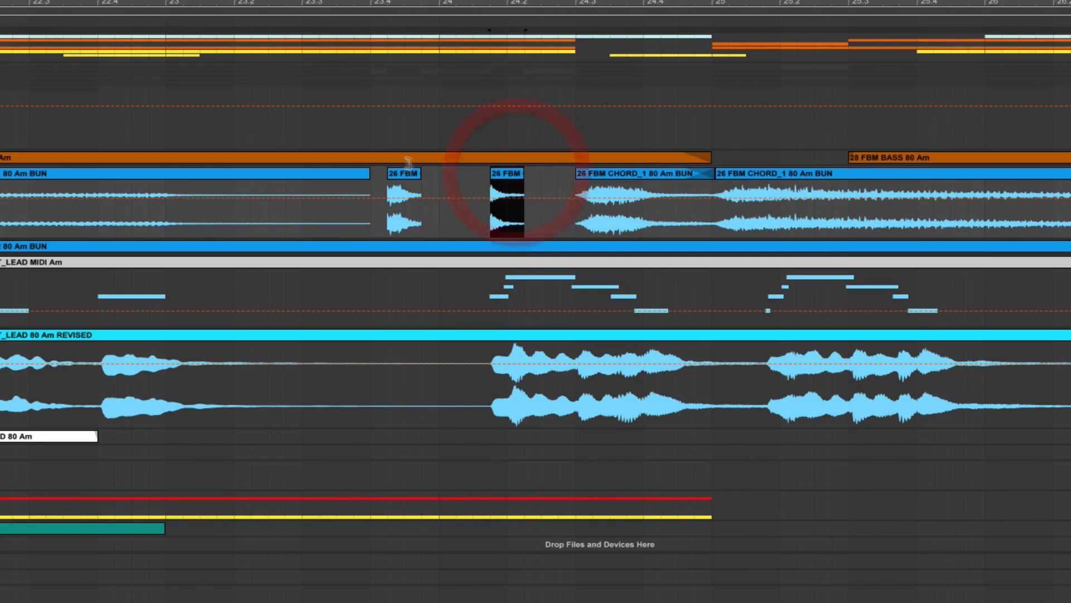
{"action": "left_click", "coordinate": [361, 173]}
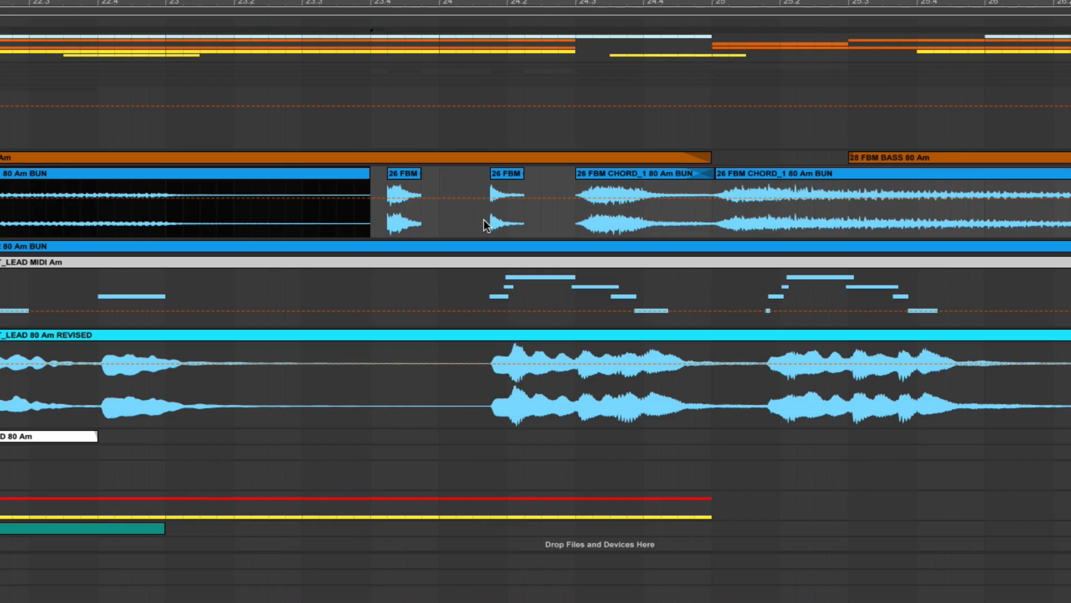
{"action": "key", "text": "space"}
- Reverse the short chord slice at 24.1.4 and play the section from 23.3.3 to audition it
{"action": "double_click", "coordinate": [506, 173]}
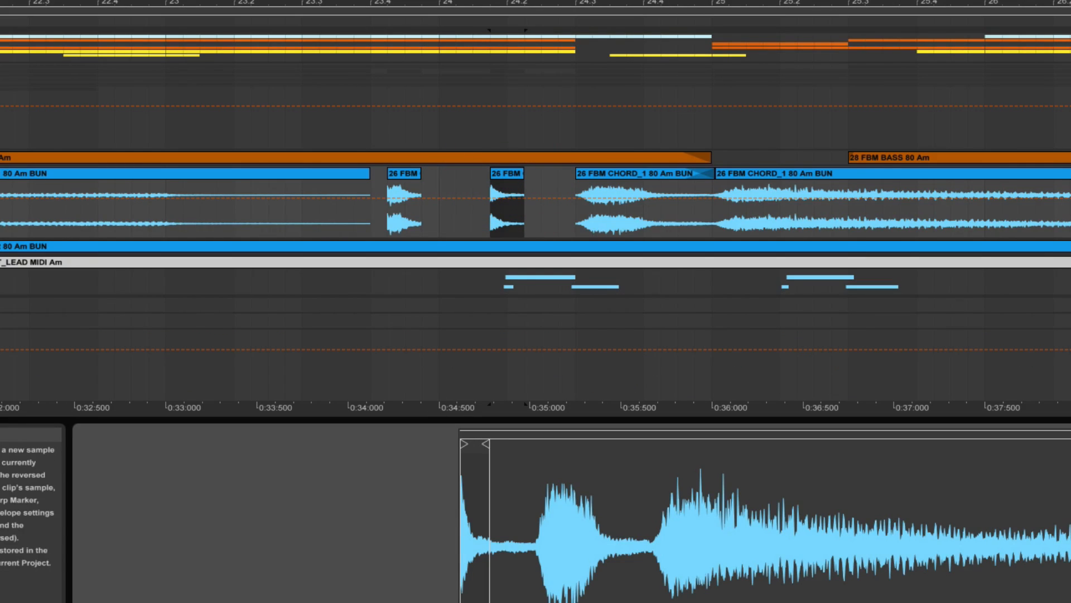
{"action": "key", "text": "r"}
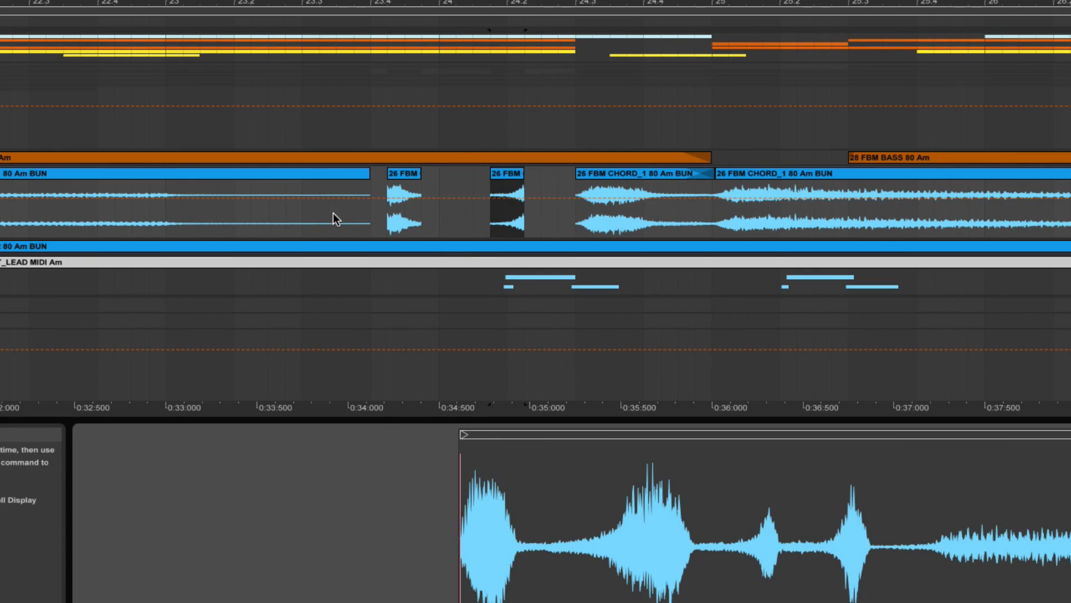
{"action": "left_click", "coordinate": [328, 221]}
{"action": "key", "text": "space"}
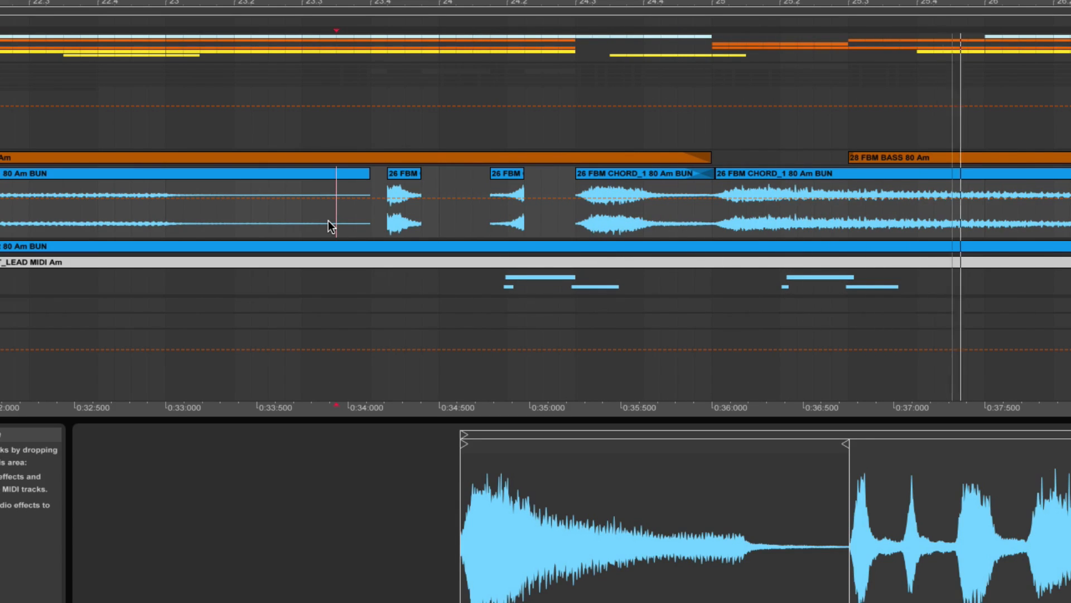
{"action": "key", "text": "space"}
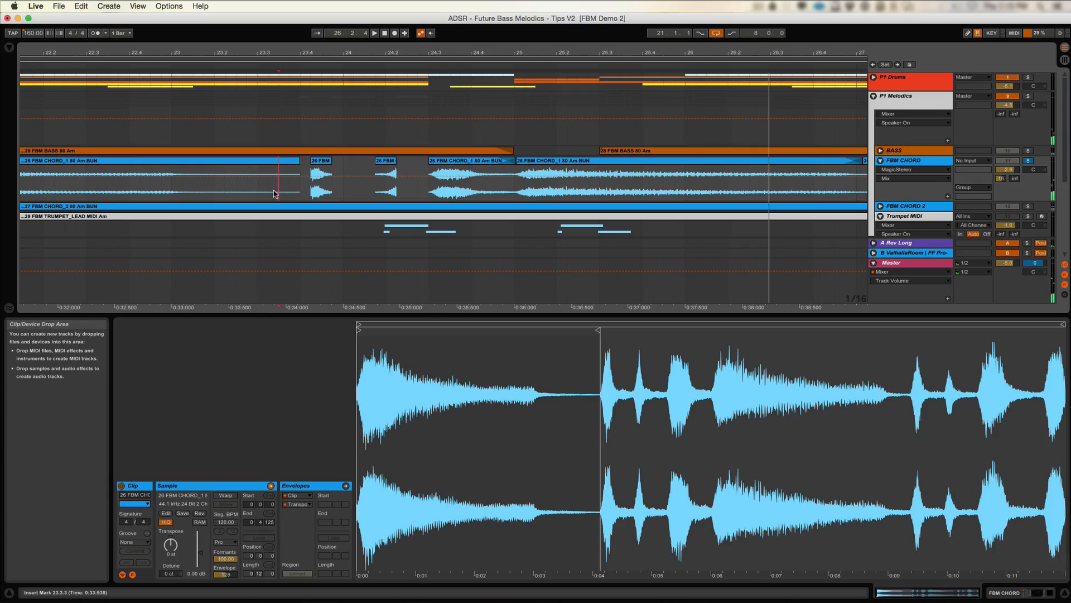
- Extend the FBM CHORD clip starting at bar 21 to bar 25, covering the chopped slices
{"action": "mouse_move", "coordinate": [390, 53]}
{"action": "left_mouse_down"}
{"action": "mouse_move", "coordinate": [389, 20]}
{"action": "mouse_move", "coordinate": [385, 33]}
{"action": "left_mouse_up"}
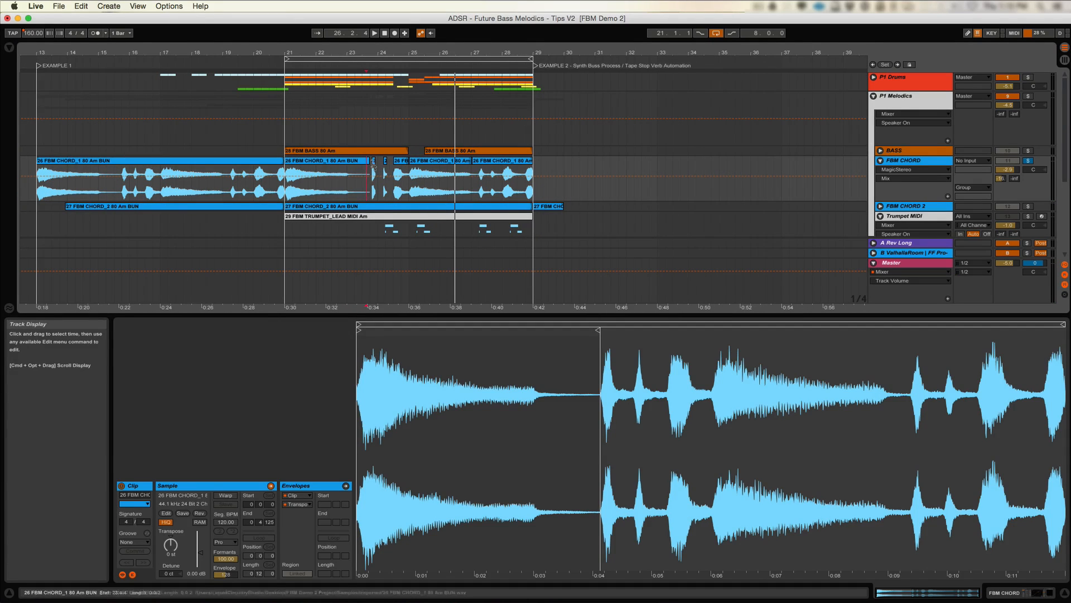
{"action": "left_click", "coordinate": [347, 162]}
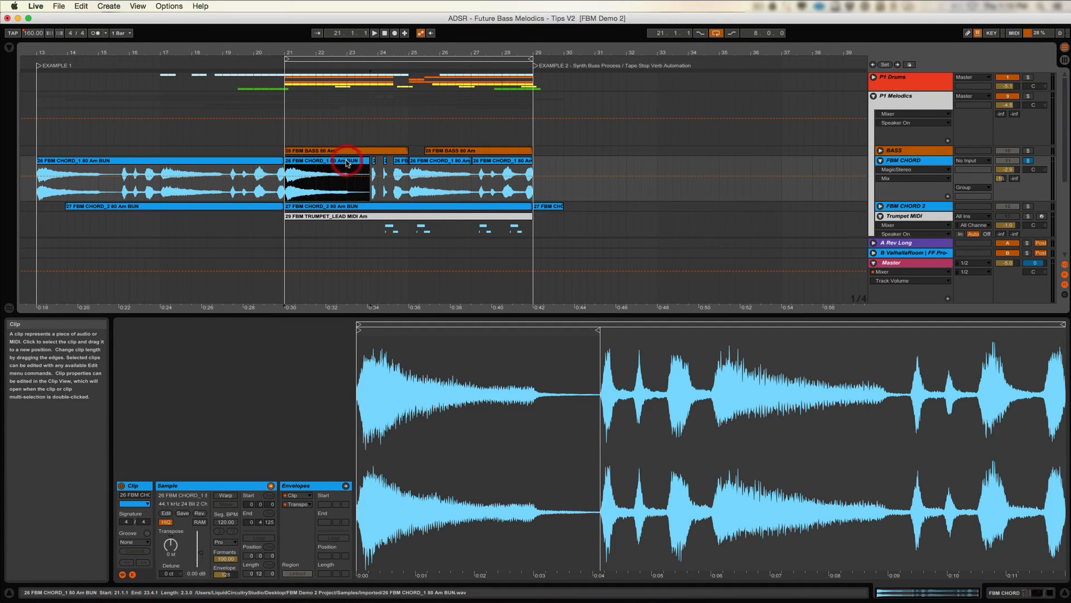
{"action": "left_click_drag", "start_coordinate": [370, 162], "coordinate": [409, 163]}
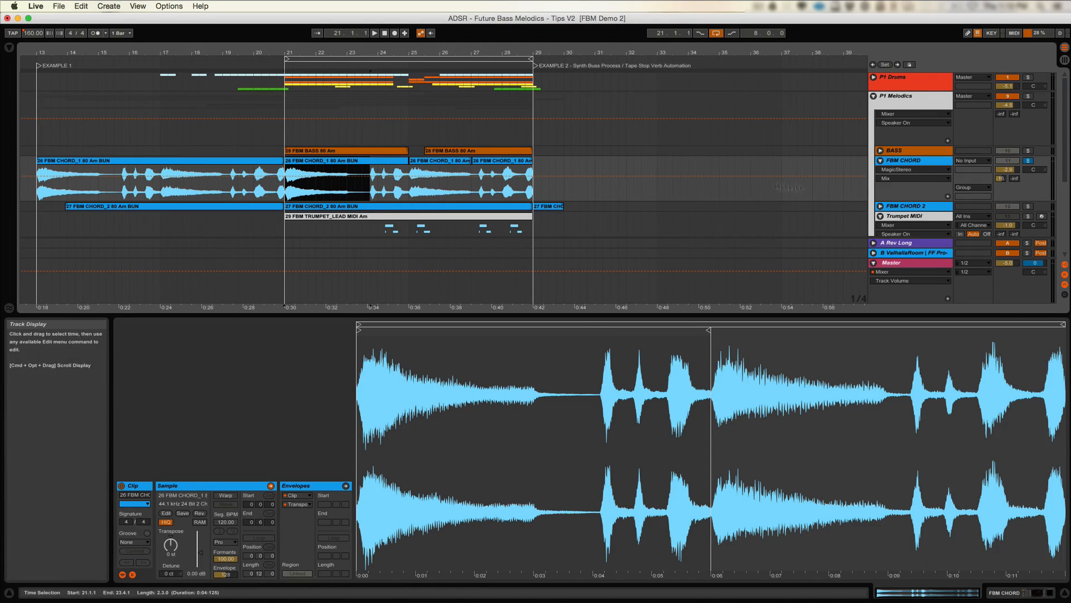
- Open the devices of the 36 ADSR FBM Lead 7 track, and select the FBM TRUMPET note from 22.4.1 to 23.1.1
{"action": "left_click", "coordinate": [916, 161]}
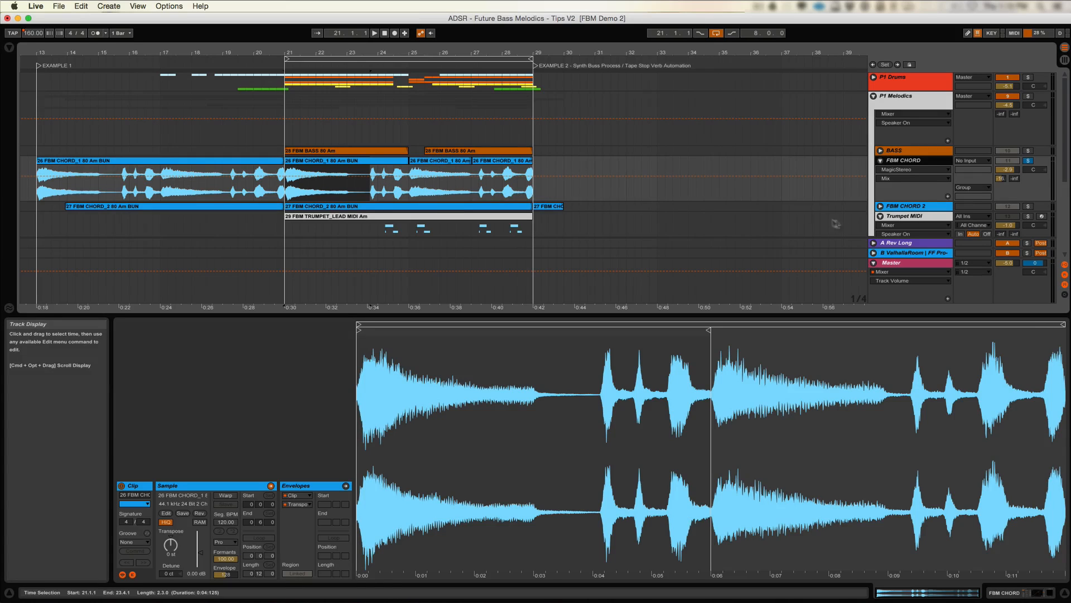
{"action": "scroll", "coordinate": [835, 223], "scroll_direction": "down", "scroll_amount": 10}
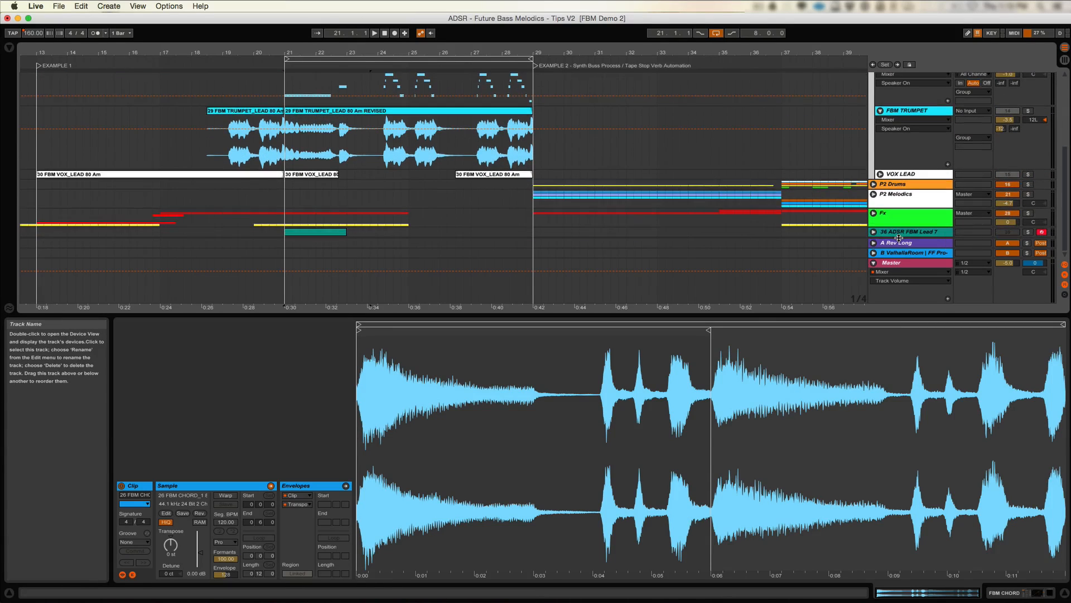
{"action": "double_click", "coordinate": [899, 238]}
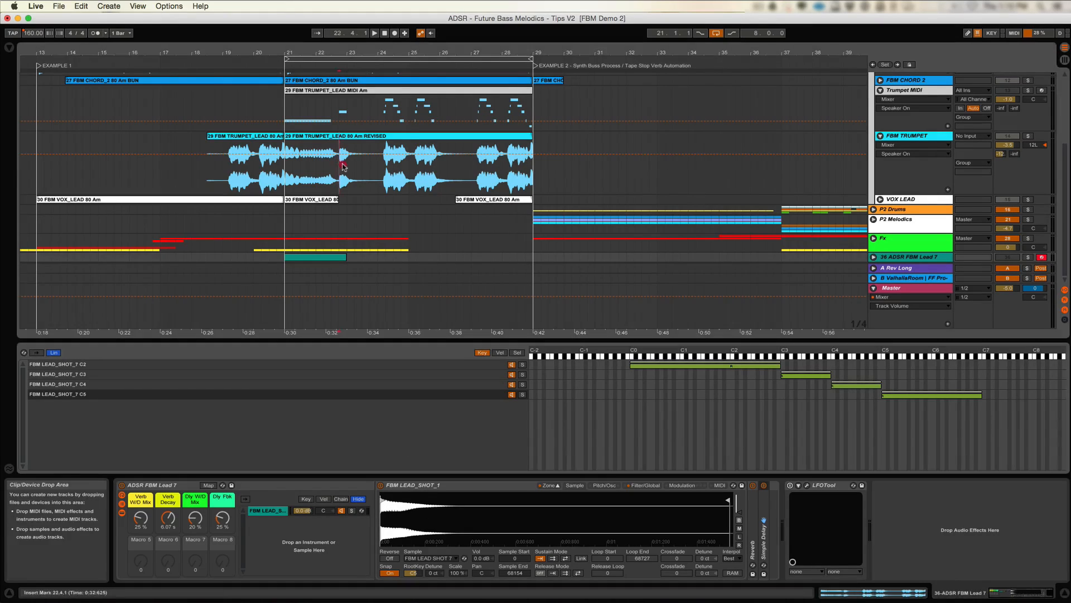
{"action": "left_click_drag", "start_coordinate": [339, 161], "coordinate": [348, 165]}
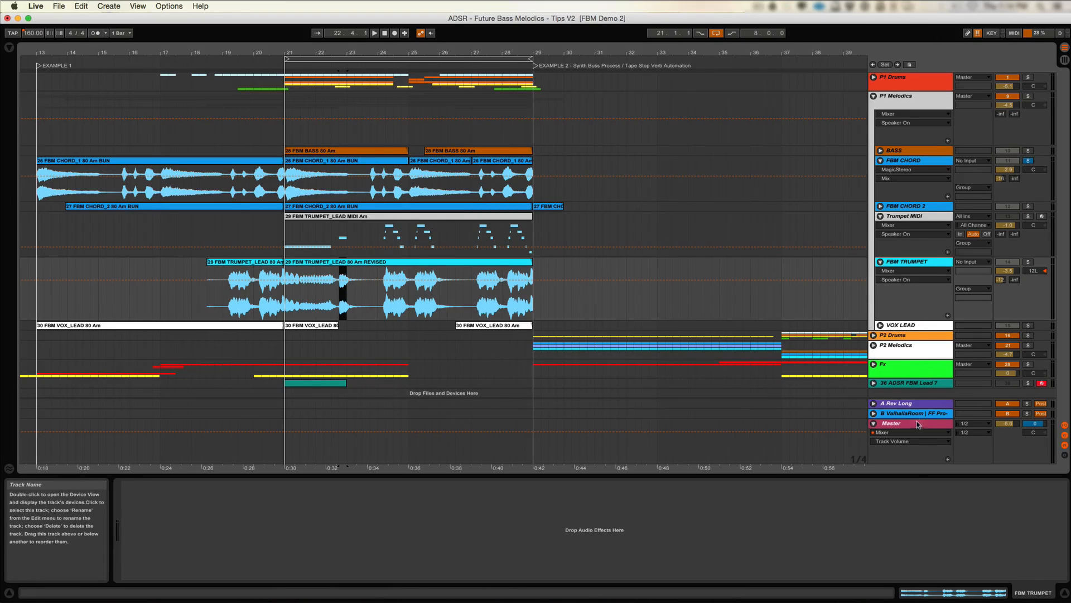
- Unsolo the FBM CHORD track, and solo the 36 ADSR FBM Lead 7 track with its devices shown
{"action": "left_click", "coordinate": [907, 383]}
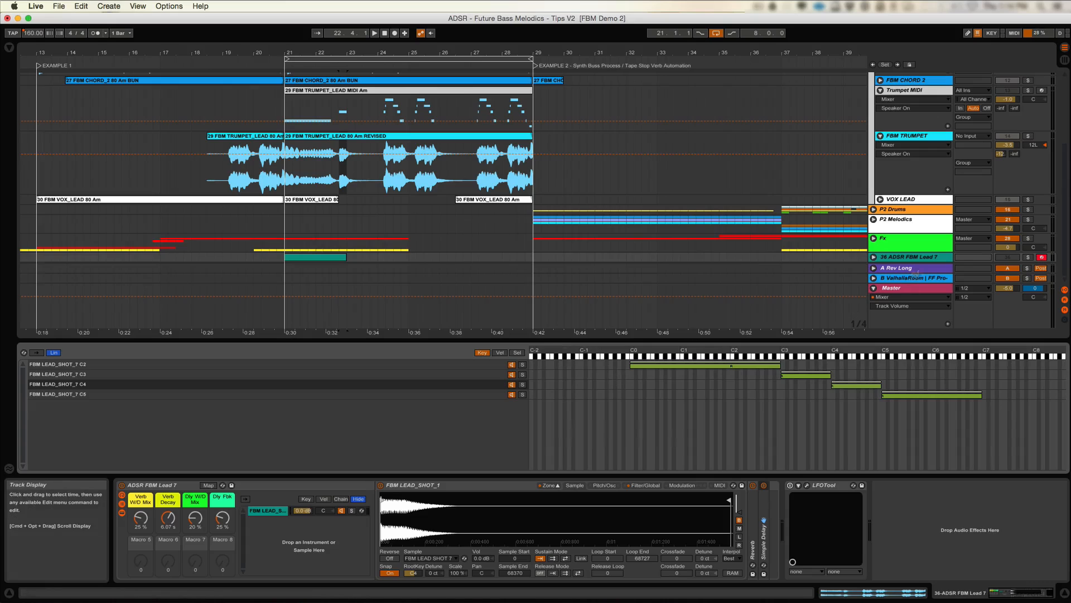
{"action": "scroll", "coordinate": [1004, 172], "scroll_direction": "up", "scroll_amount": 5}
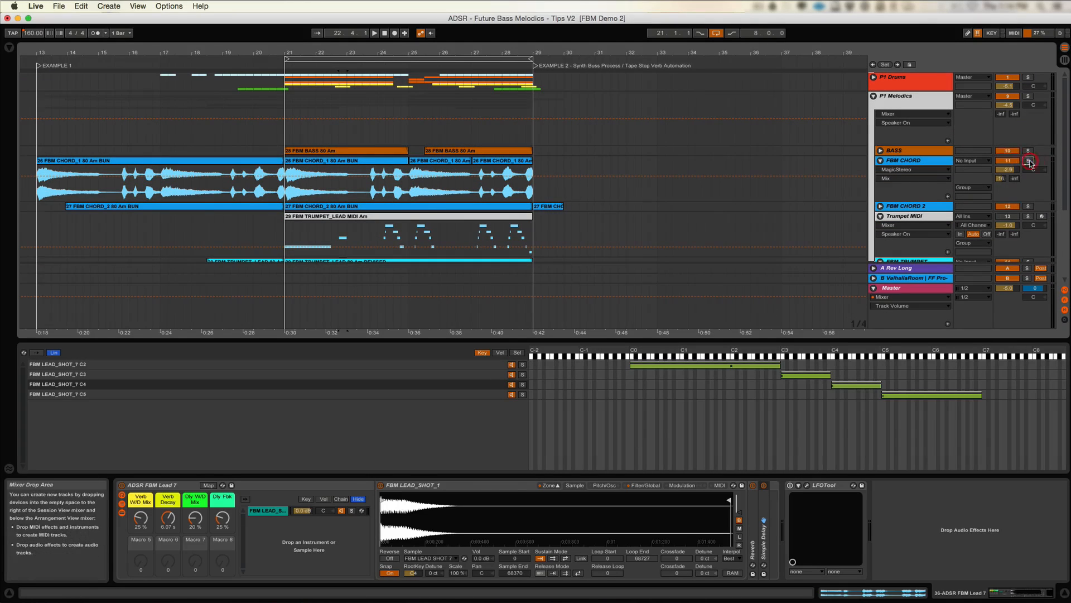
{"action": "left_click", "coordinate": [1028, 160]}
{"action": "scroll", "coordinate": [1025, 144], "scroll_direction": "down", "scroll_amount": 5}
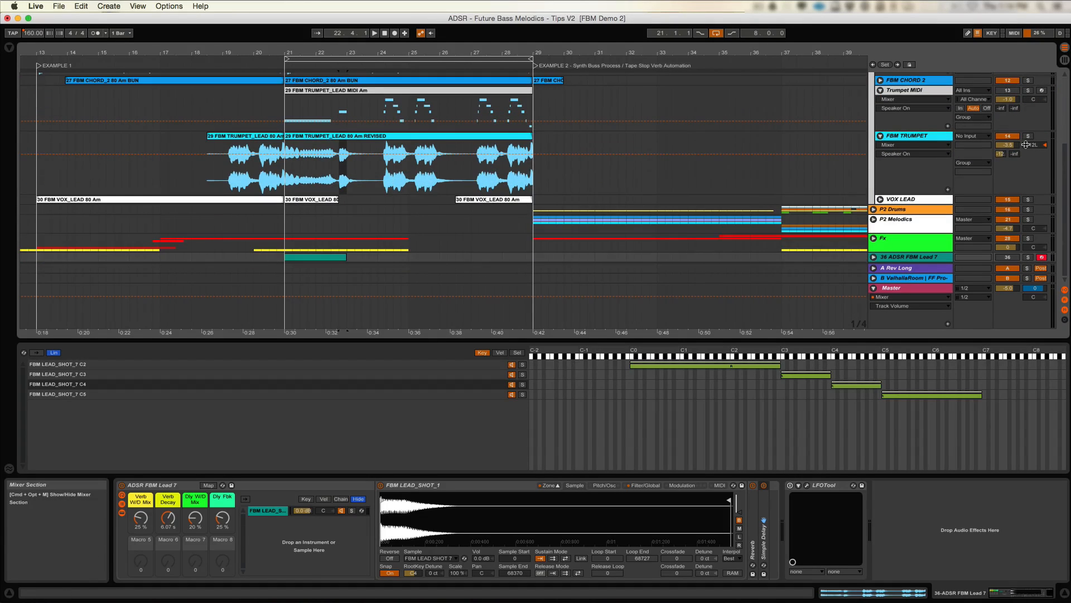
{"action": "left_click", "coordinate": [1028, 257]}
{"action": "left_click", "coordinate": [935, 256]}
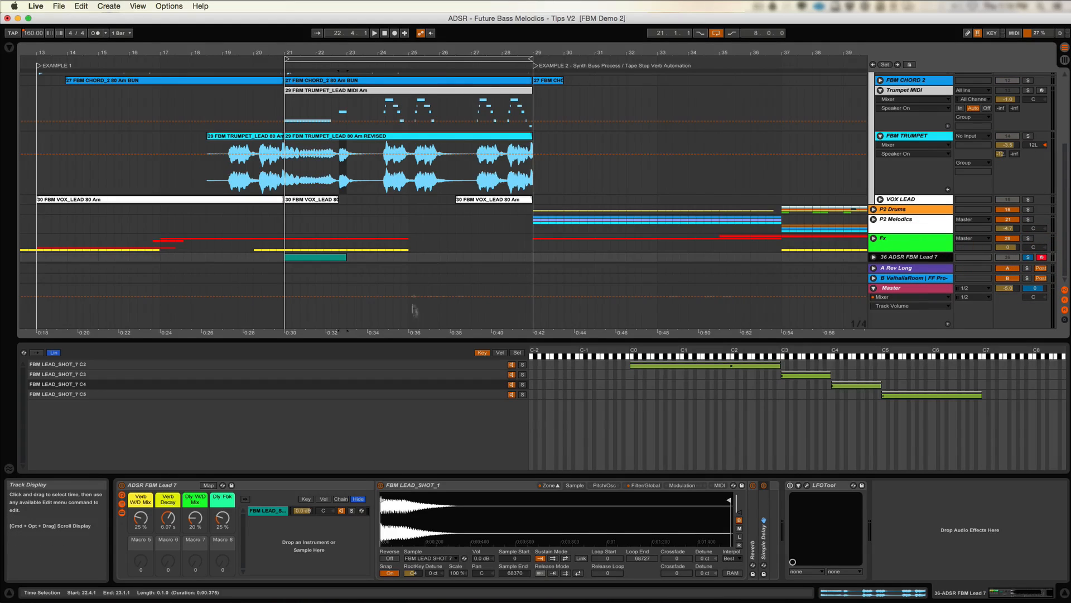
- Play a test note three times on the soloed lead instrument
{"action": "key", "text": "s"}
{"action": "key", "text": "s"}
{"action": "key", "text": "s"}
- Enable the pitch envelope of the FBM LEAD_SHOT_1 sampler with an attack of 0.36 ms and an amount of +1 st
{"action": "left_click", "coordinate": [307, 258]}
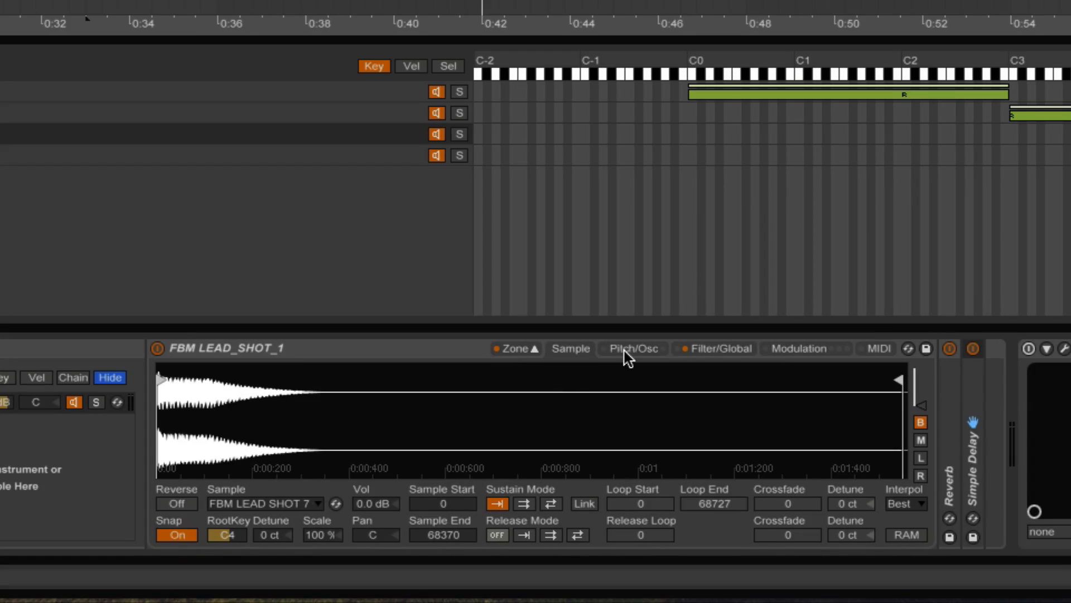
{"action": "left_click", "coordinate": [628, 353]}
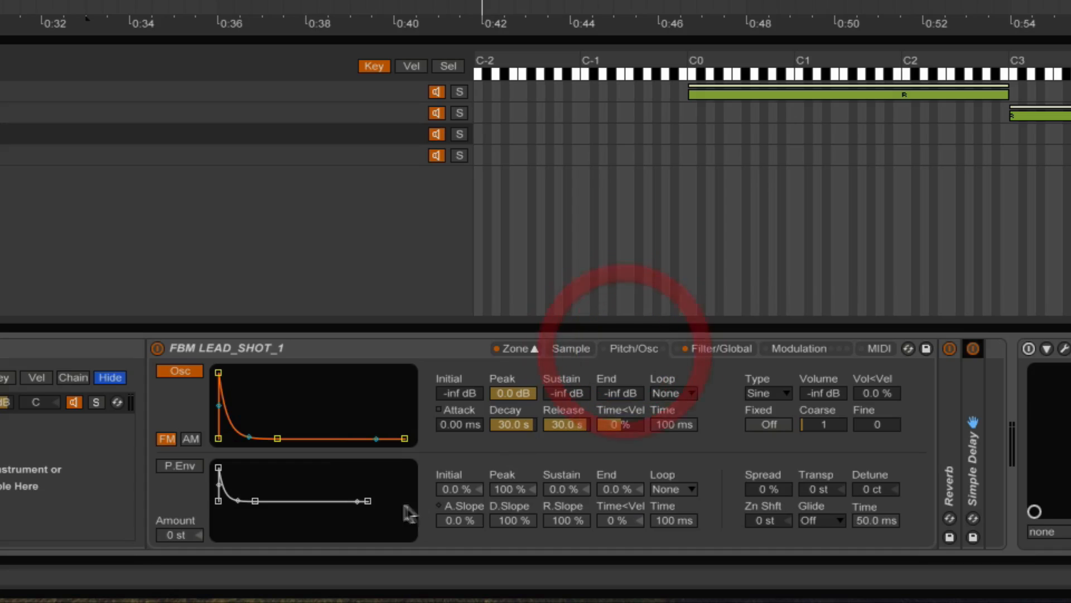
{"action": "left_click", "coordinate": [186, 469]}
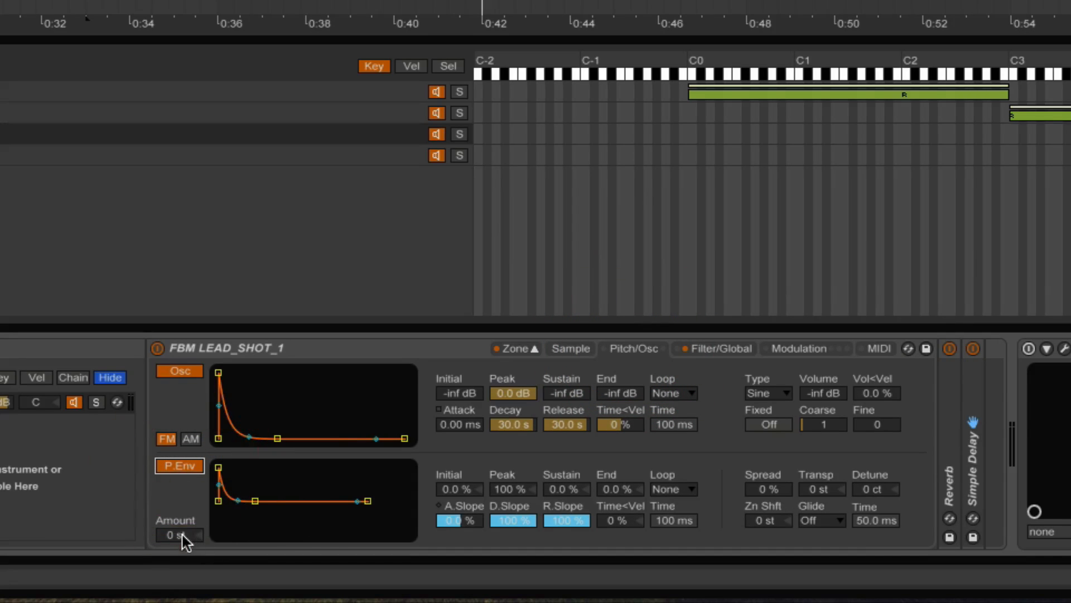
{"action": "left_click_drag", "start_coordinate": [219, 469], "coordinate": [225, 468]}
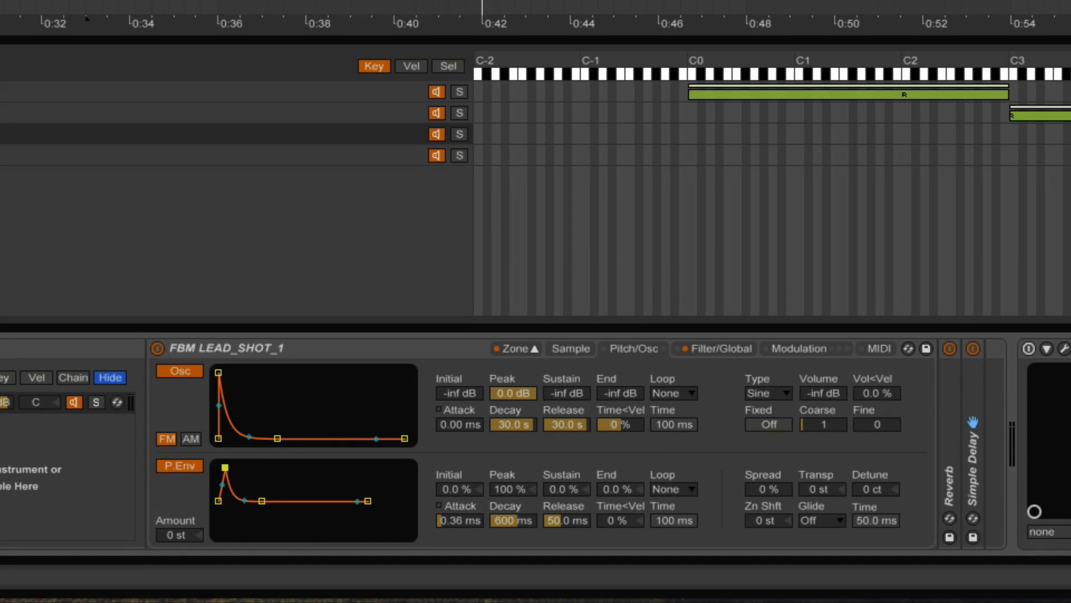
{"action": "left_click", "coordinate": [183, 535]}
{"action": "left_click_drag", "start_coordinate": [183, 535], "coordinate": [173, 540]}
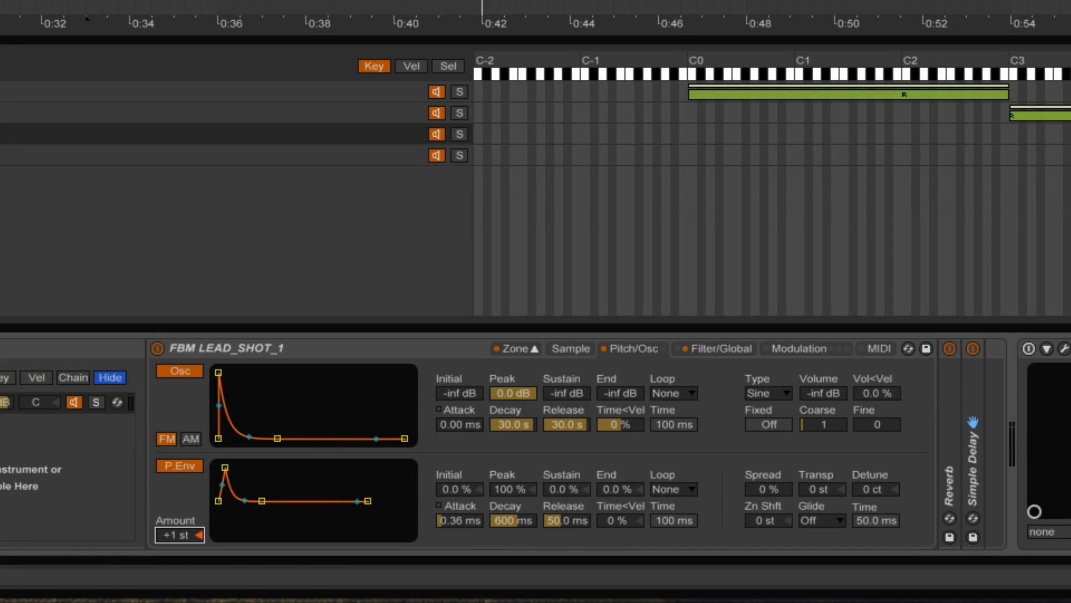
- Open the MIDI clip on the 36 ADSR FBM Lead 7 track, show its full note pattern, and play it back
{"action": "left_click", "coordinate": [433, 4]}
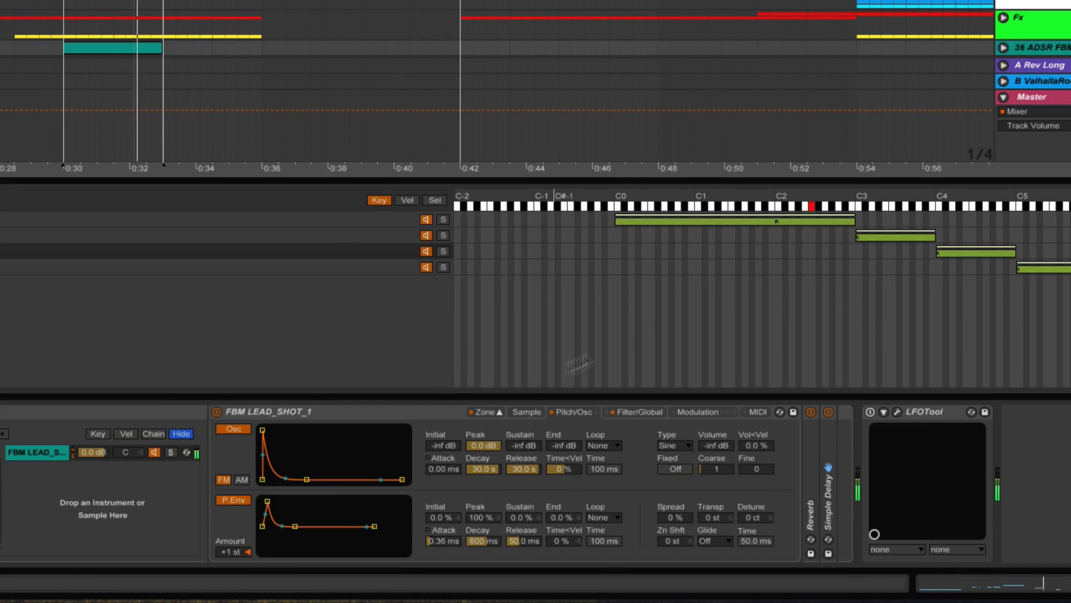
{"action": "left_click", "coordinate": [141, 49]}
{"action": "left_click", "coordinate": [123, 8]}
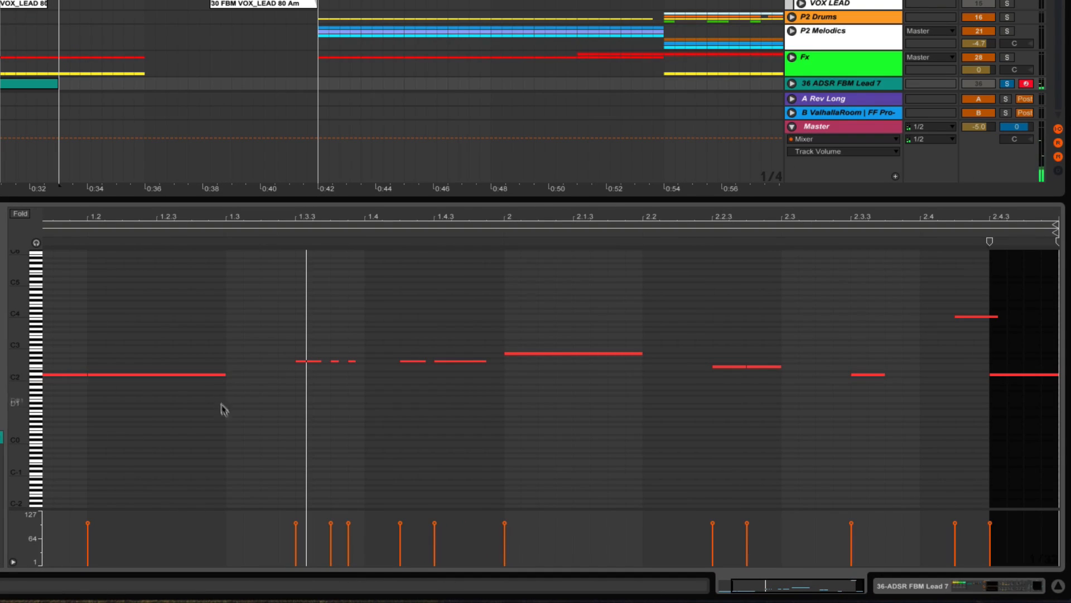
{"action": "left_click_drag", "start_coordinate": [268, 219], "coordinate": [336, 206]}
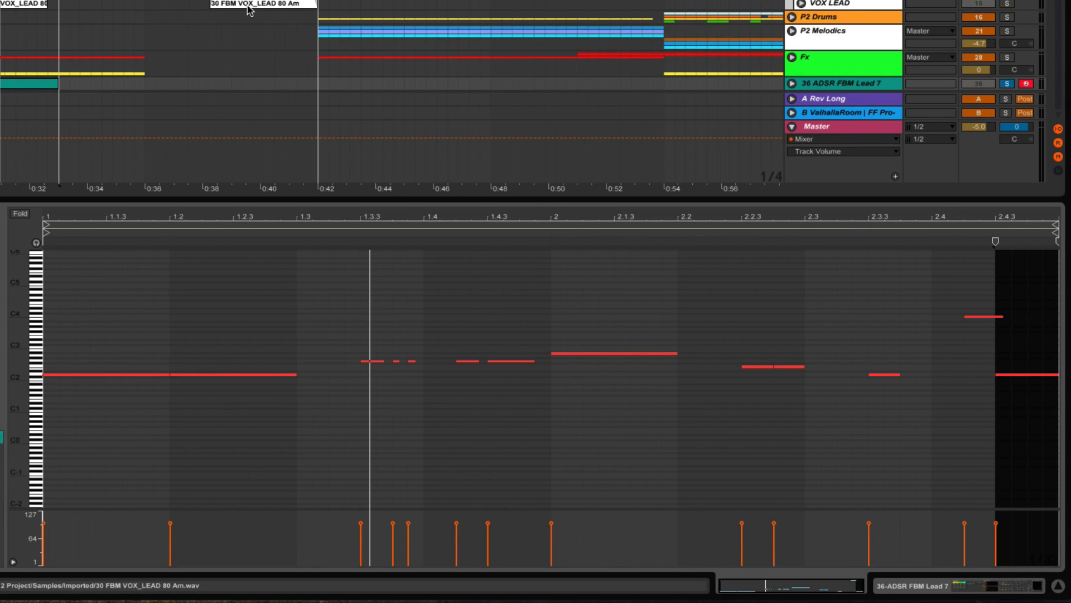
{"action": "left_click", "coordinate": [44, 85]}
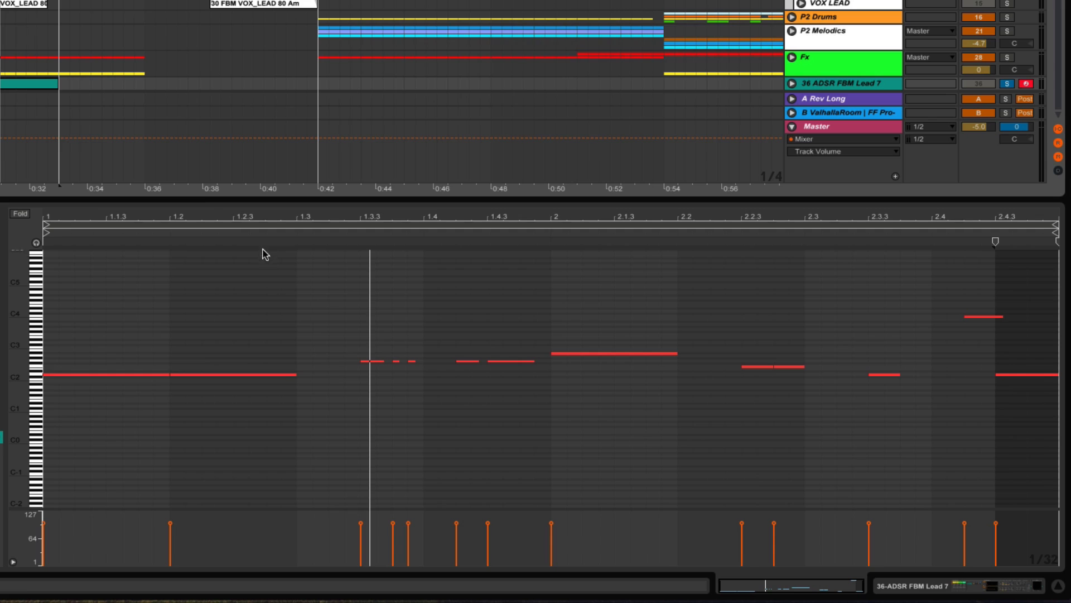
{"action": "left_click", "coordinate": [34, 85]}
{"action": "key", "text": "space"}
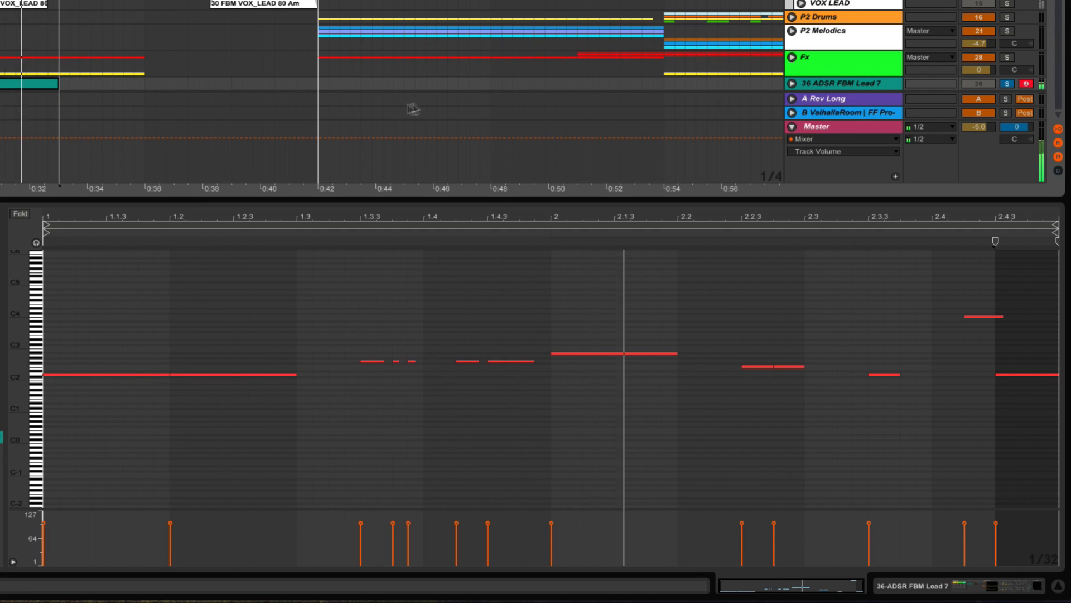
- Show the devices of the 36 ADSR FBM Lead 7 track again, set the pitch envelope amount to +2 st, and play it
{"action": "double_click", "coordinate": [817, 84]}
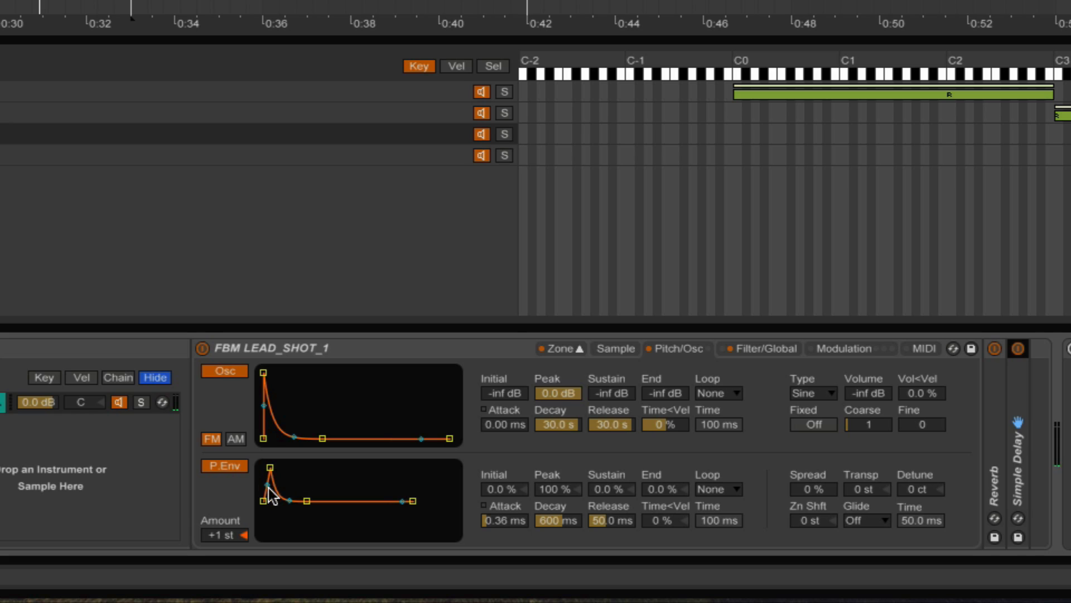
{"action": "left_click", "coordinate": [221, 534]}
{"action": "key", "text": "space"}
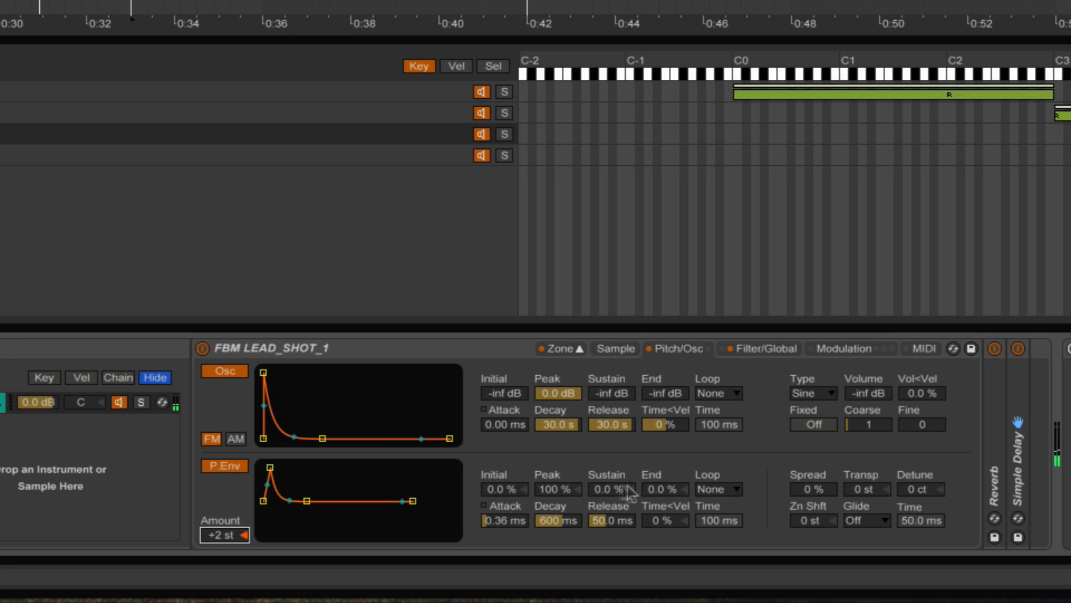
- Set the sampler's glide mode to Glide with a time of 359 ms, and set the spread to 30 %
{"action": "left_click", "coordinate": [860, 520]}
{"action": "left_click", "coordinate": [861, 569]}
{"action": "left_click_drag", "start_coordinate": [905, 523], "coordinate": [906, 491]}
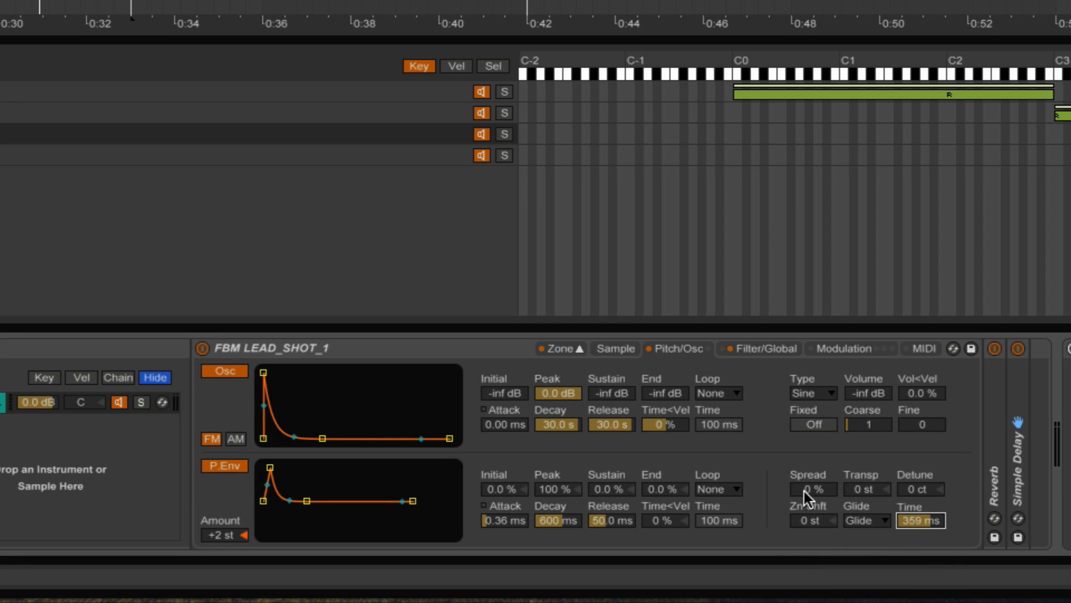
{"action": "left_click_drag", "start_coordinate": [807, 491], "coordinate": [807, 480]}
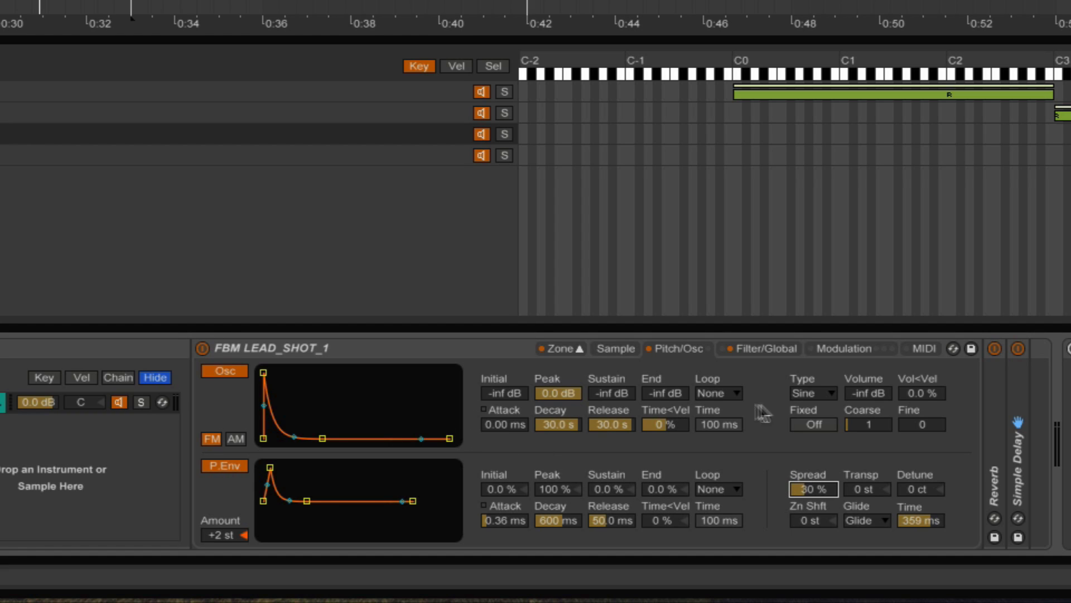
- Set the sampler's low-pass filter to 13.7 kHz with 43 % resonance, and enable the Soft shaper at an amount of 21.0
{"action": "left_click", "coordinate": [784, 352]}
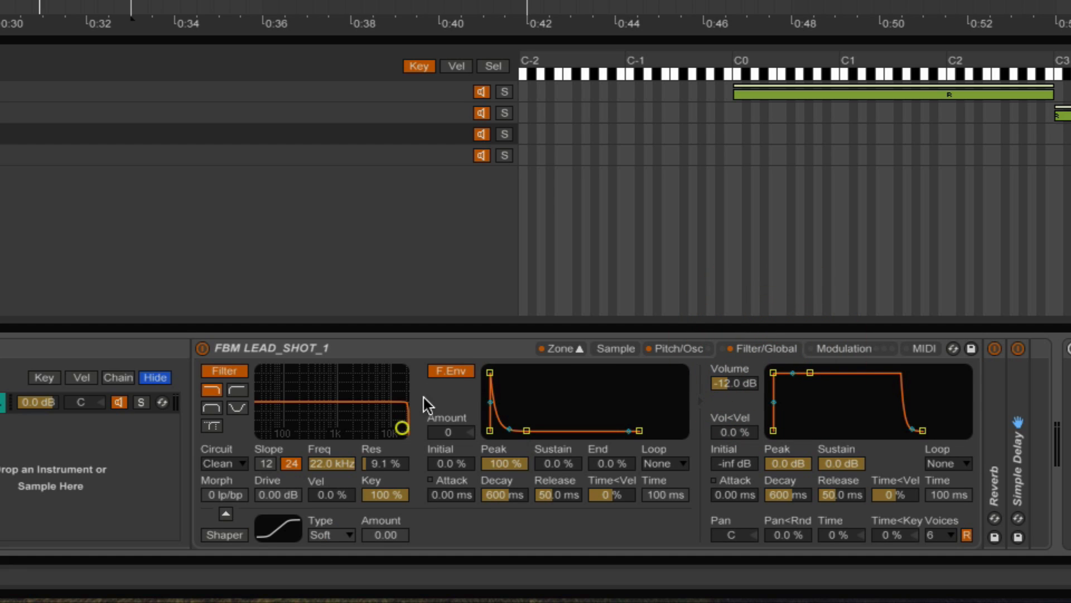
{"action": "left_click_drag", "start_coordinate": [401, 429], "coordinate": [393, 411]}
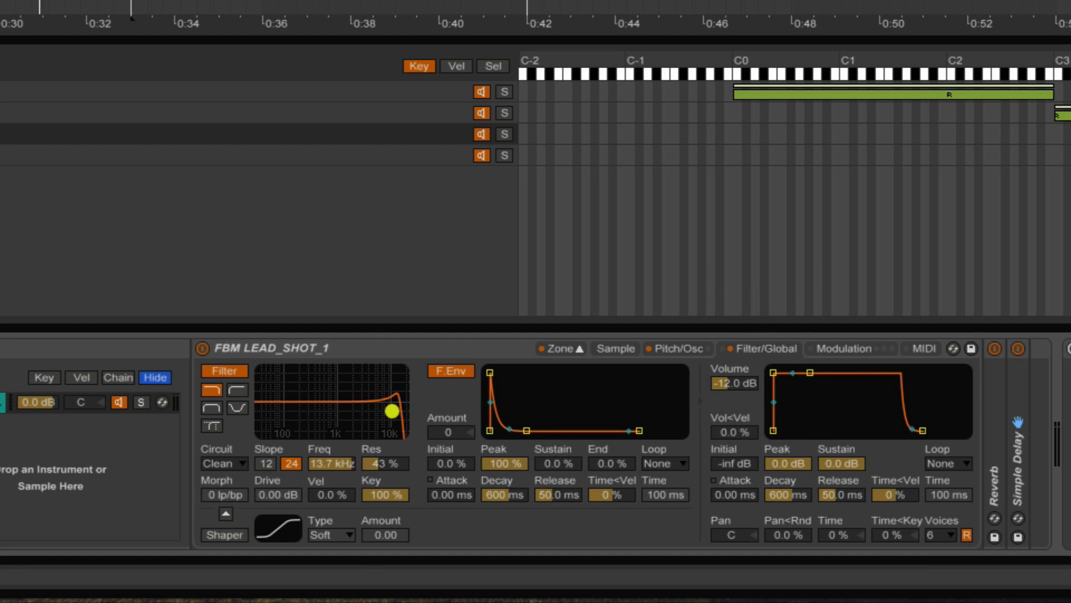
{"action": "left_click", "coordinate": [226, 535]}
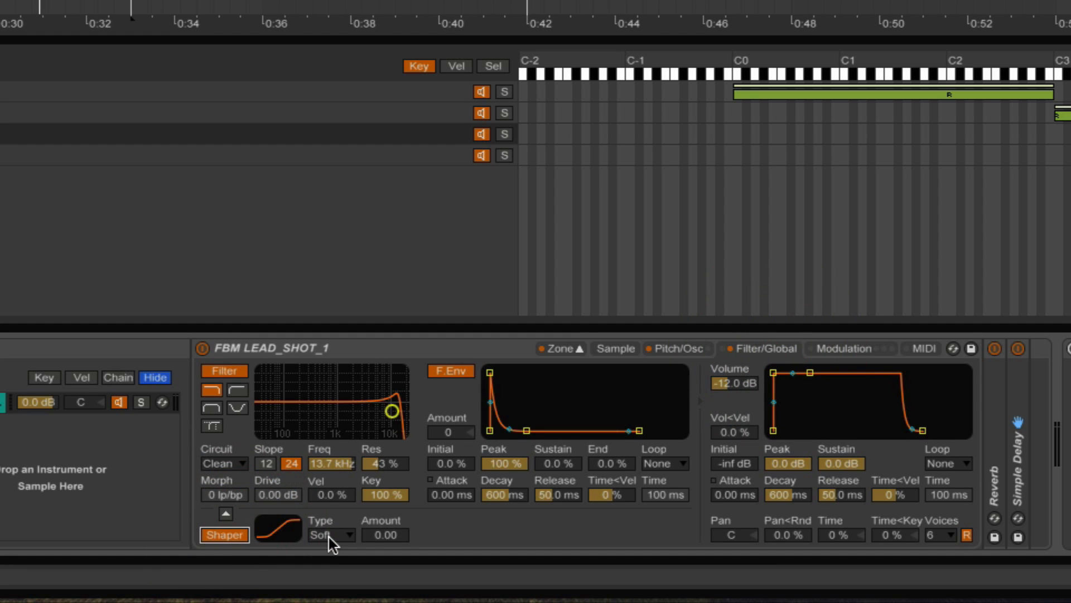
{"action": "left_click", "coordinate": [329, 536]}
{"action": "left_click", "coordinate": [385, 535]}
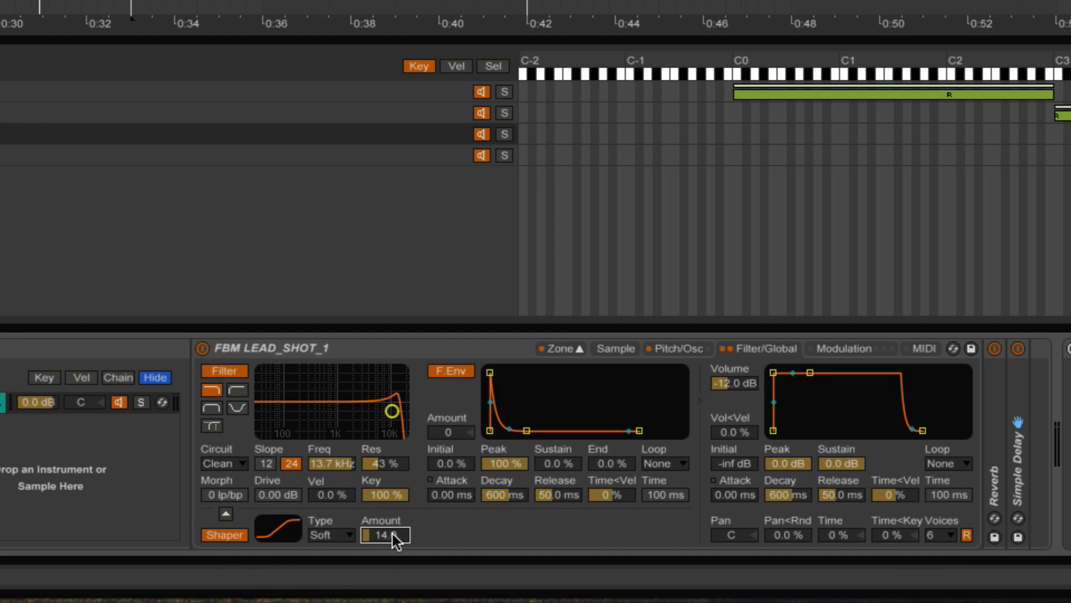
{"action": "left_click_drag", "start_coordinate": [371, 540], "coordinate": [371, 528]}
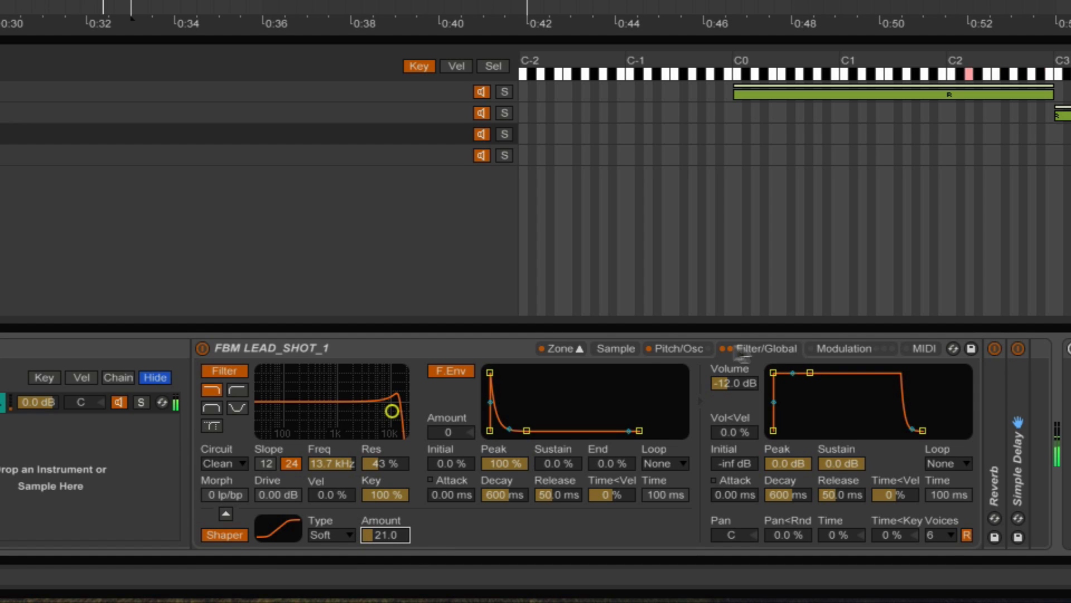
- Set the glide time to 250 ms and the pitch envelope amount to +1 st
{"action": "left_click", "coordinate": [684, 350]}
{"action": "left_click_drag", "start_coordinate": [908, 519], "coordinate": [908, 527]}
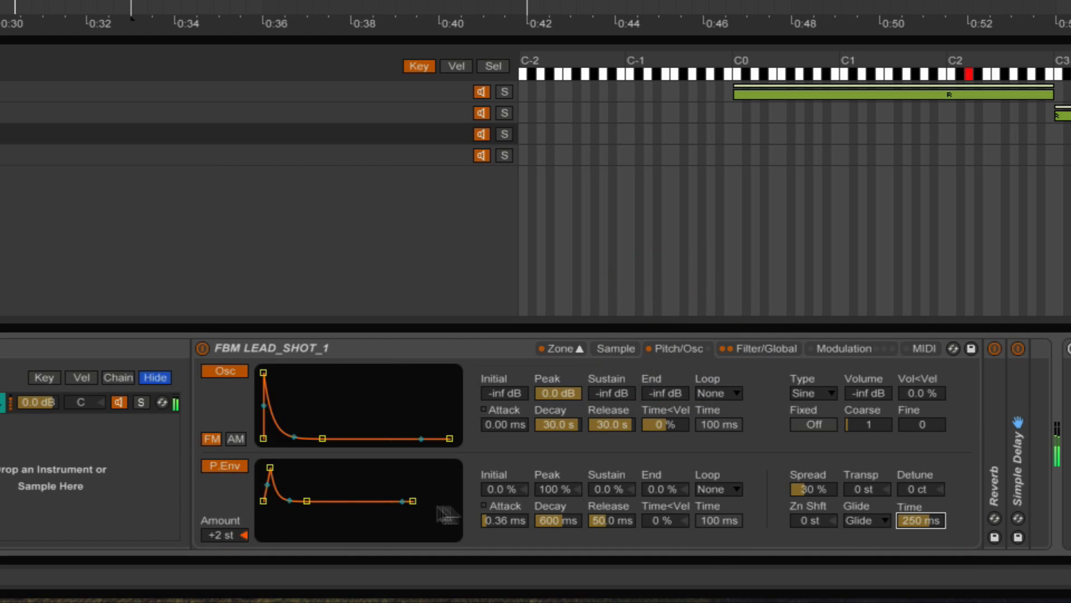
{"action": "left_click_drag", "start_coordinate": [220, 534], "coordinate": [220, 539]}
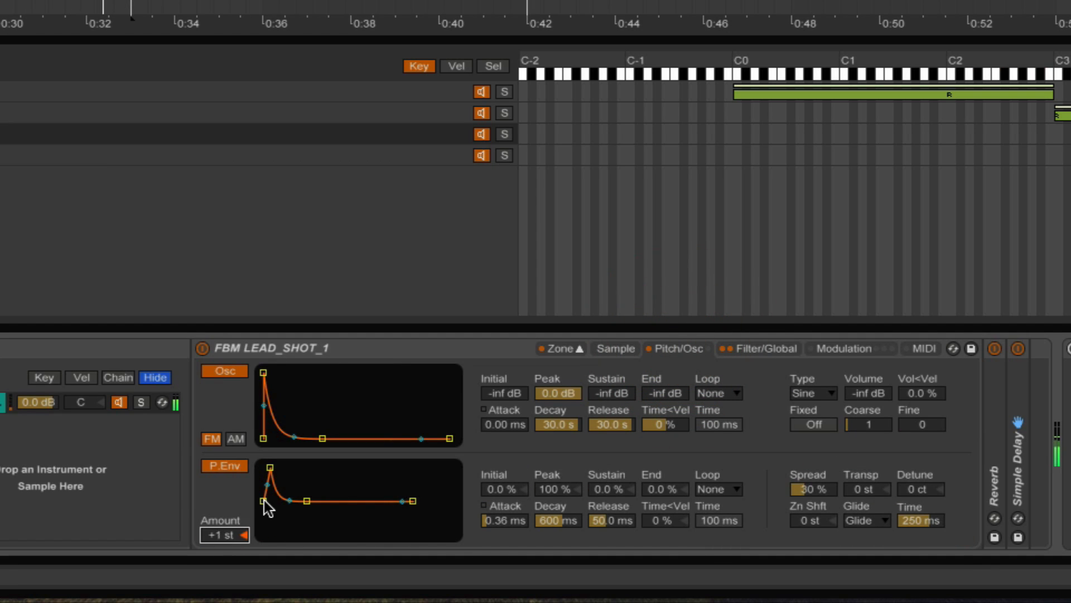
{"action": "left_click", "coordinate": [271, 467]}
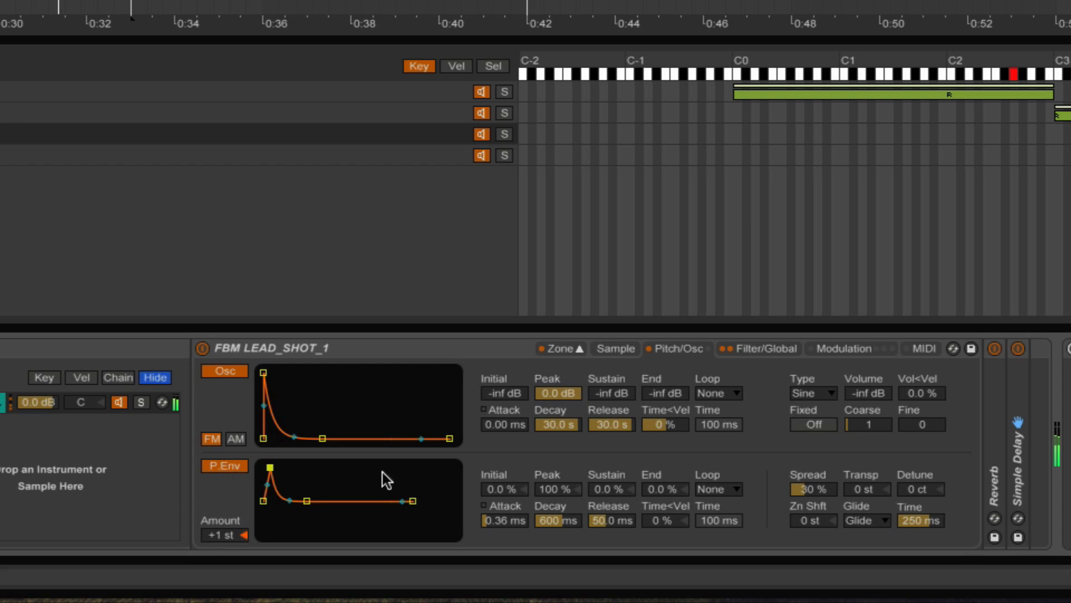
- Enable LFO 1 in the sampler with a filter modulation of 24.0 and a frequency of 23.4 Hz
{"action": "left_click", "coordinate": [829, 349]}
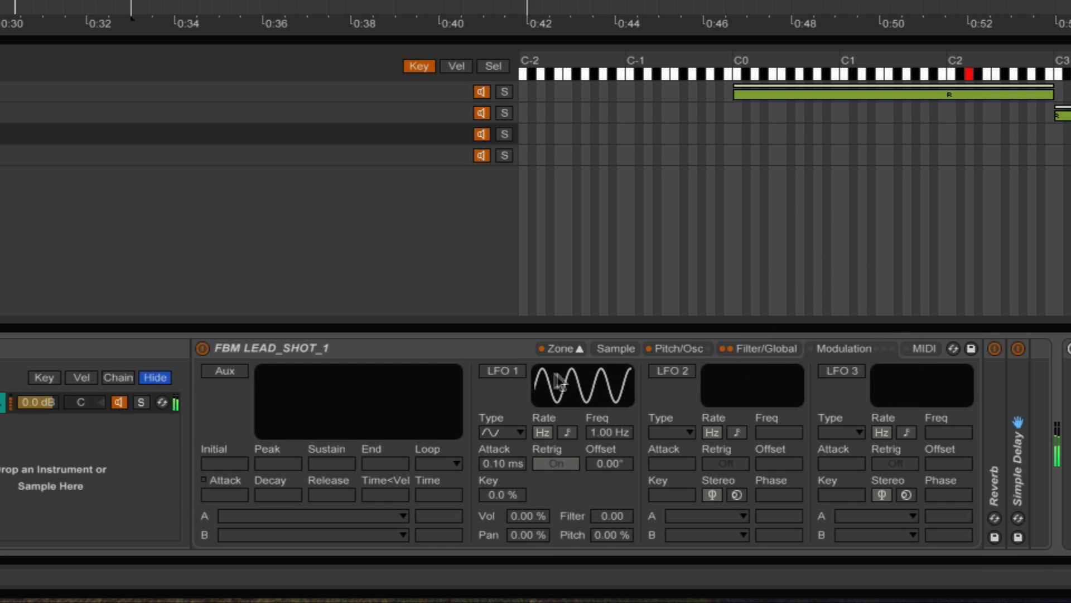
{"action": "left_click", "coordinate": [502, 370]}
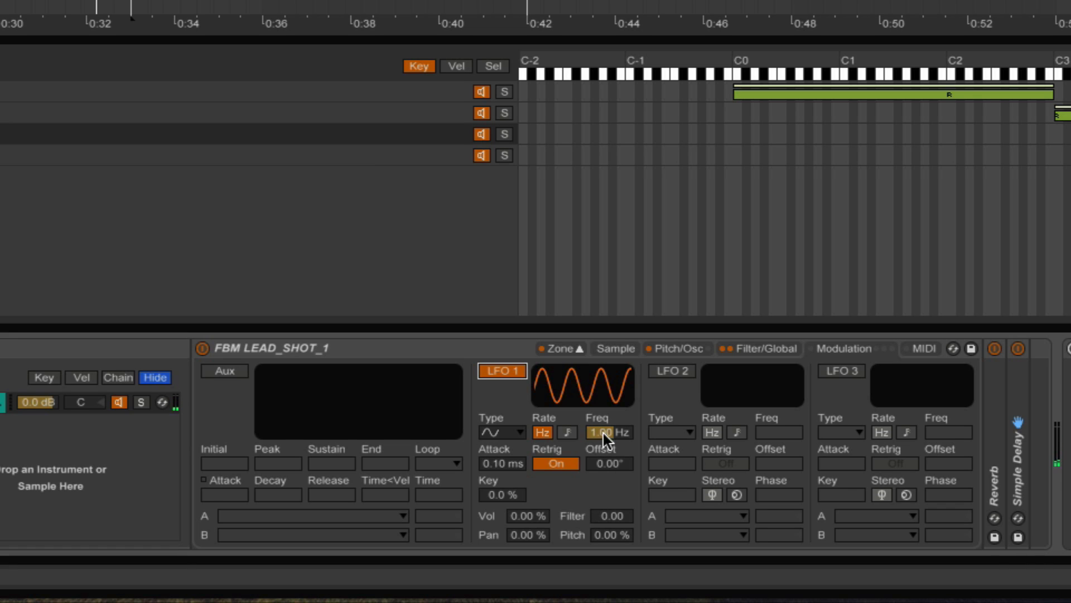
{"action": "left_click_drag", "start_coordinate": [609, 517], "coordinate": [609, 475]}
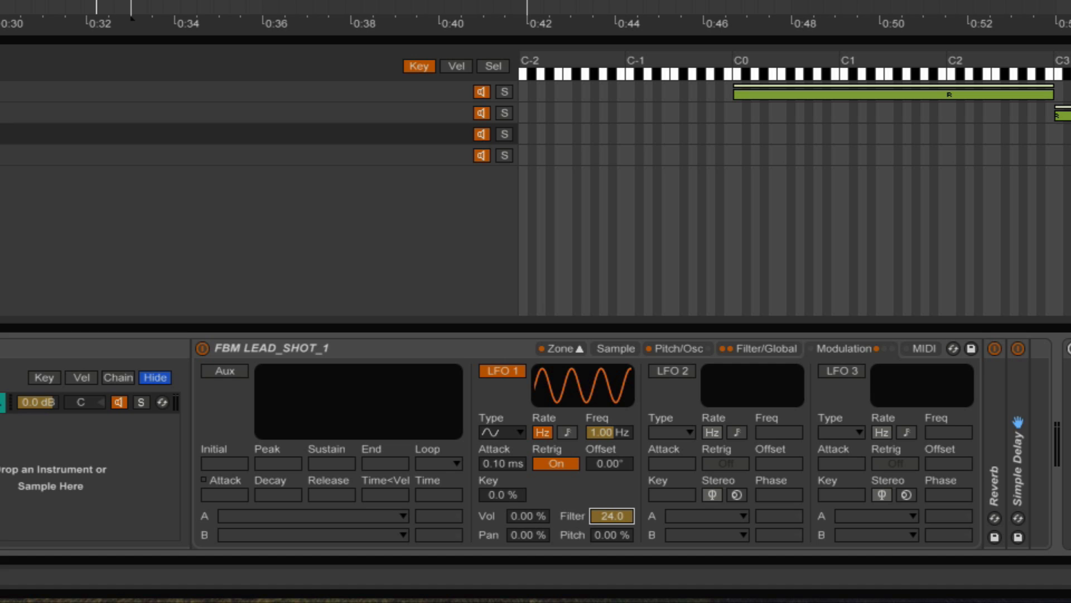
{"action": "key", "text": "space"}
{"action": "left_click_drag", "start_coordinate": [598, 428], "coordinate": [598, 386]}
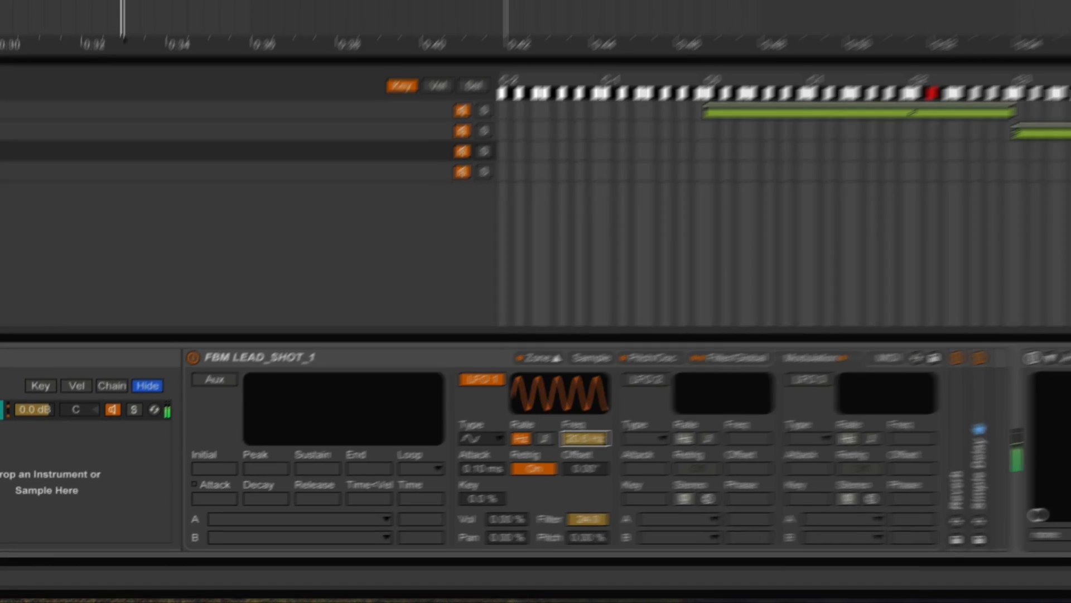
{"action": "left_click_drag", "start_coordinate": [604, 427], "coordinate": [604, 422]}
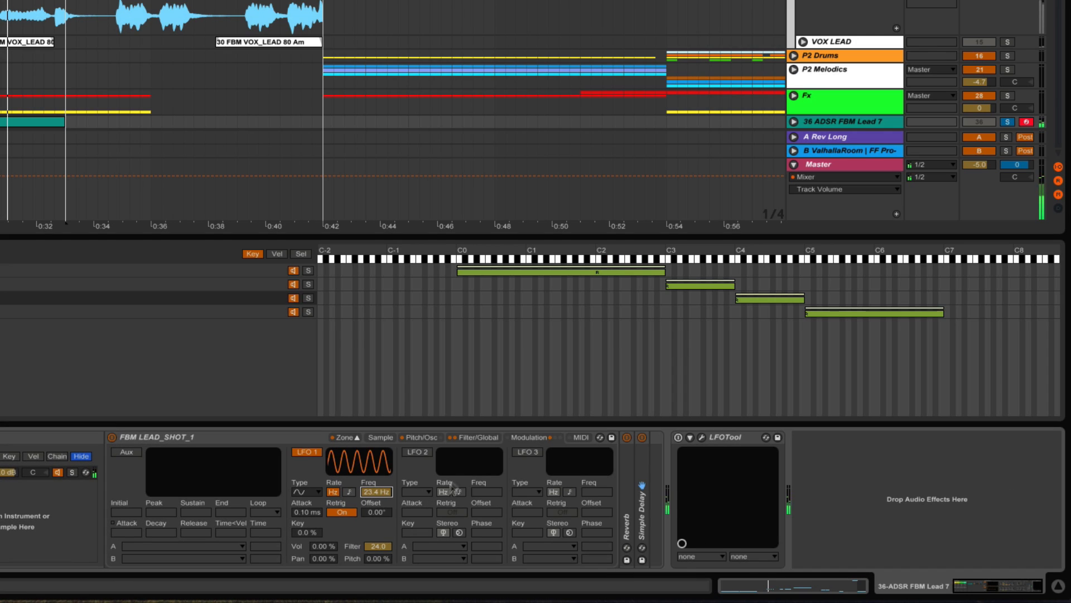
- Turn on the LFOTool device on the lead track, and move its open plug-in window clear of the track controls
{"action": "left_click", "coordinate": [730, 438]}
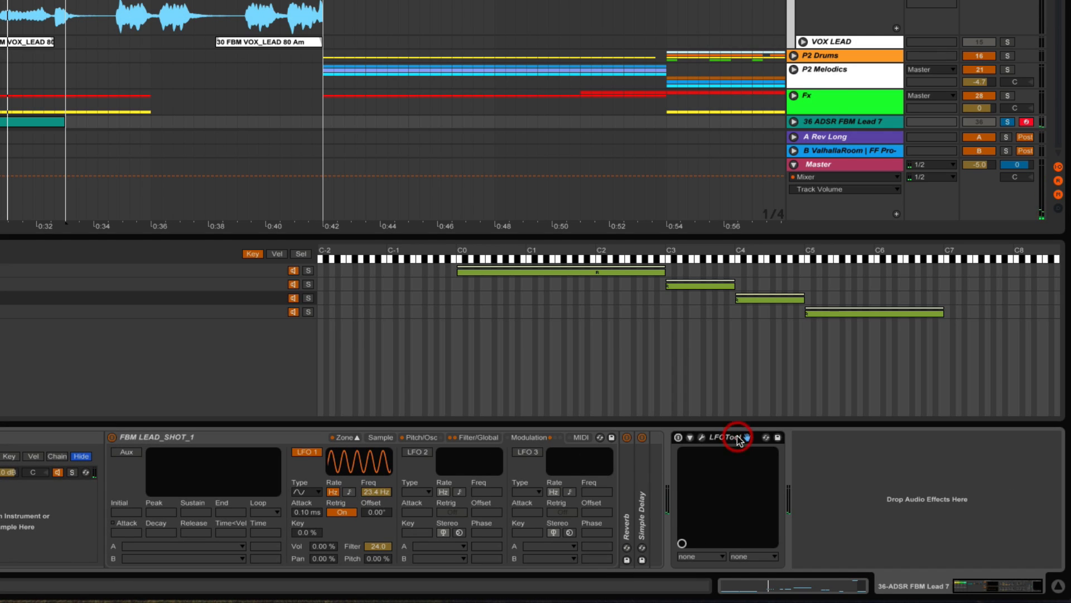
{"action": "left_click", "coordinate": [678, 439]}
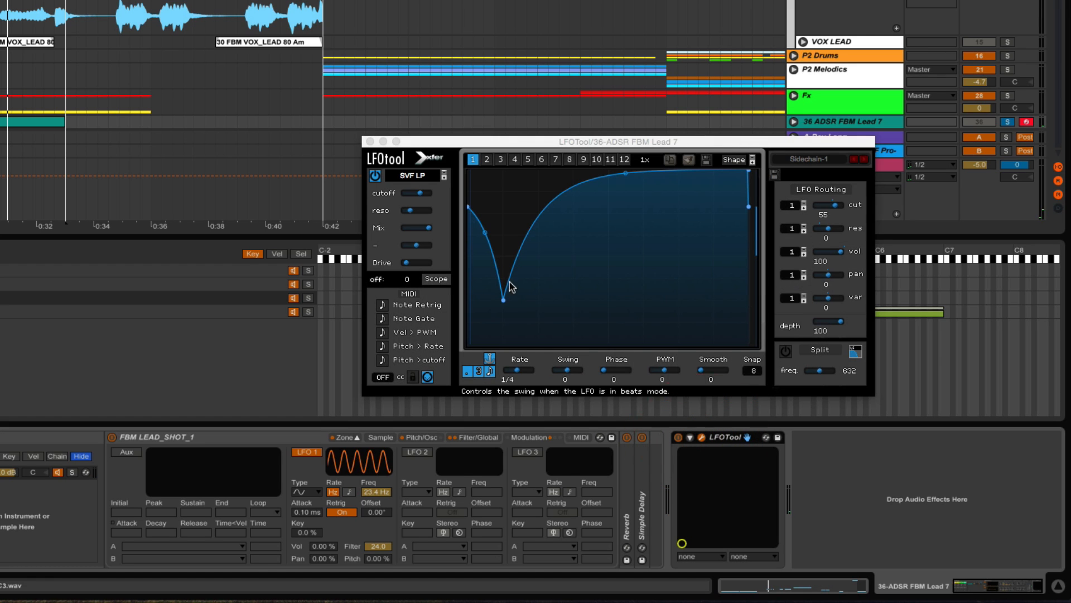
{"action": "left_click_drag", "start_coordinate": [486, 142], "coordinate": [455, 136]}
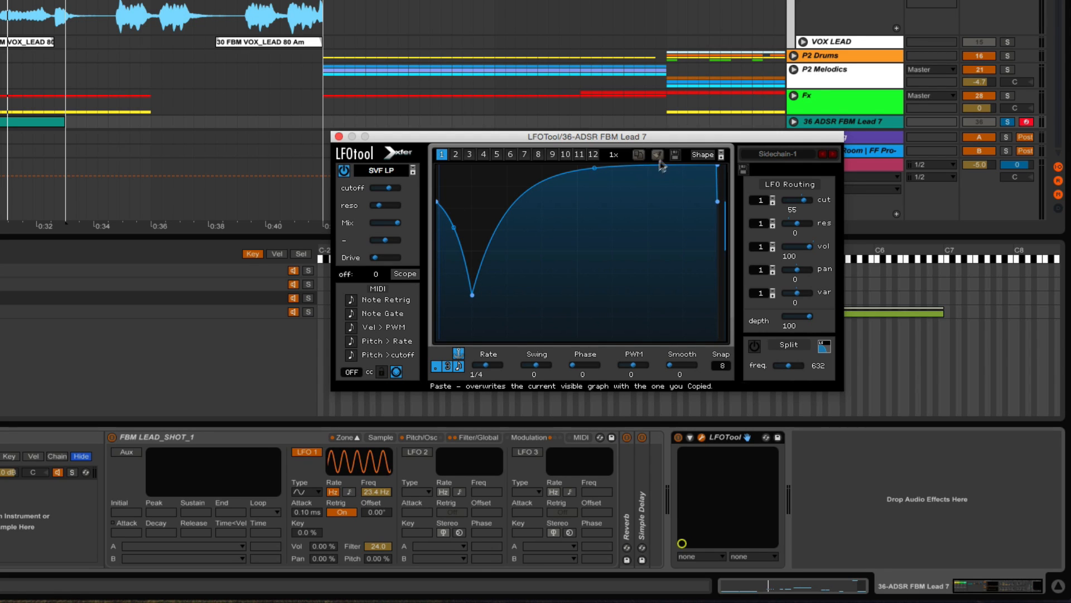
{"action": "mouse_move", "coordinate": [388, 170]}
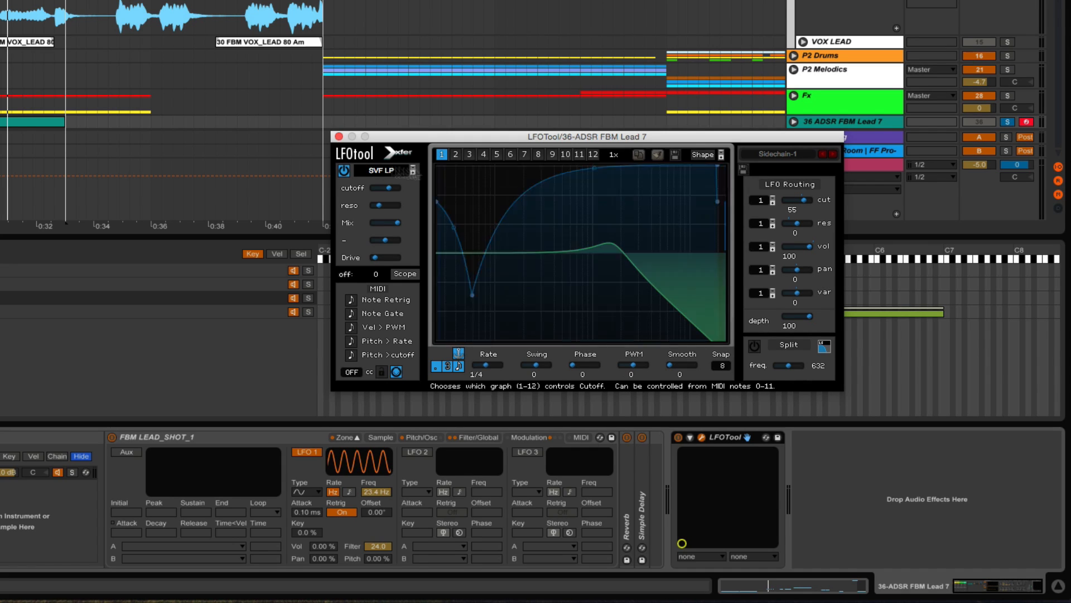
- Play the lead clip while raising the LFOTool drive slightly and setting the LFO cutoff amount to 52
{"action": "left_click", "coordinate": [32, 127]}
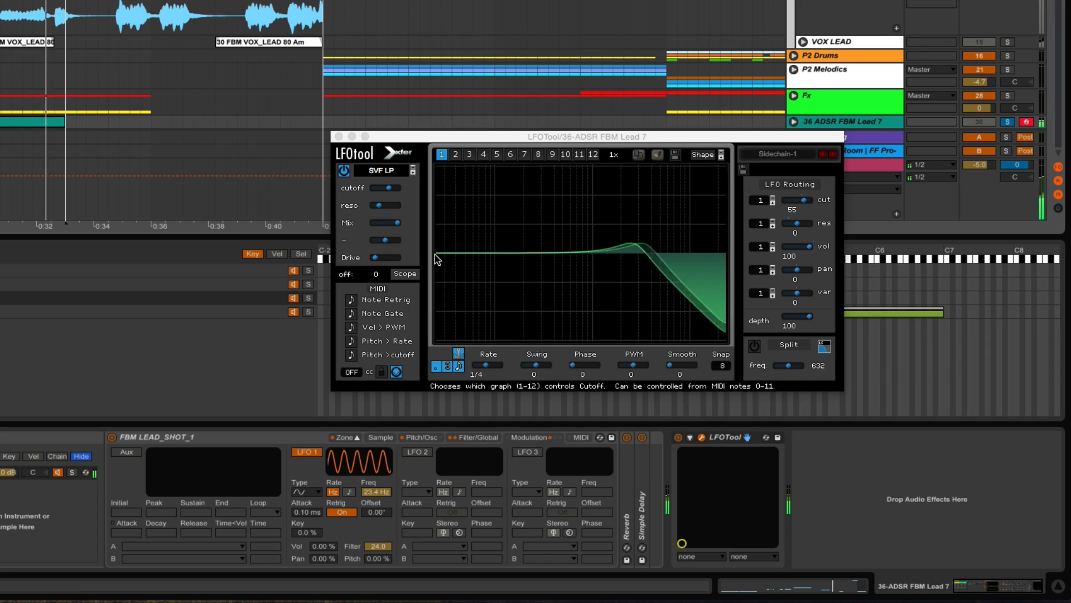
{"action": "left_click_drag", "start_coordinate": [376, 258], "coordinate": [395, 259]}
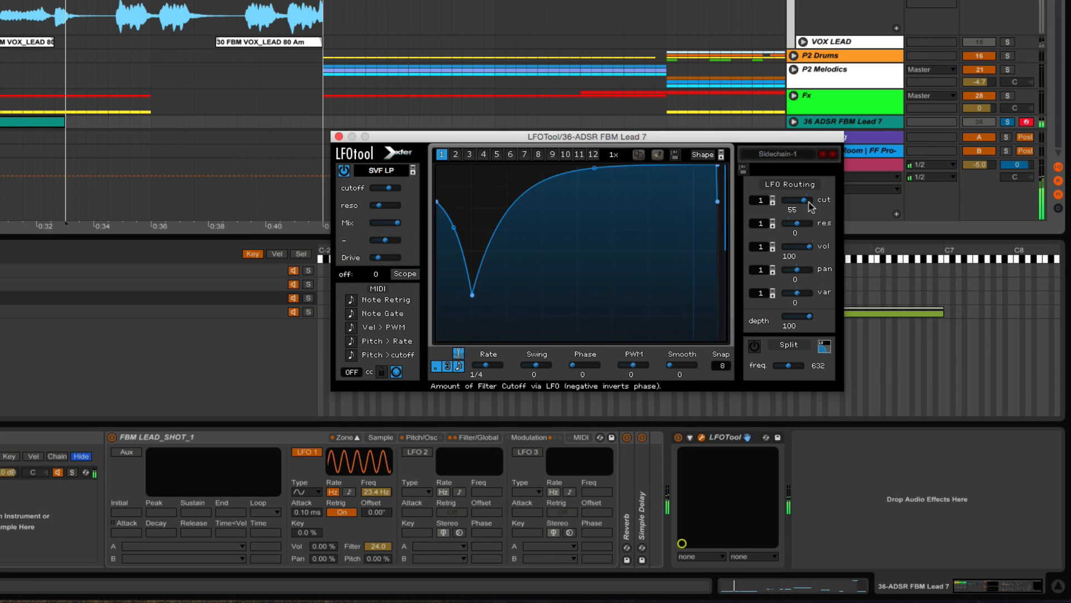
{"action": "left_click_drag", "start_coordinate": [804, 201], "coordinate": [804, 202]}
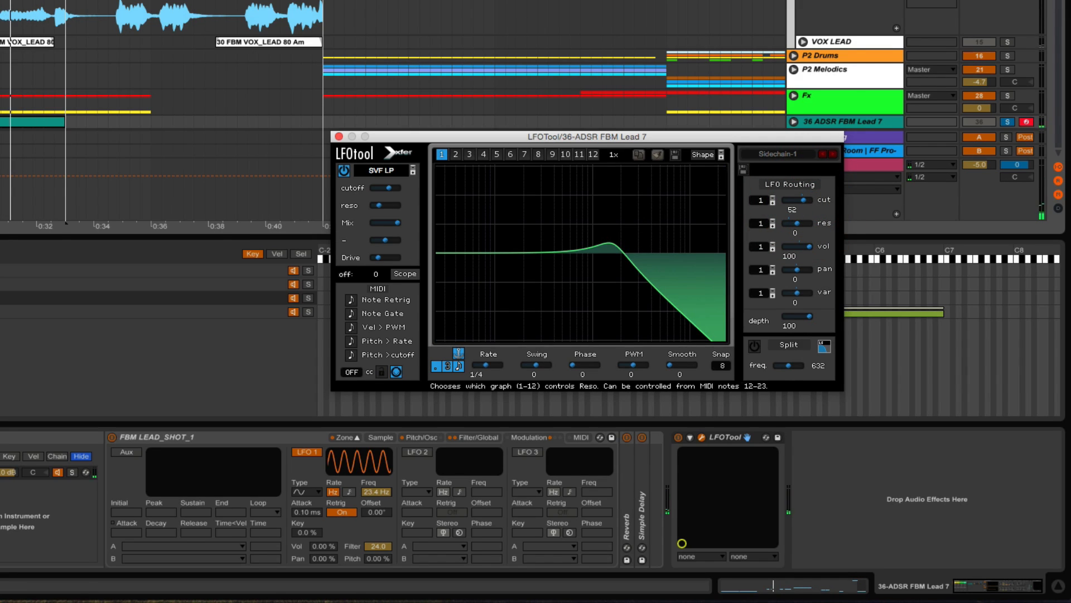
{"action": "scroll", "coordinate": [391, 64], "scroll_direction": "up", "scroll_amount": 5}
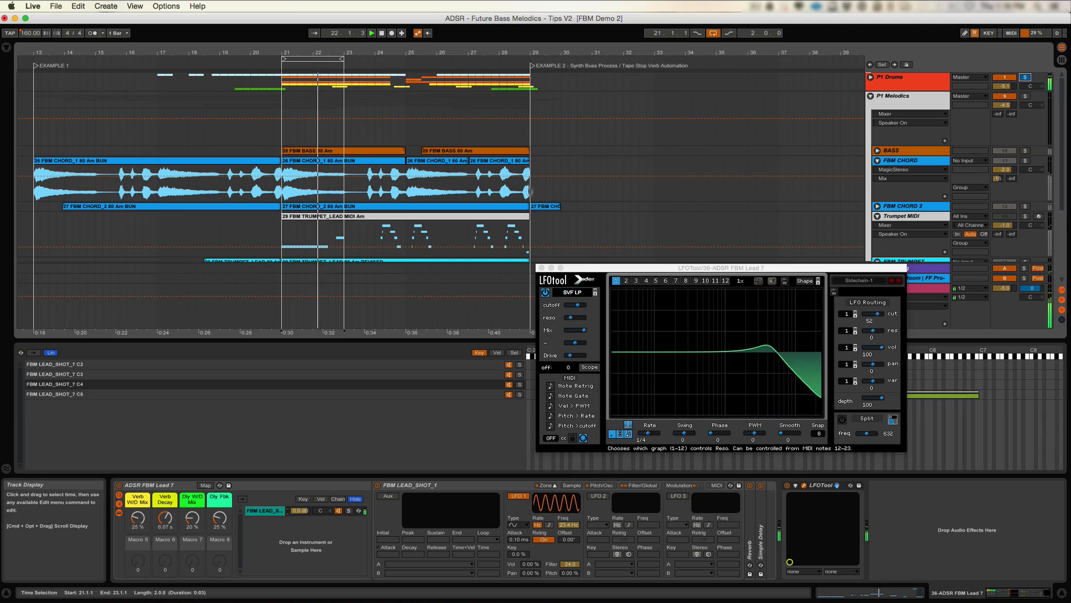
- Lower the sampler's LFO 1 frequency while the lead plays, and close the LFOTool plug-in window
{"action": "scroll", "coordinate": [527, 218], "scroll_direction": "down", "scroll_amount": 5}
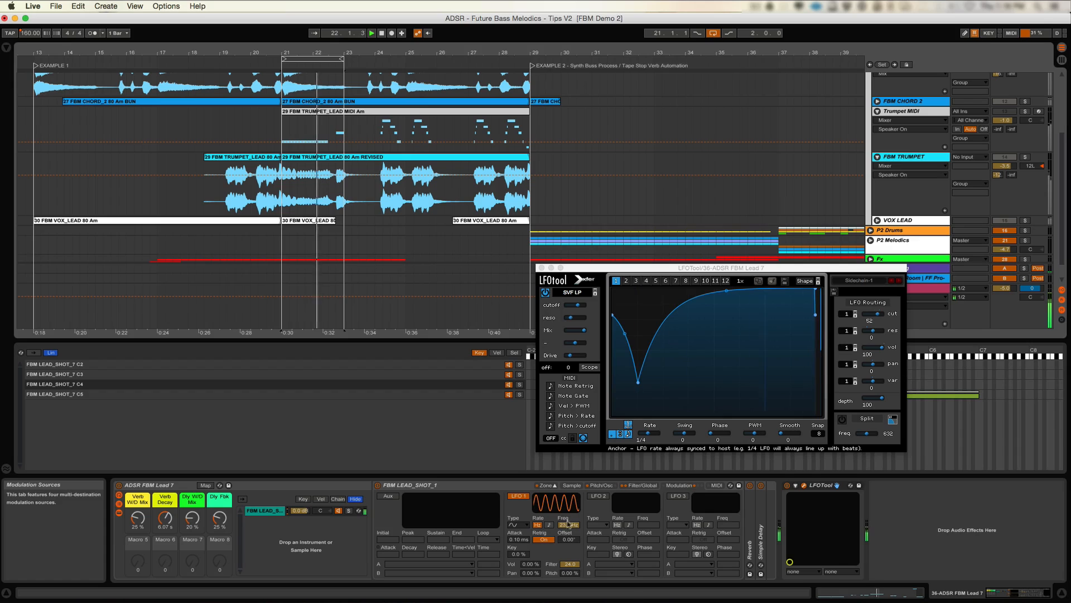
{"action": "left_click_drag", "start_coordinate": [568, 524], "coordinate": [568, 558]}
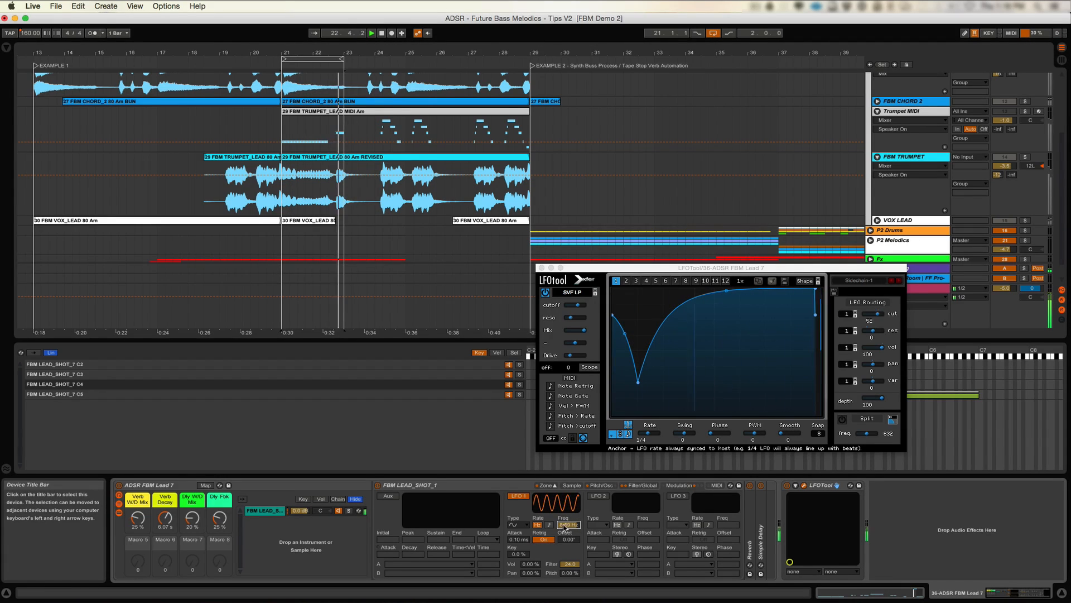
{"action": "left_click", "coordinate": [595, 368]}
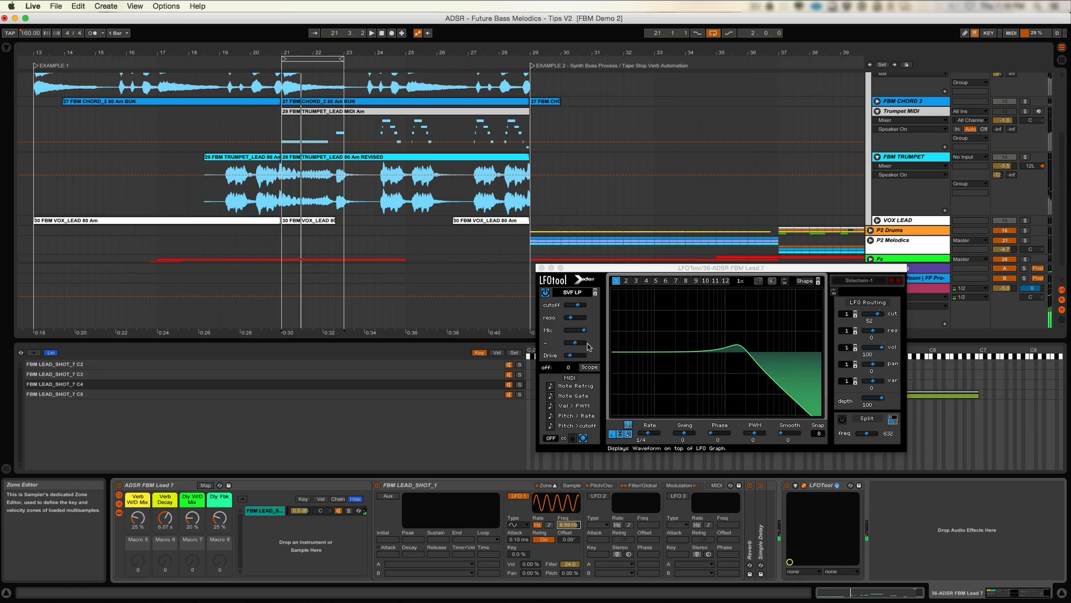
{"action": "left_click", "coordinate": [539, 268]}
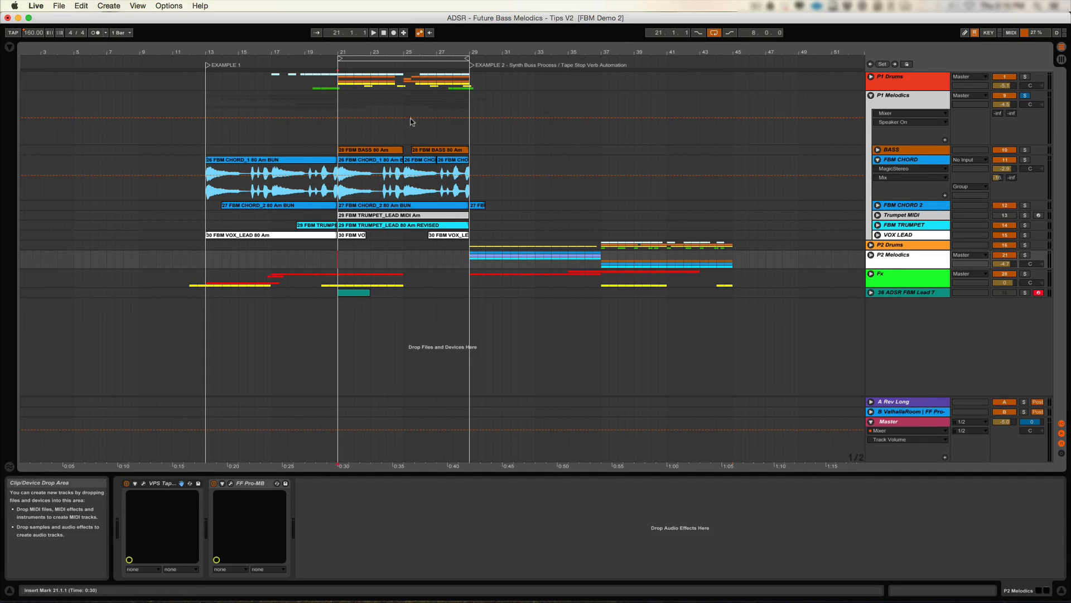
- Select the loop region from bar 21 to bar 29 in the arrangement and play it
{"action": "left_click_drag", "start_coordinate": [411, 52], "coordinate": [412, 95]}
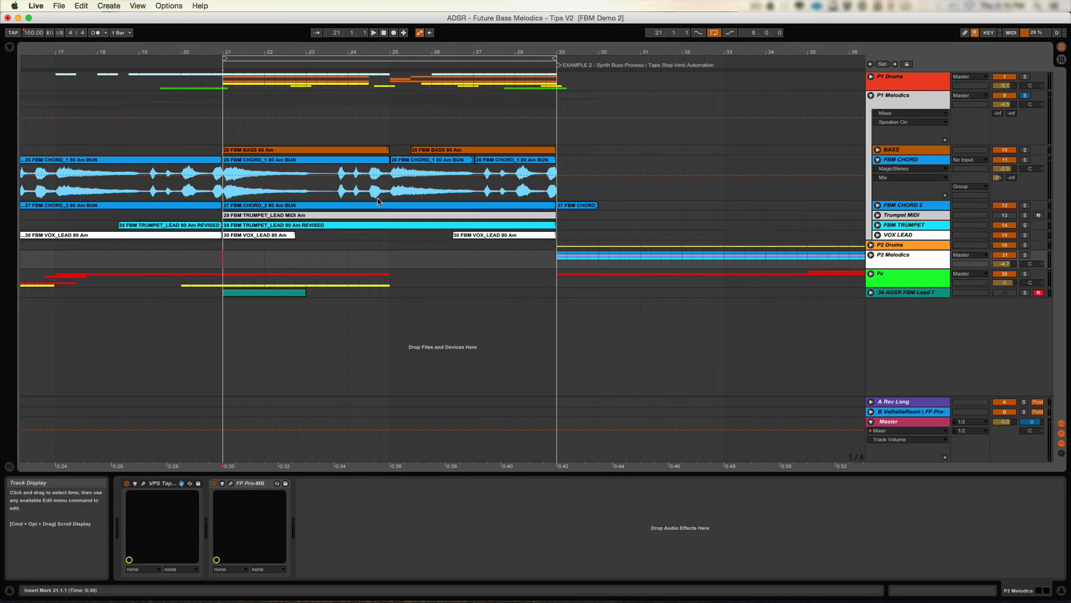
{"action": "left_click_drag", "start_coordinate": [437, 51], "coordinate": [437, 60]}
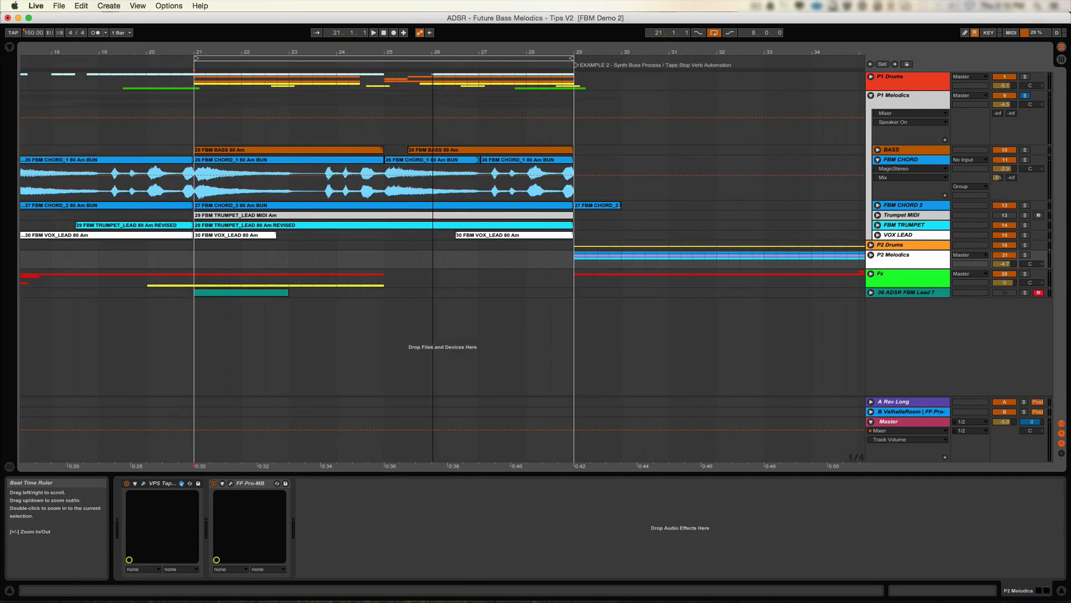
{"action": "left_click", "coordinate": [519, 59]}
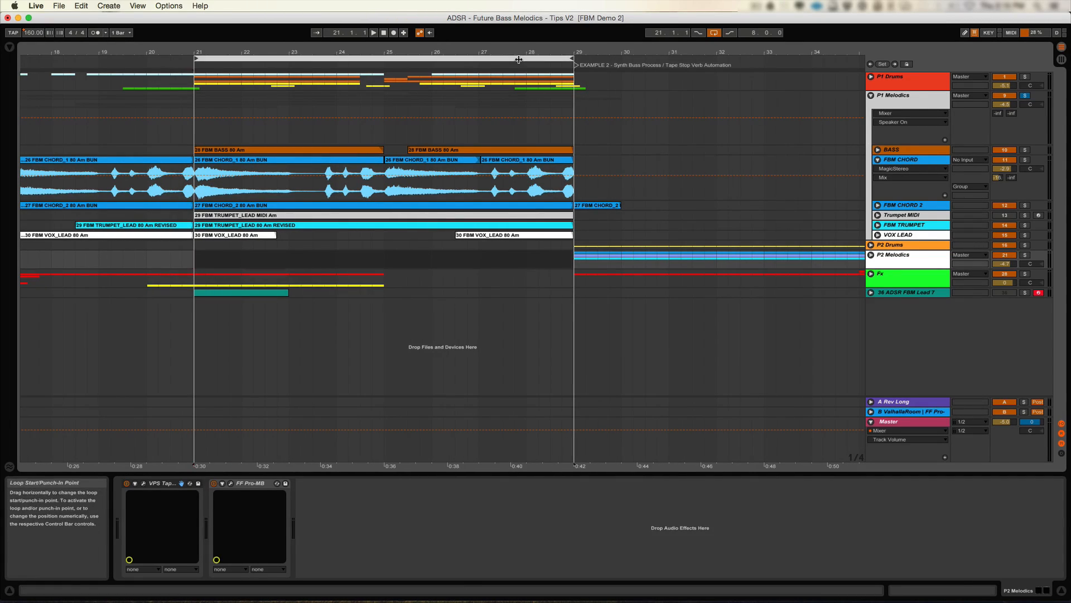
{"action": "key", "text": "space"}
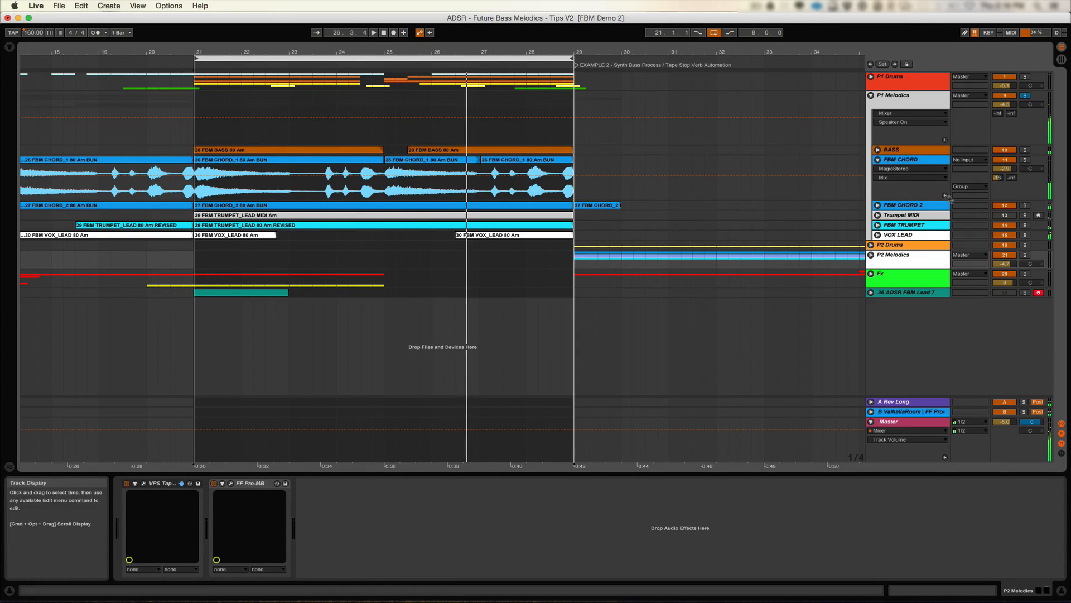
- Solo the FBM CHORD track and play its chord clip that starts at bar 25
{"action": "left_click", "coordinate": [1025, 160]}
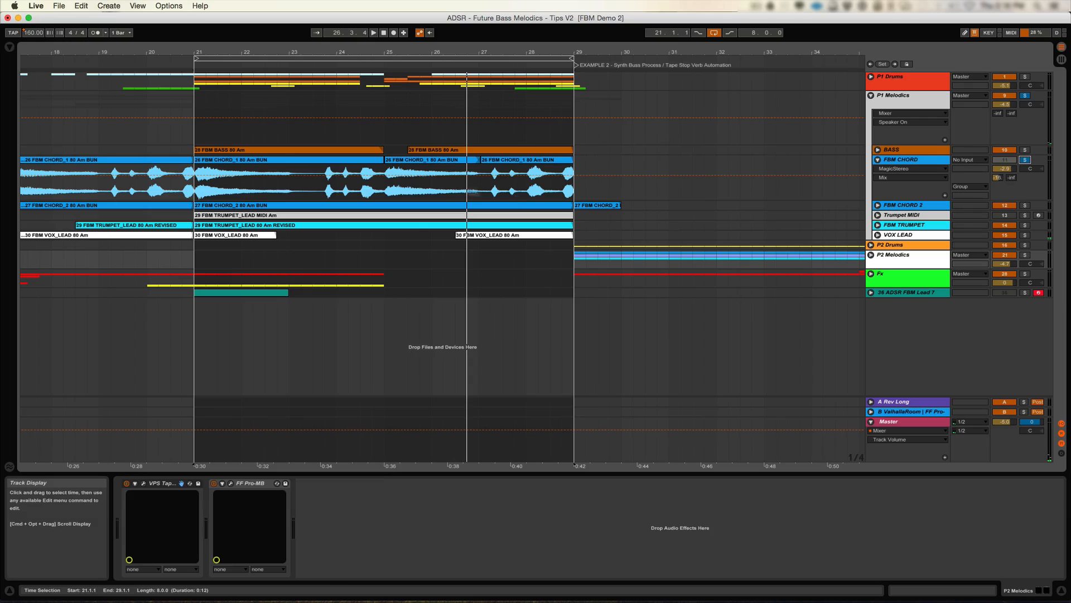
{"action": "left_click", "coordinate": [400, 164]}
{"action": "key", "text": "space"}
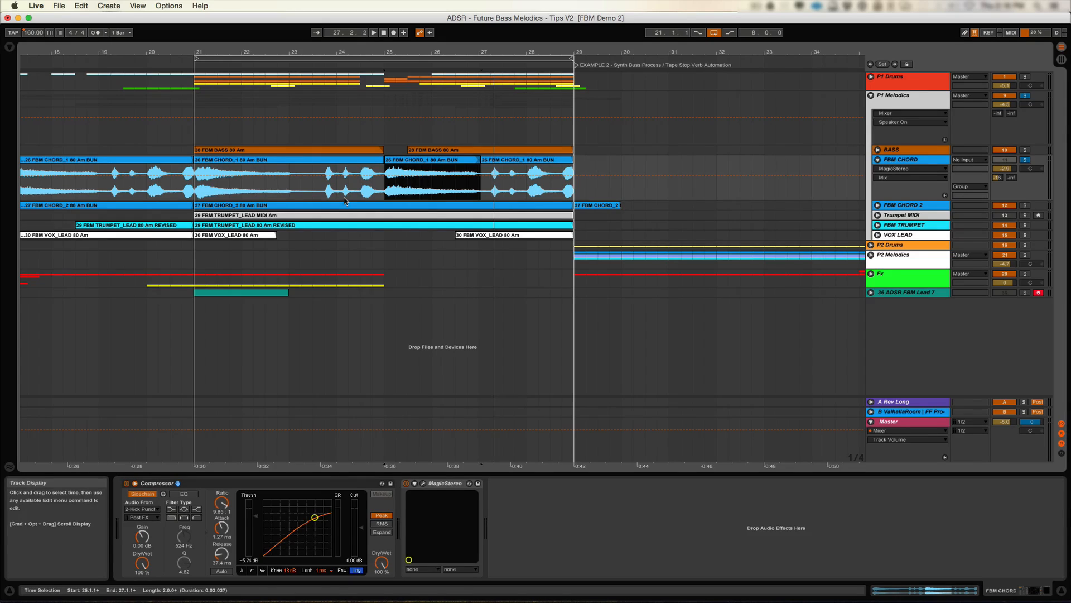
- Open the bar 25 chord clip and display its transposition envelope around the clip start
{"action": "double_click", "coordinate": [406, 163]}
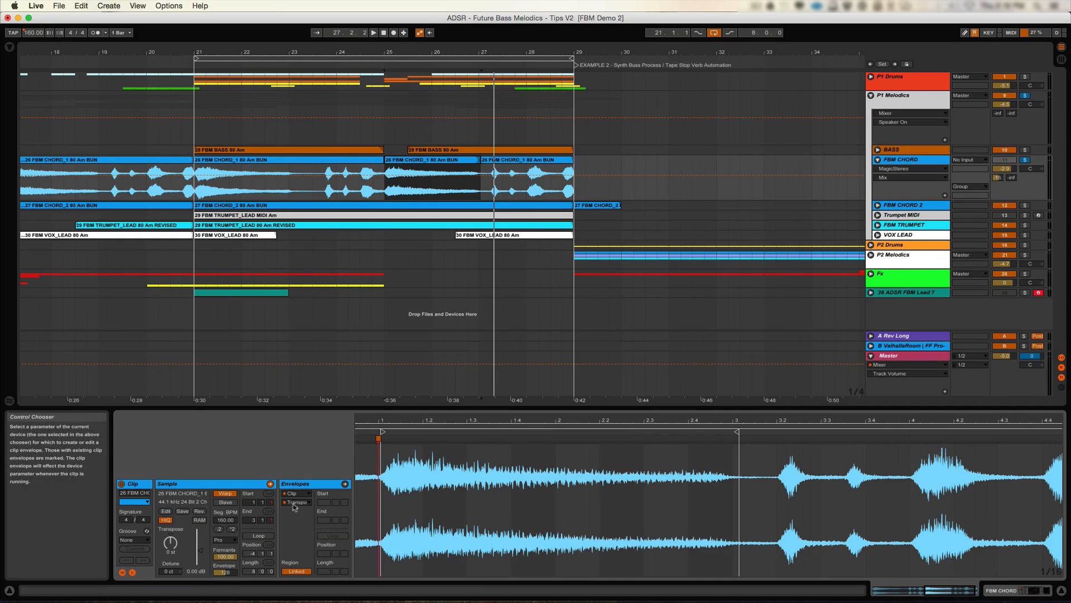
{"action": "left_click", "coordinate": [133, 574]}
{"action": "left_click", "coordinate": [132, 574]}
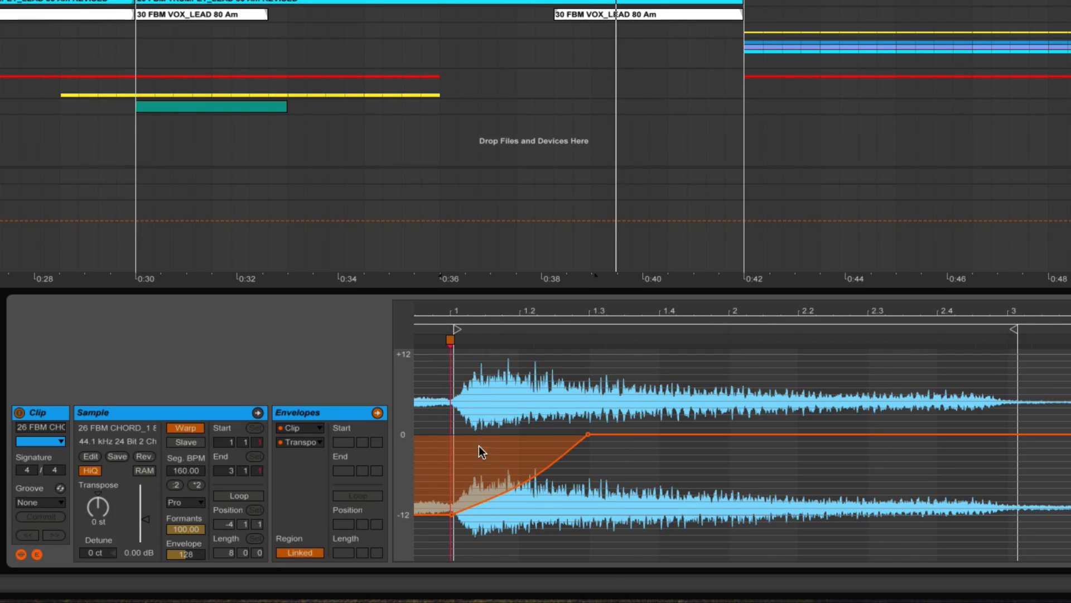
{"action": "left_click_drag", "start_coordinate": [458, 312], "coordinate": [458, 352]}
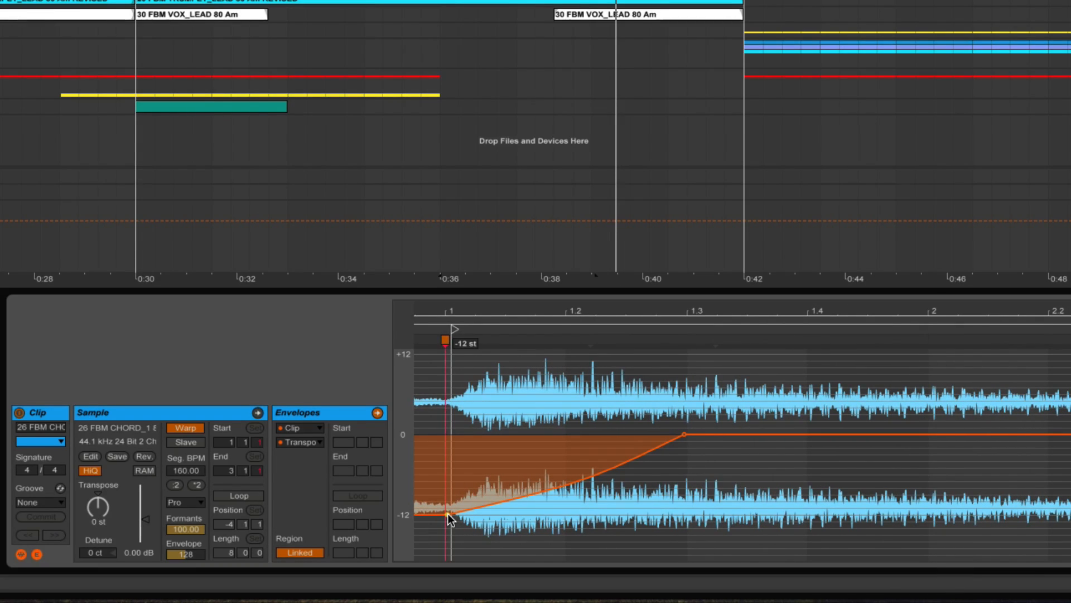
- Straighten the transposition ramp from -12 st to 0, bend it back into a curve that rises slowly at first, and play it
{"action": "double_click", "coordinate": [550, 488], "text": "alt"}
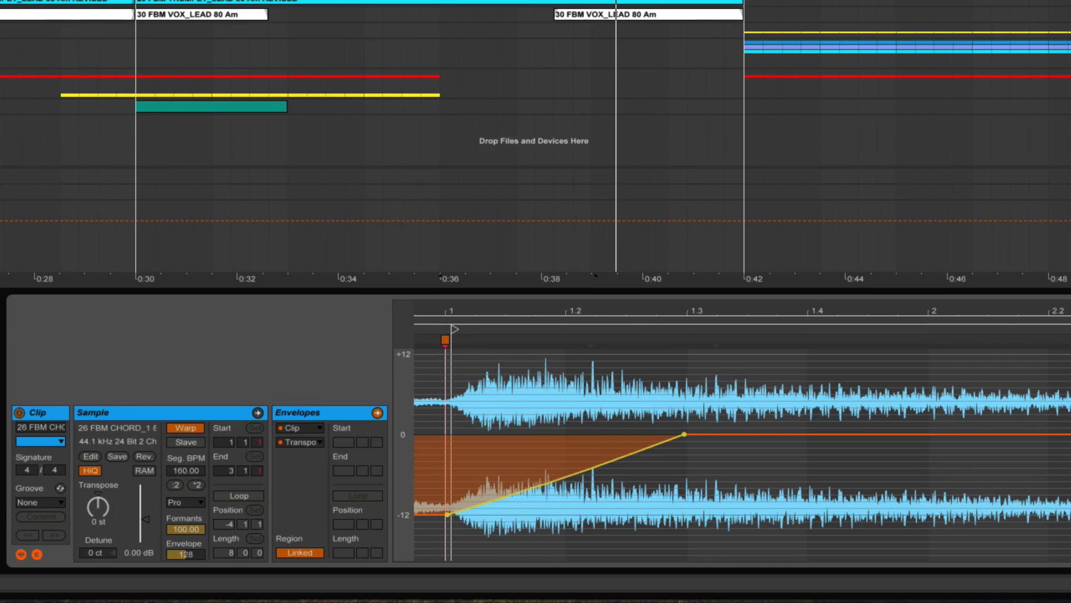
{"action": "mouse_move", "coordinate": [551, 484]}
{"action": "left_mouse_down", "text": "alt"}
{"action": "mouse_move", "coordinate": [550, 453]}
{"action": "mouse_move", "coordinate": [550, 496]}
{"action": "left_mouse_up", "text": "alt"}
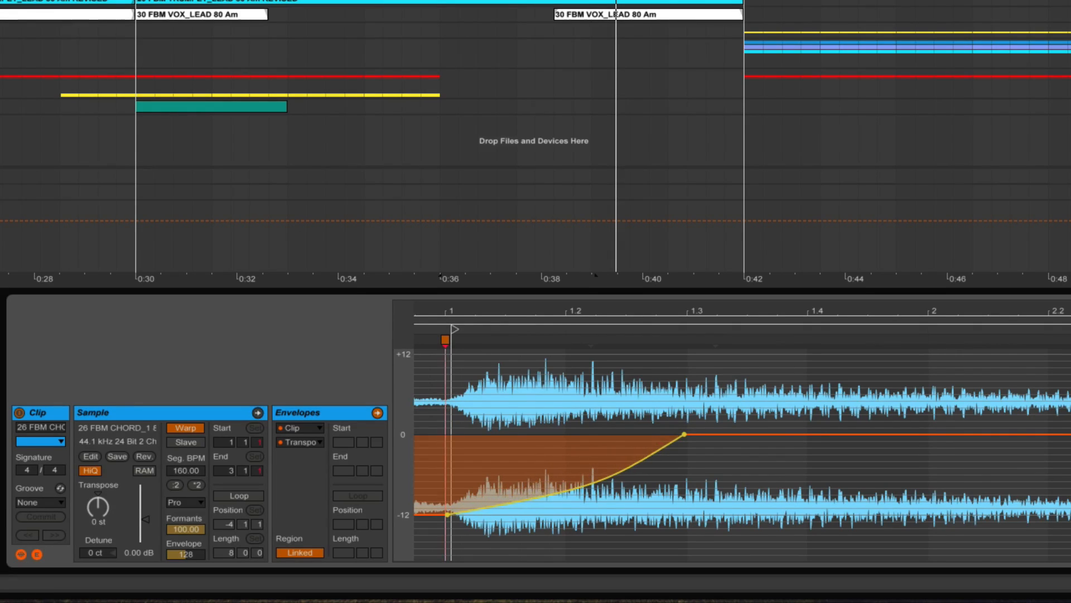
{"action": "key", "text": "space"}
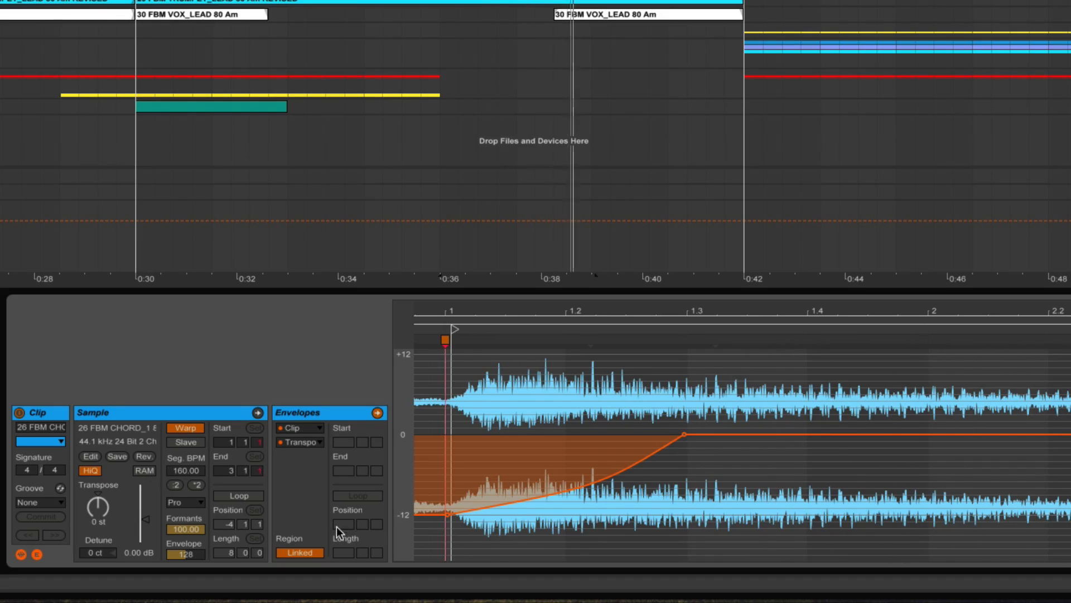
- Audition the chord clip with the Tones and Texture warp modes, and return it to Complex Pro
{"action": "left_click", "coordinate": [193, 501]}
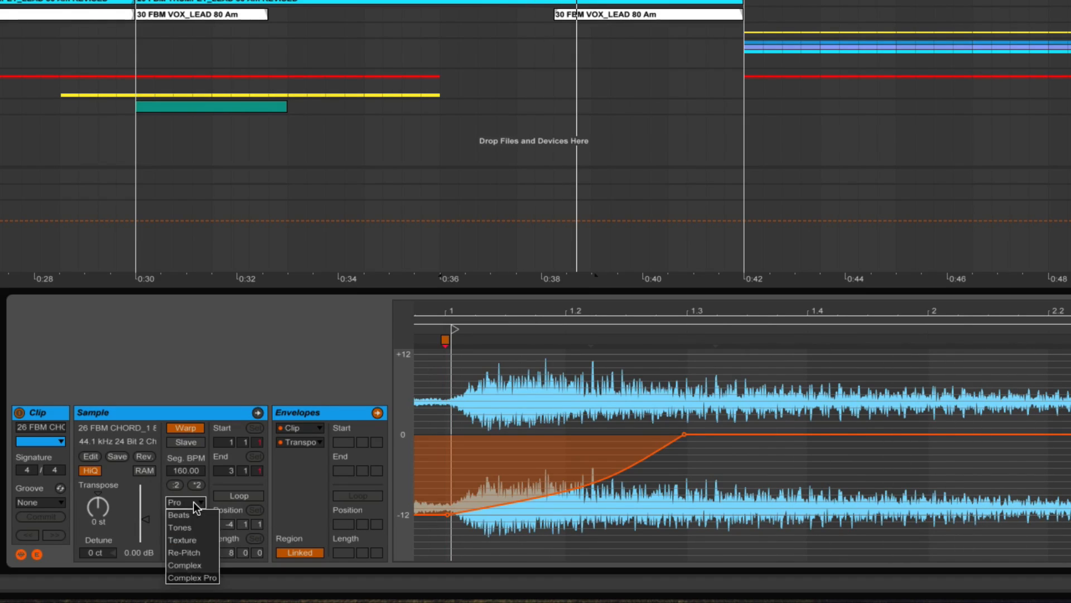
{"action": "left_click", "coordinate": [199, 578]}
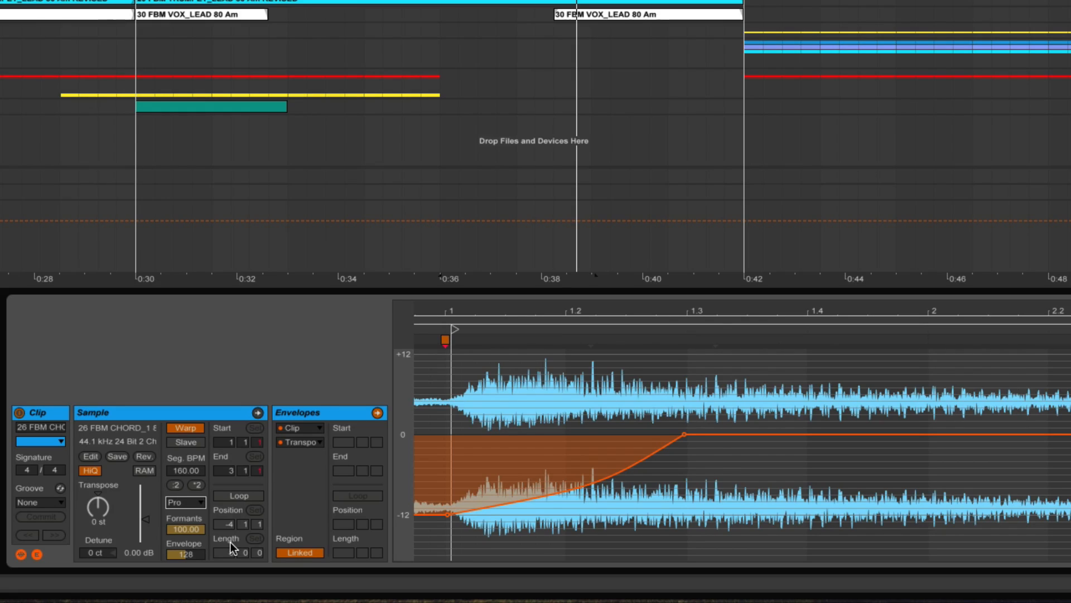
{"action": "left_click", "coordinate": [200, 502]}
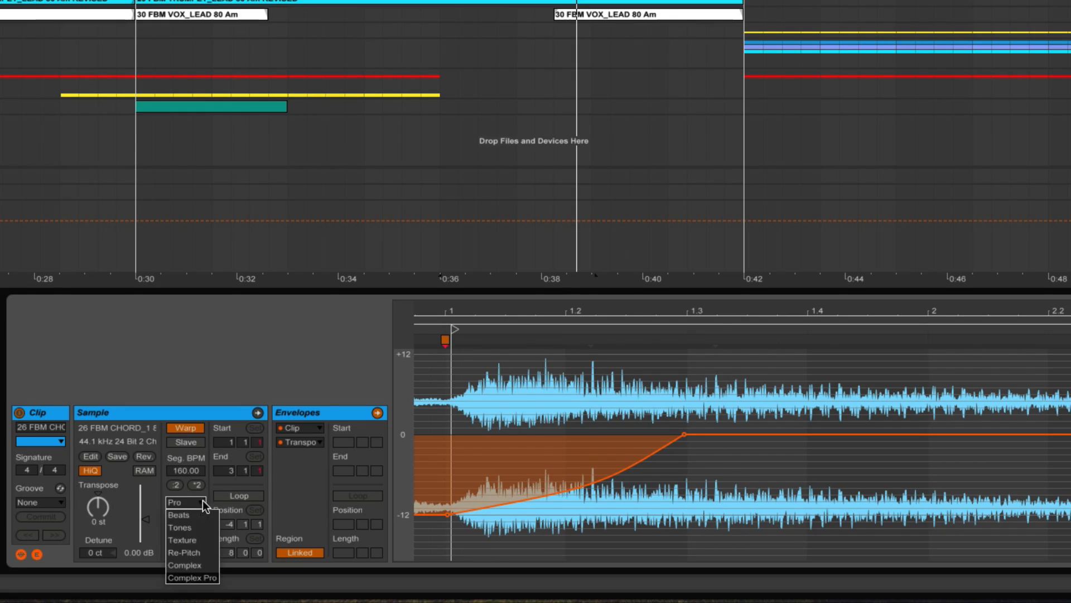
{"action": "left_click", "coordinate": [201, 529]}
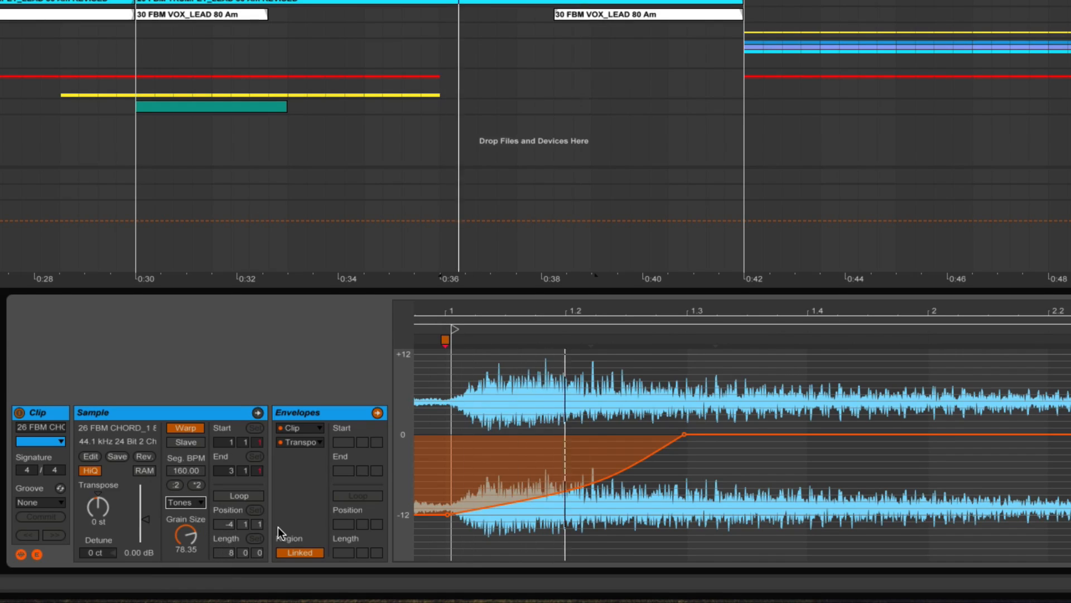
{"action": "left_click", "coordinate": [195, 503]}
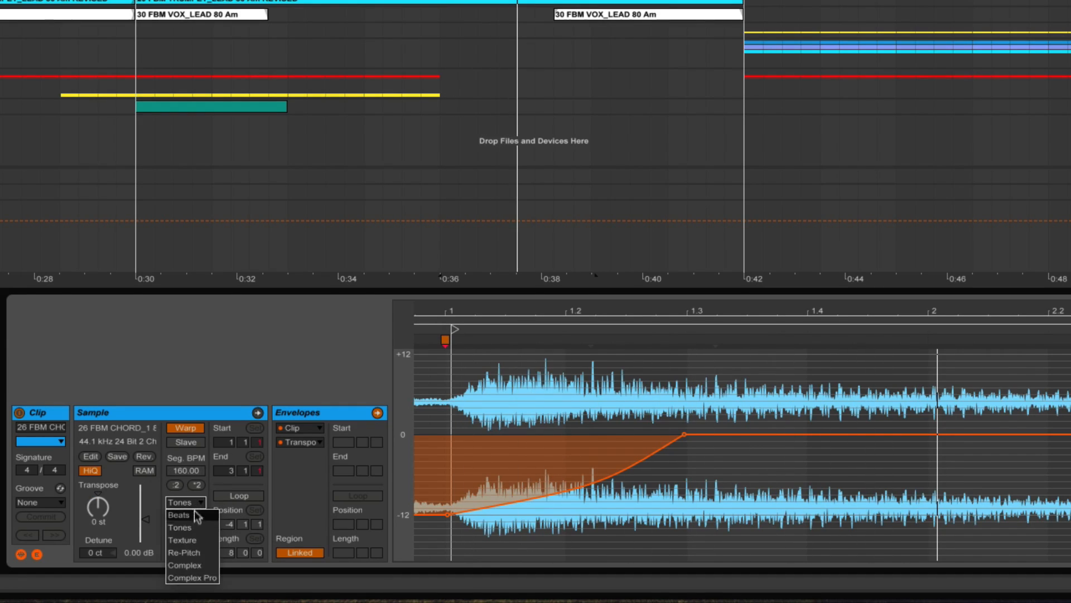
{"action": "left_click", "coordinate": [195, 541]}
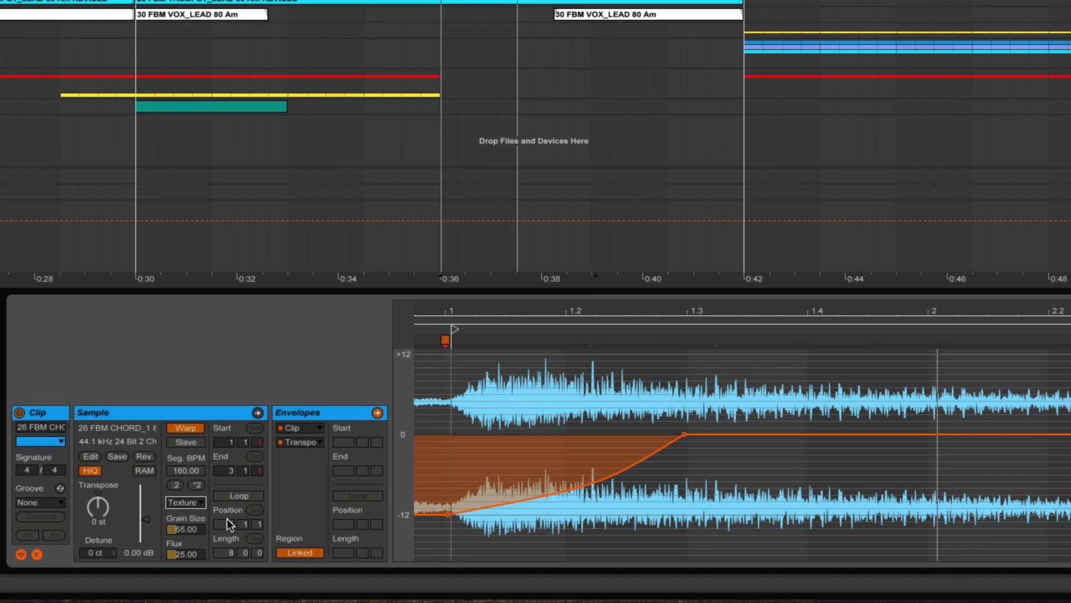
{"action": "left_click", "coordinate": [187, 502]}
{"action": "left_click", "coordinate": [192, 578]}
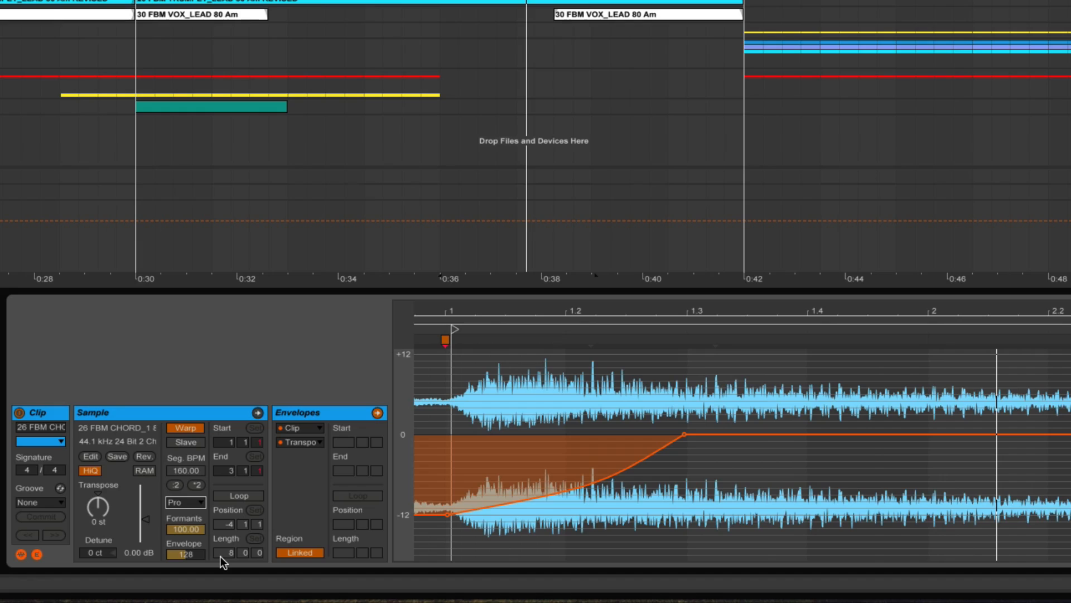
{"action": "left_click", "coordinate": [195, 503]}
{"action": "left_click", "coordinate": [197, 503]}
- Choose Transposition Modulation under Clip as the chord clip's envelope
{"action": "left_click", "coordinate": [312, 429]}
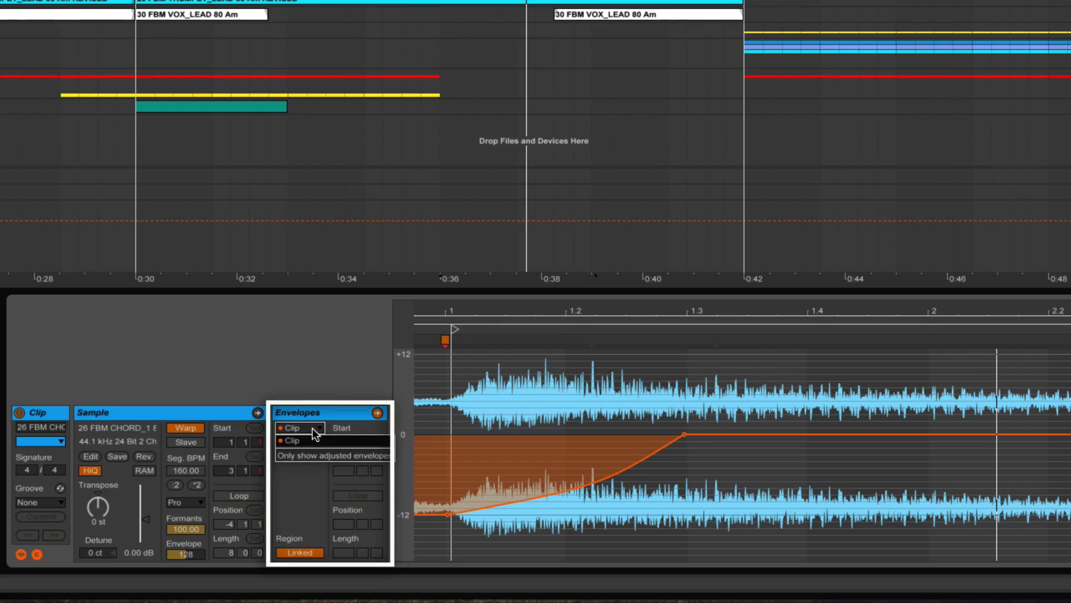
{"action": "left_click", "coordinate": [312, 428]}
{"action": "left_click", "coordinate": [312, 443]}
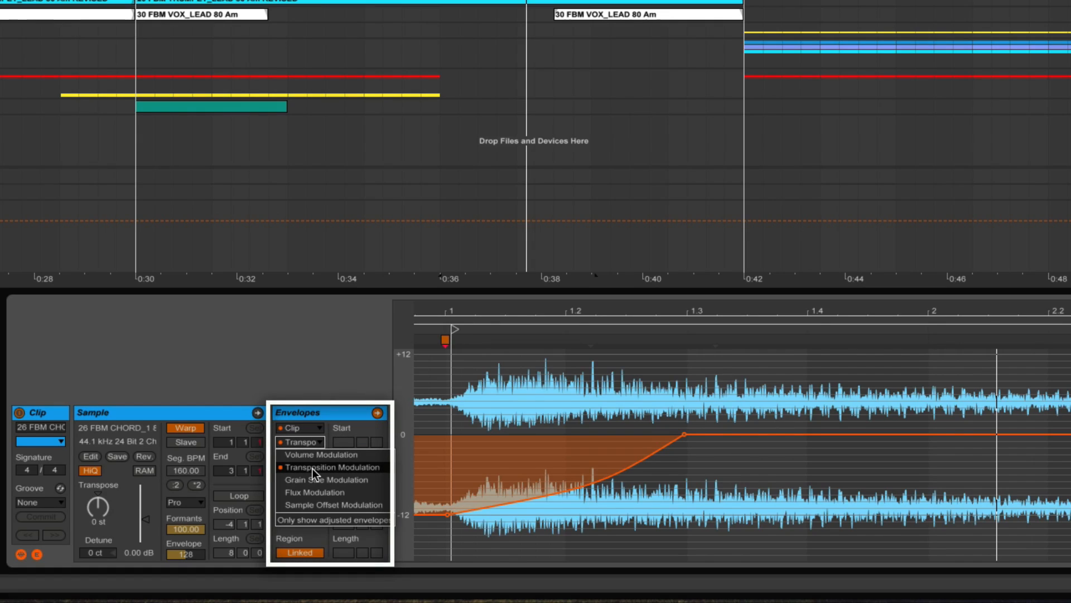
{"action": "left_click", "coordinate": [313, 468]}
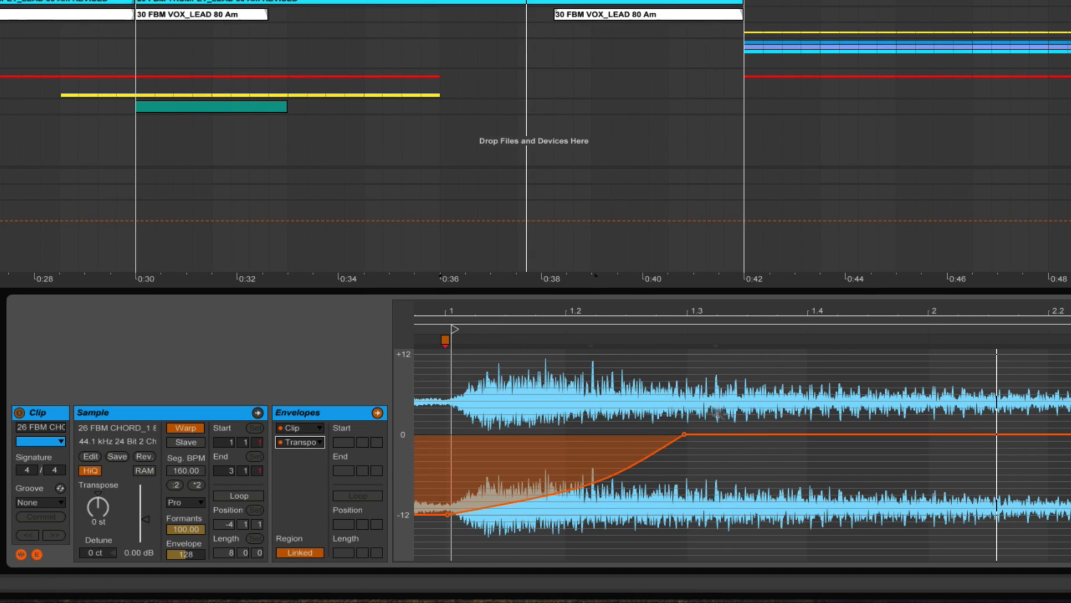
{"action": "left_click_drag", "start_coordinate": [689, 316], "coordinate": [699, 313]}
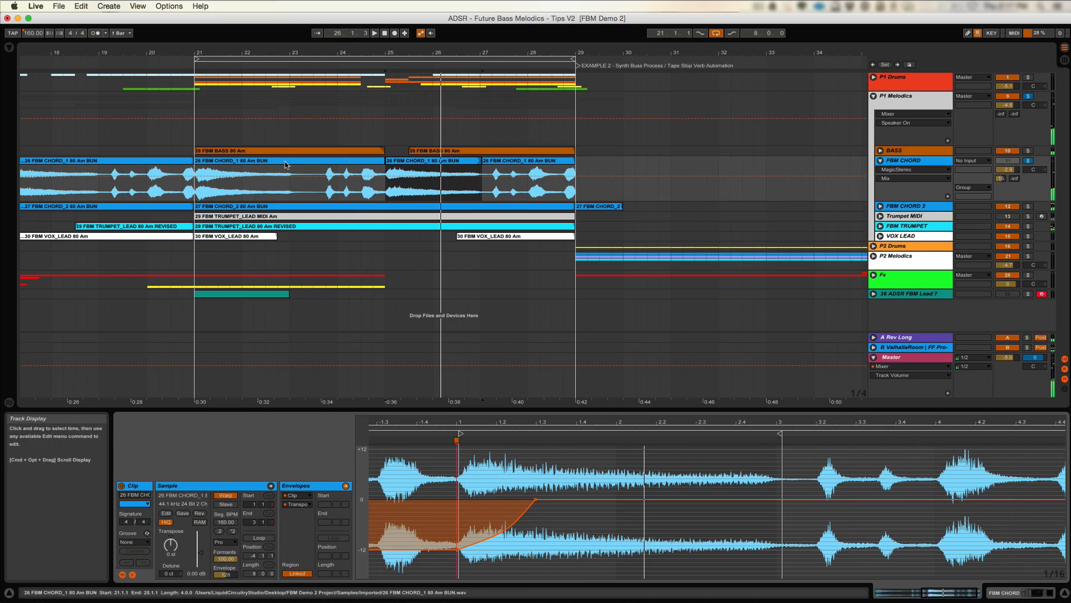
- Enable Warp on the chord clip at bar 21 and add transposition envelope breakpoints just after beat 1.3 and at bar 3
{"action": "left_click", "coordinate": [285, 165]}
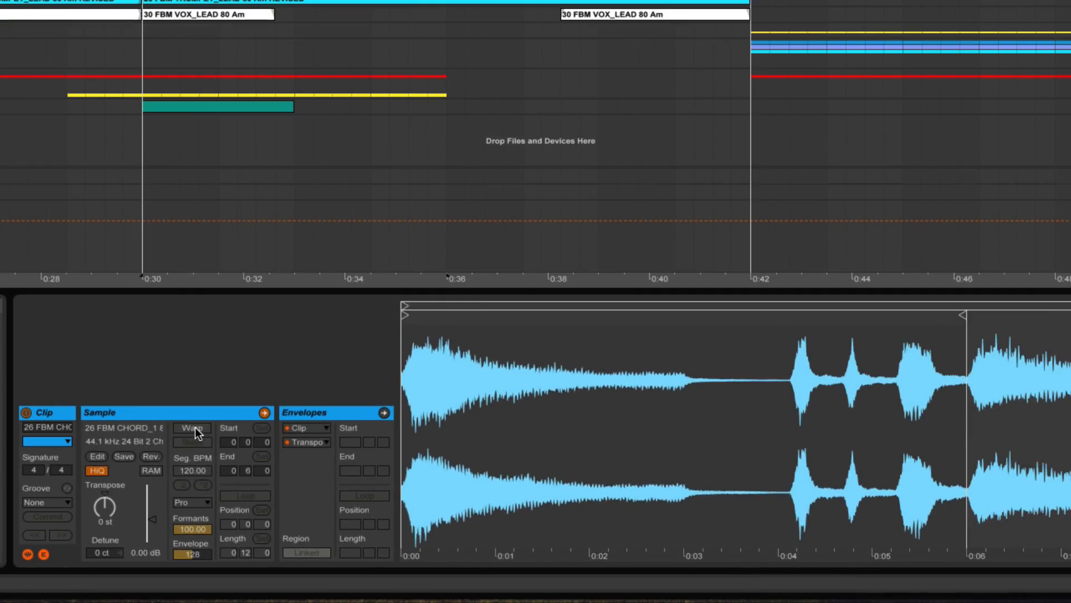
{"action": "left_click", "coordinate": [225, 495]}
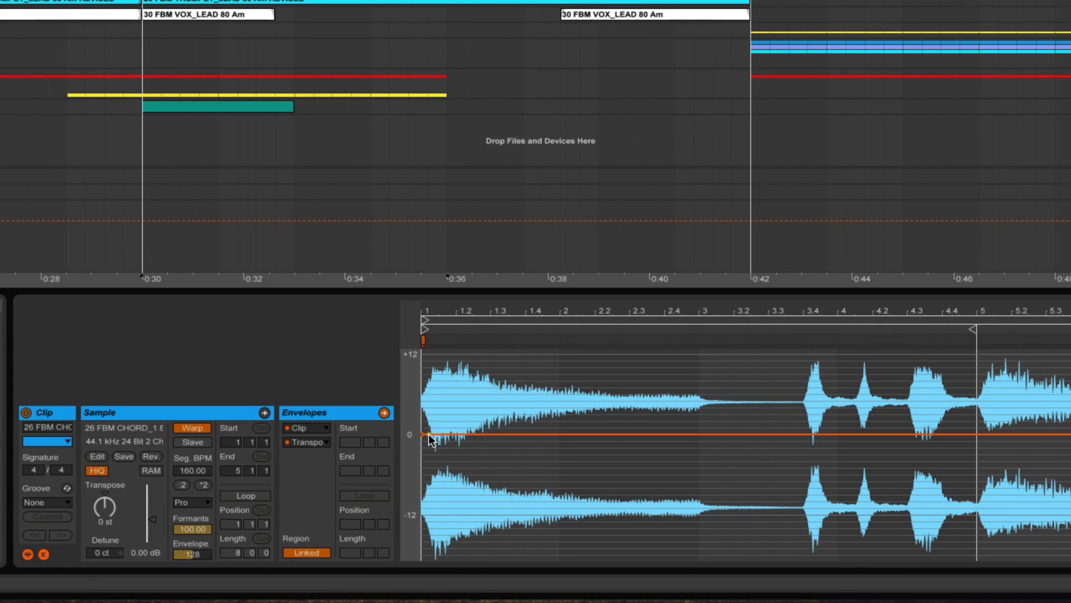
{"action": "left_click", "coordinate": [506, 434]}
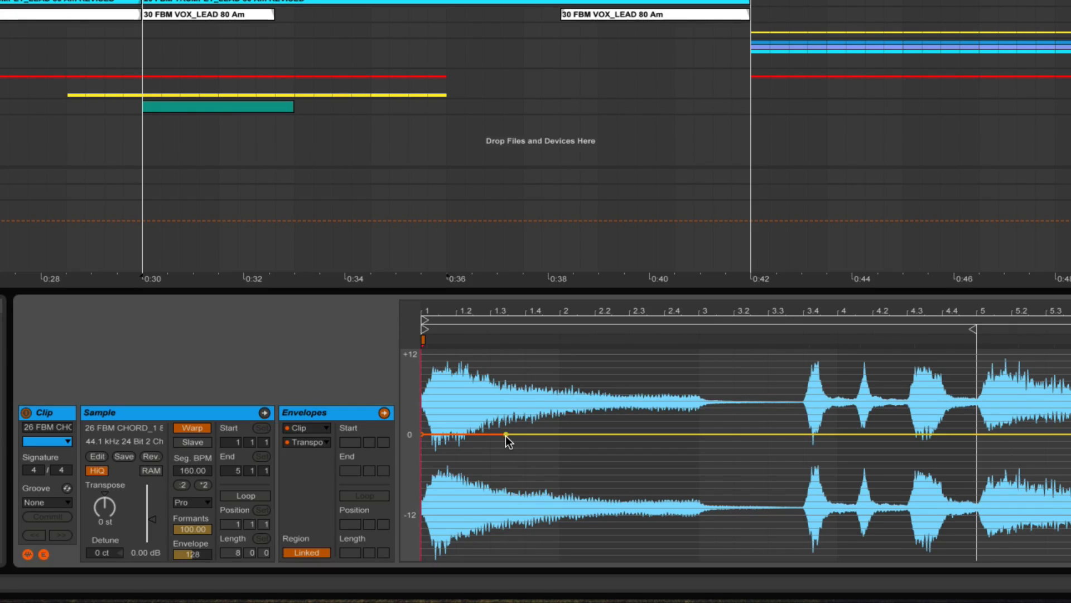
{"action": "left_click", "coordinate": [702, 435]}
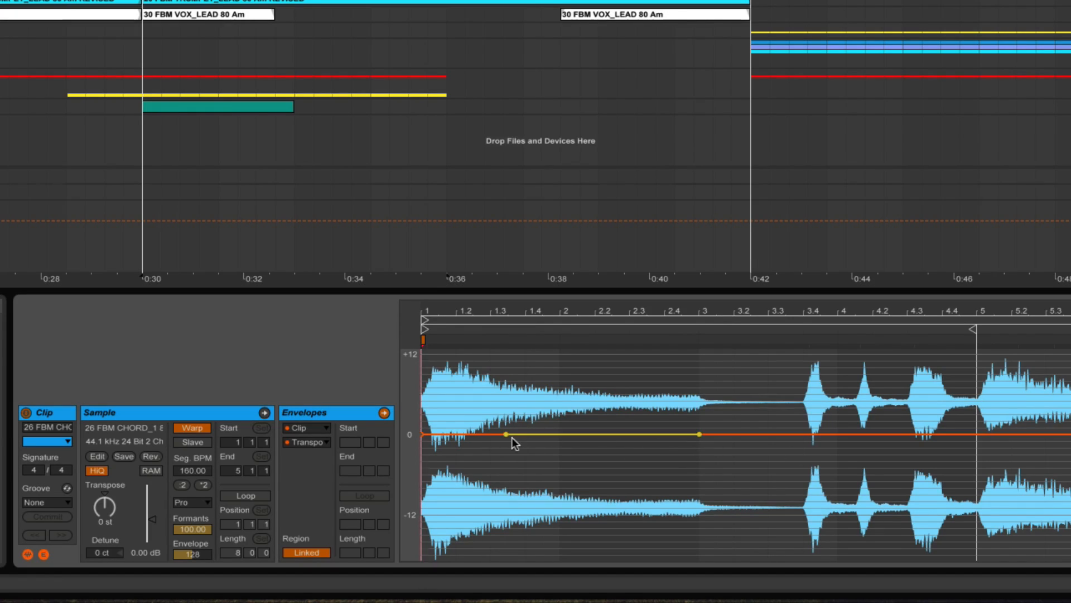
- Lower the transposition envelope to -12 st at bar 3, bend the descending ramp into a curve that steepens toward its end, and play it
{"action": "mouse_move", "coordinate": [507, 435]}
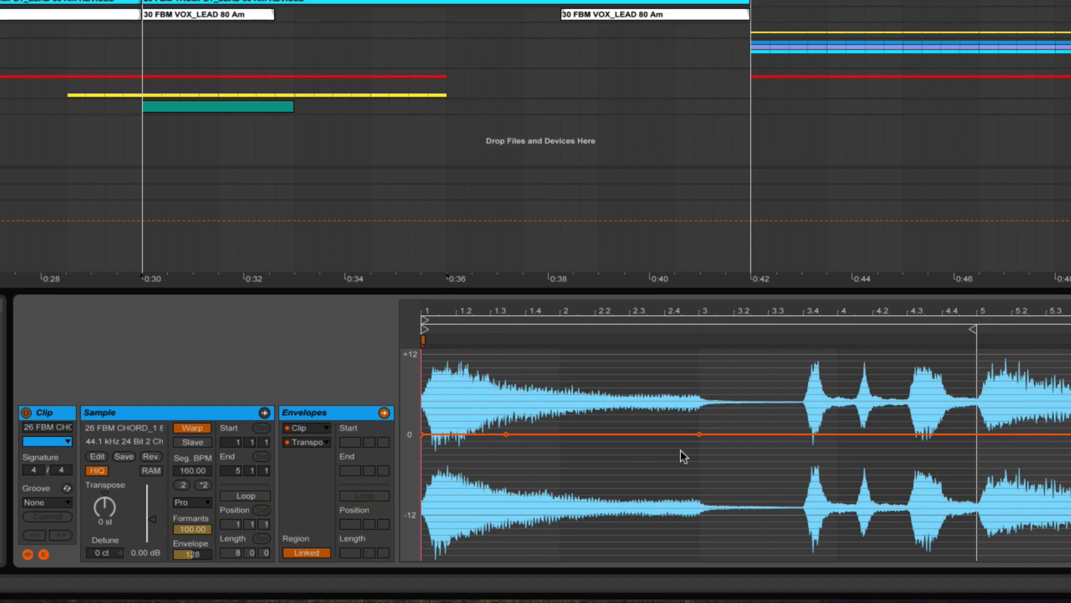
{"action": "left_click_drag", "start_coordinate": [694, 435], "coordinate": [700, 513]}
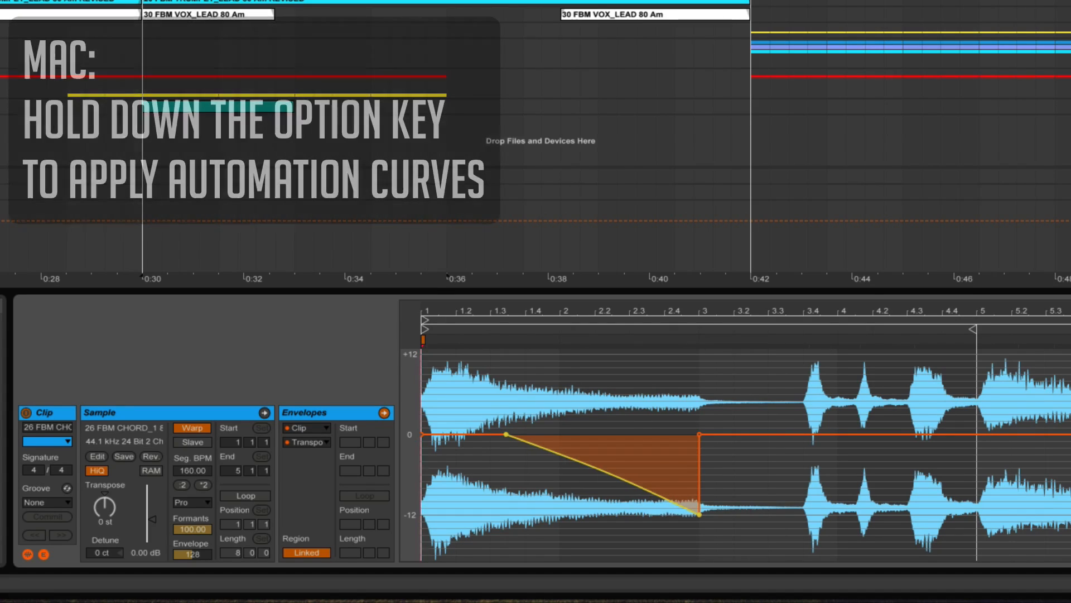
{"action": "left_click_drag", "start_coordinate": [604, 475], "coordinate": [611, 456]}
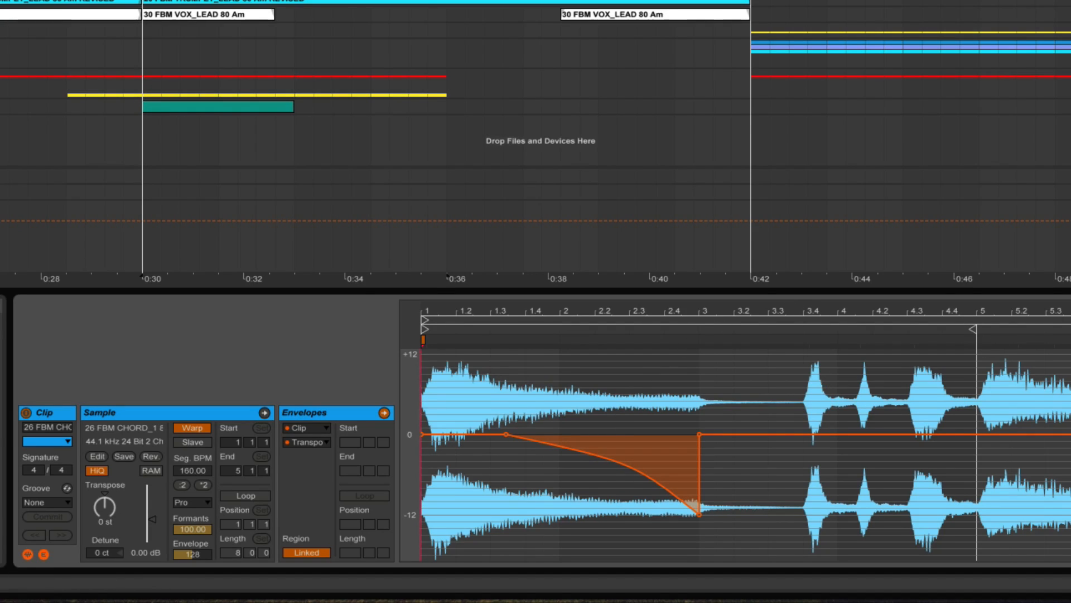
{"action": "key", "text": "space"}
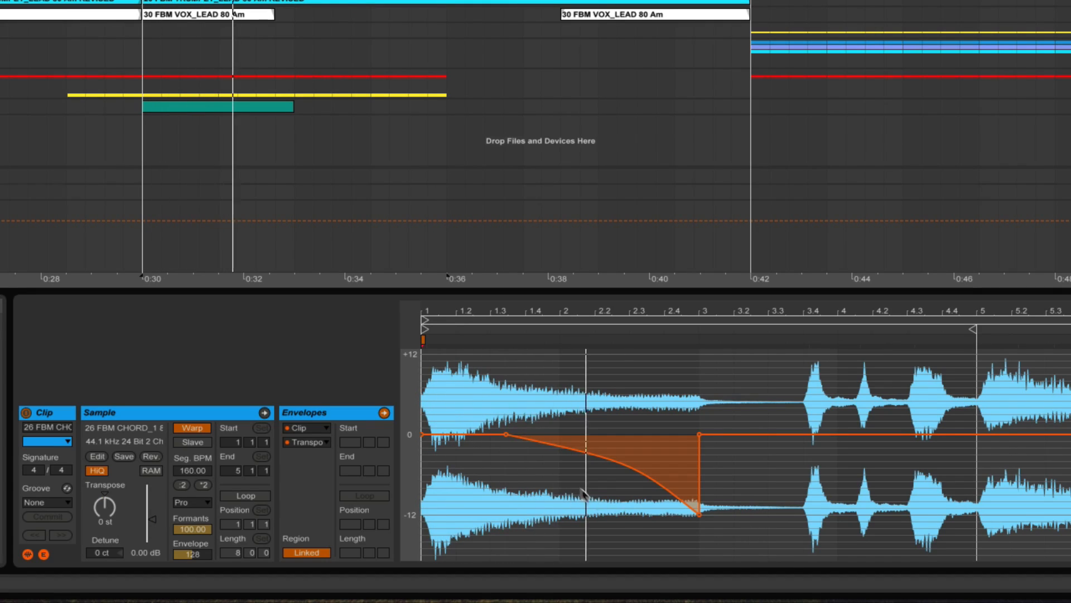
- Move the start of the chord clip's descending transposition ramp earlier, to between beats 1.2 and 1.3, and play it
{"action": "left_click_drag", "start_coordinate": [501, 434], "coordinate": [480, 435]}
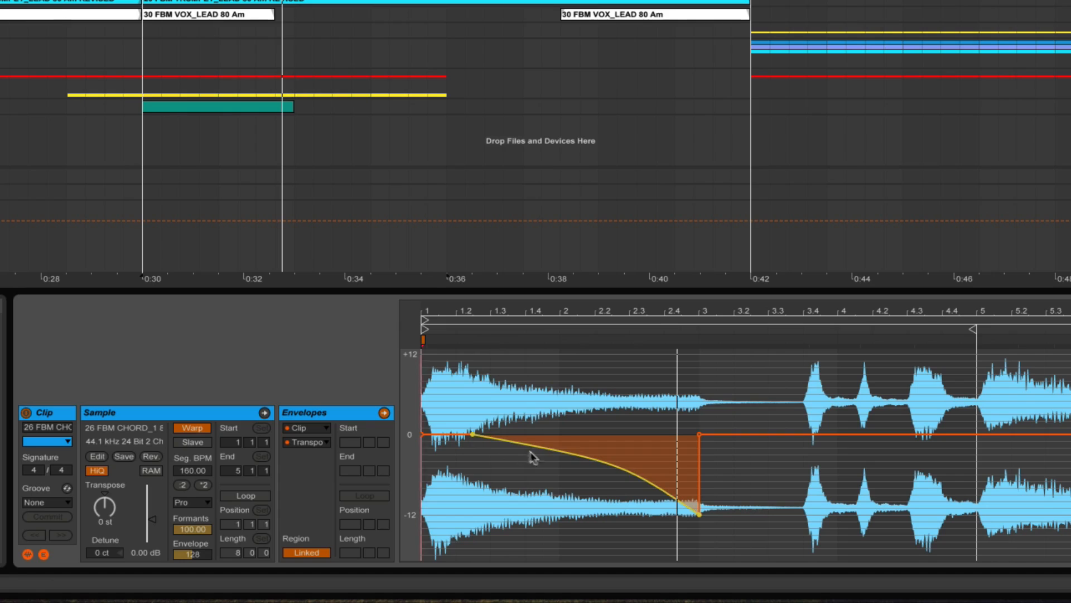
{"action": "key", "text": "space"}
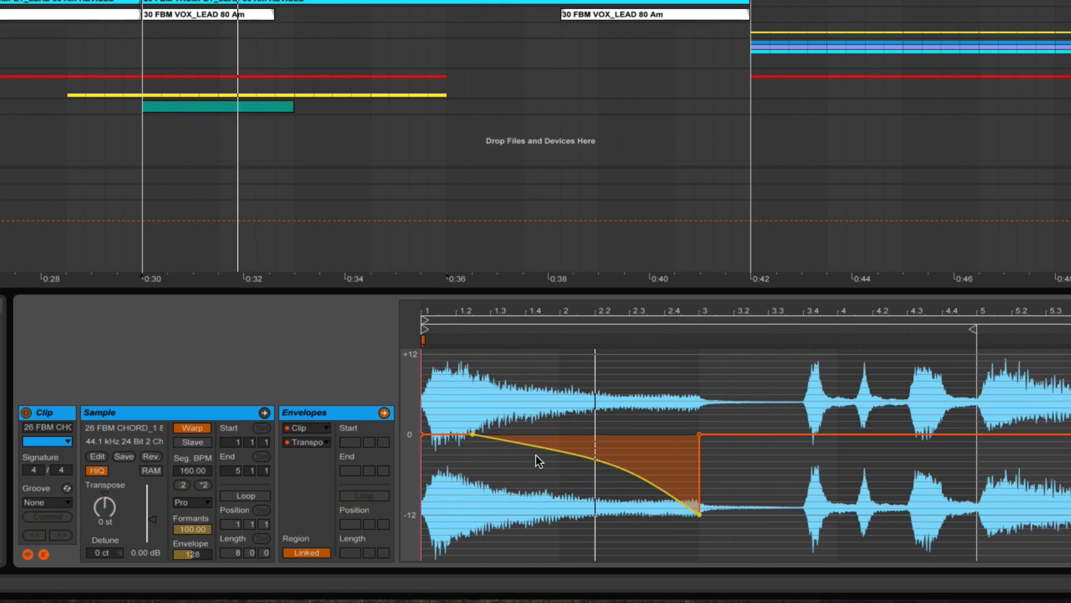
- Add transposition breakpoints at beat 4.3 and just before bar 5, with a +12 st peak just before beat 4.4
{"action": "left_click", "coordinate": [909, 434]}
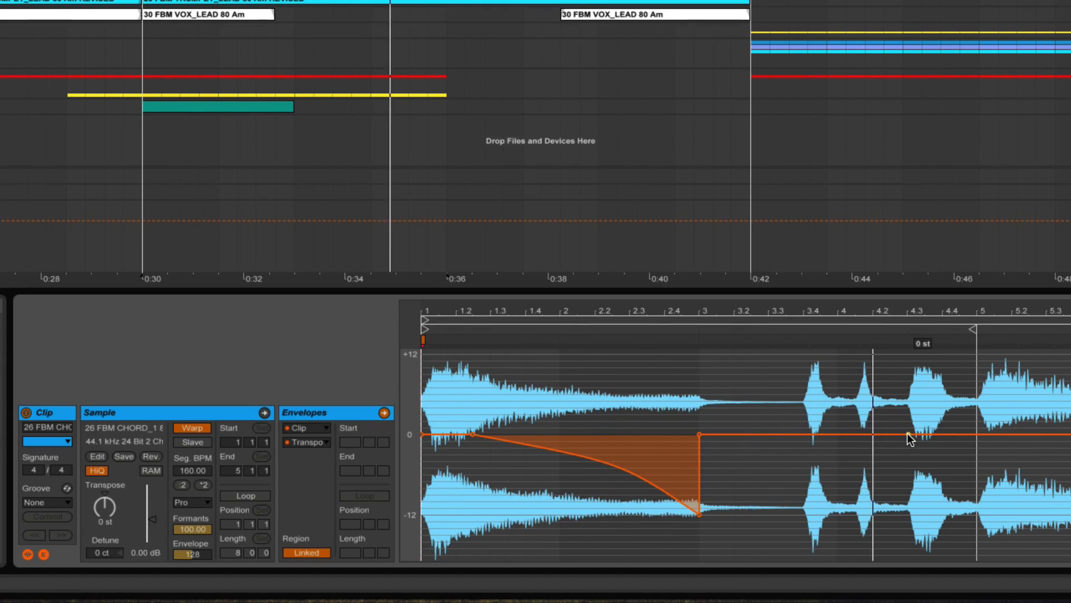
{"action": "left_click", "coordinate": [974, 435]}
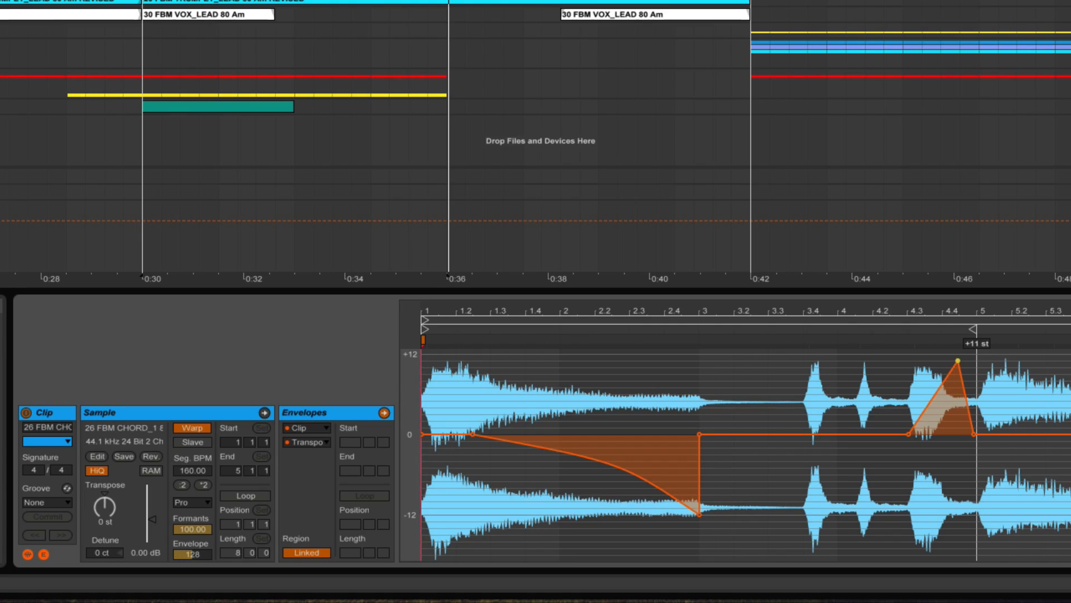
{"action": "left_click_drag", "start_coordinate": [962, 354], "coordinate": [953, 354]}
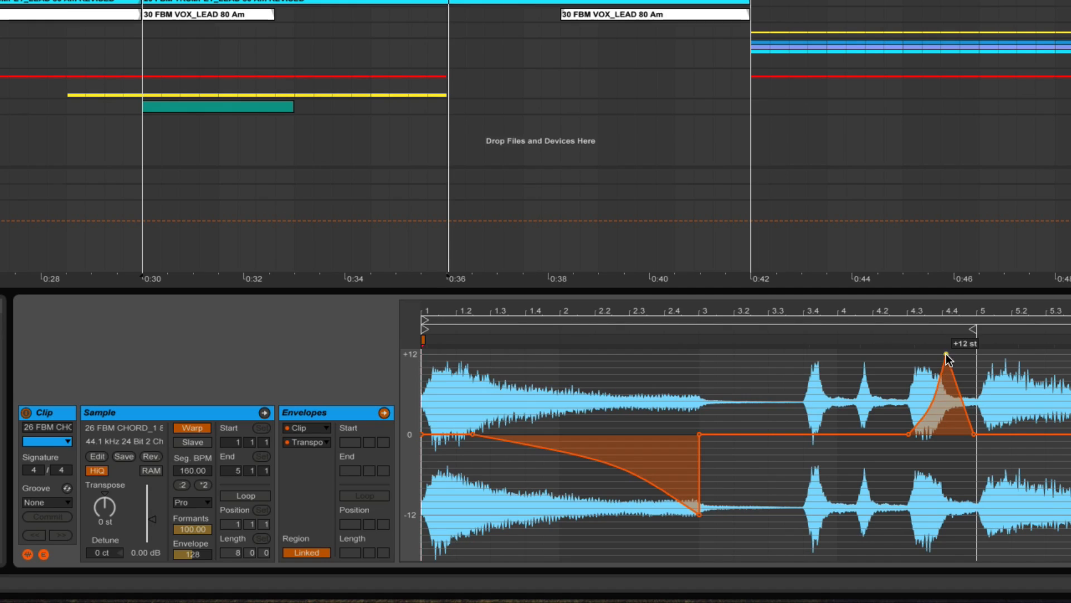
{"action": "left_click_drag", "start_coordinate": [946, 354], "coordinate": [939, 354]}
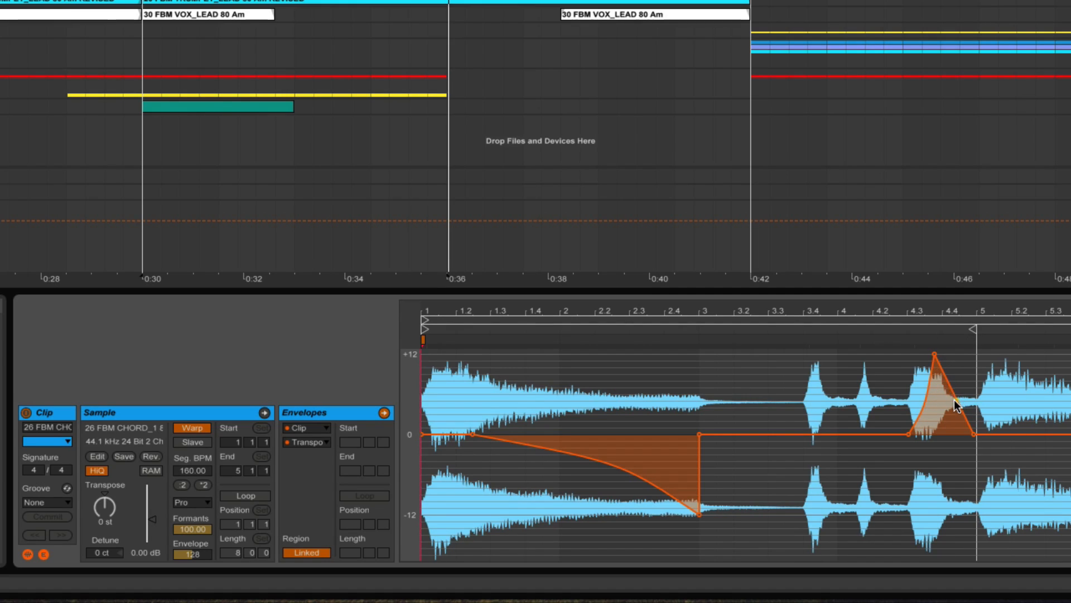
- Bow the falling segment after the +12 st peak outward into a curve and audition the clip
{"action": "left_click_drag", "start_coordinate": [958, 406], "coordinate": [961, 384]}
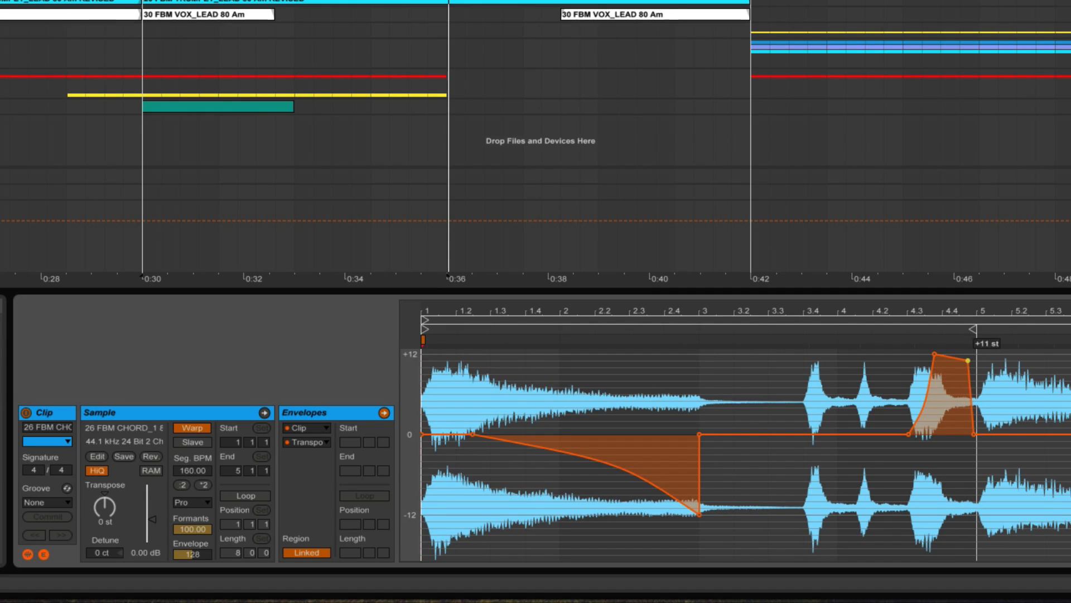
{"action": "left_click", "coordinate": [960, 369]}
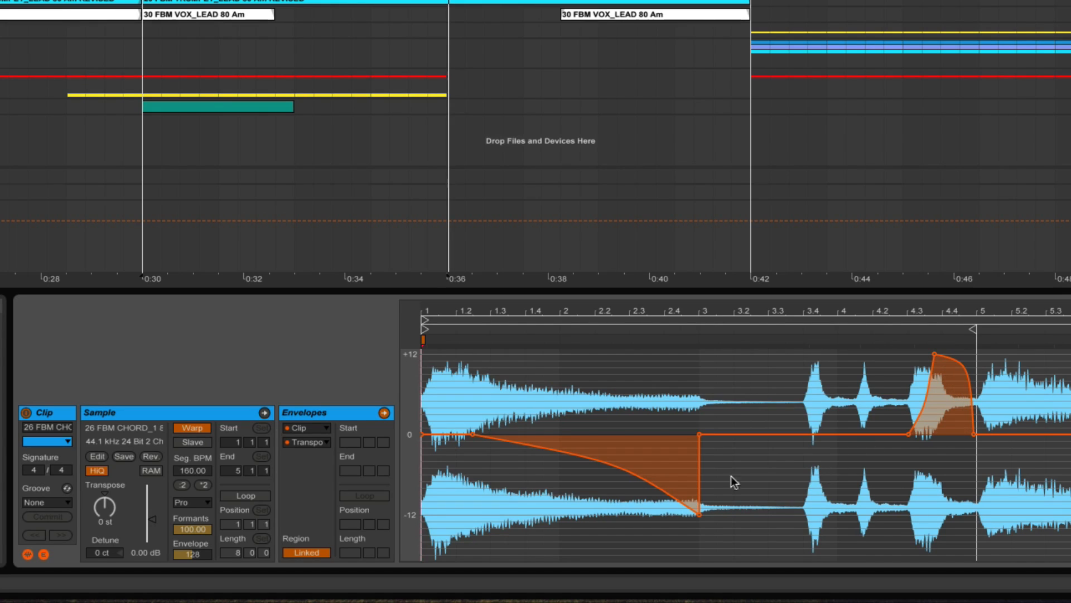
{"action": "key", "text": "space"}
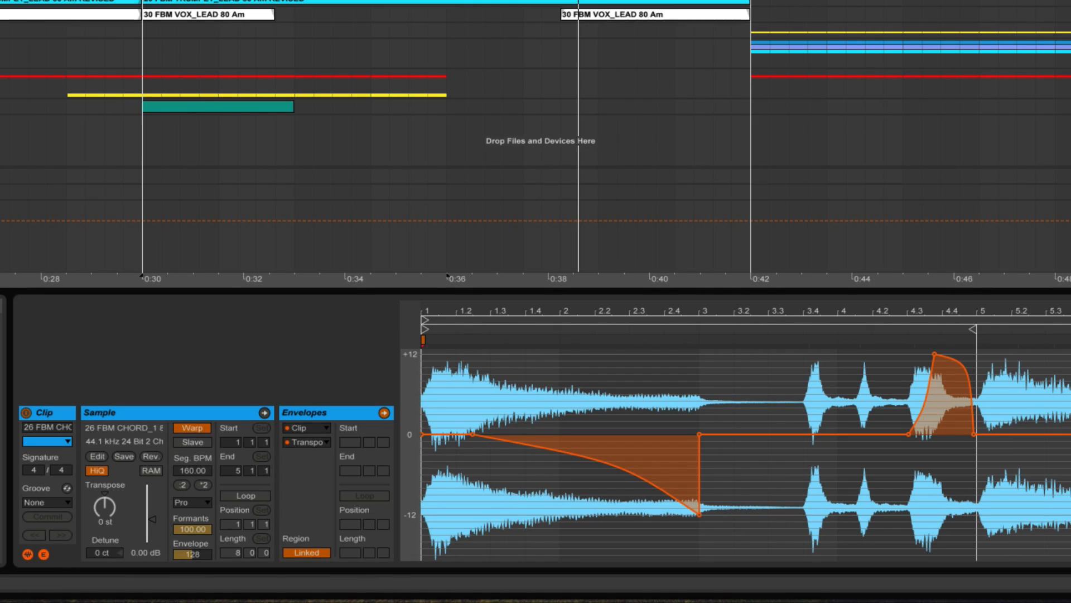
{"action": "key", "text": "space"}
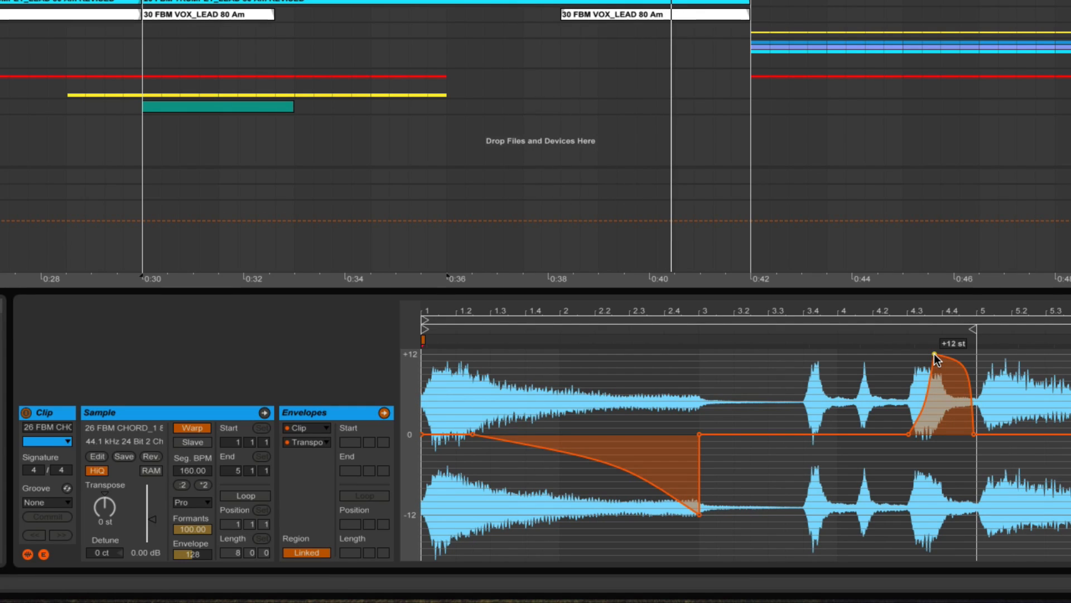
- Lower the transposition peak near the clip's end to +6 st and play the result
{"action": "left_click_drag", "start_coordinate": [934, 354], "coordinate": [938, 374]}
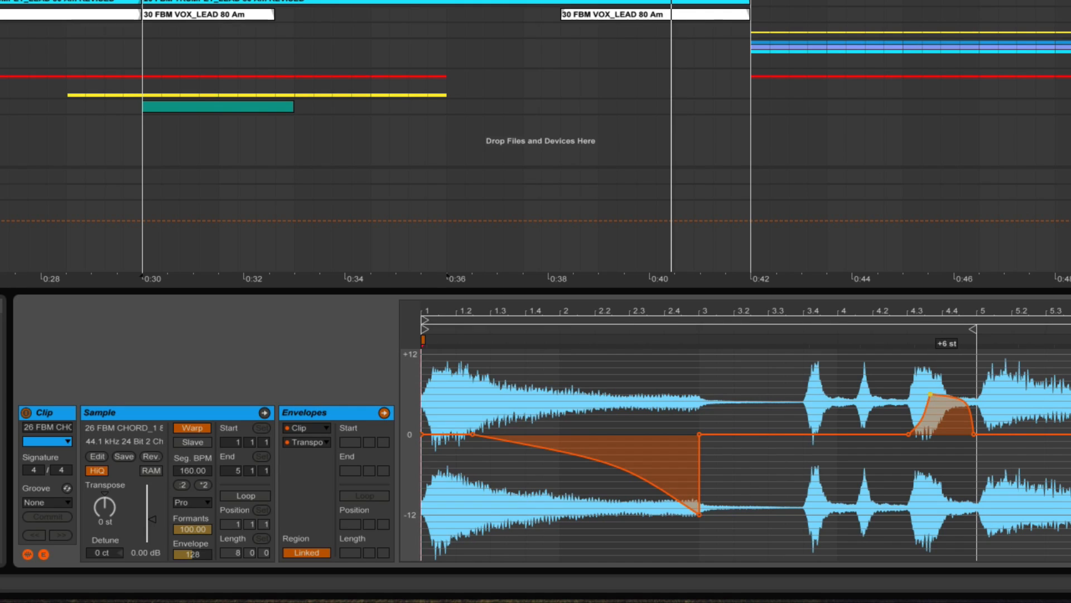
{"action": "key", "text": "space"}
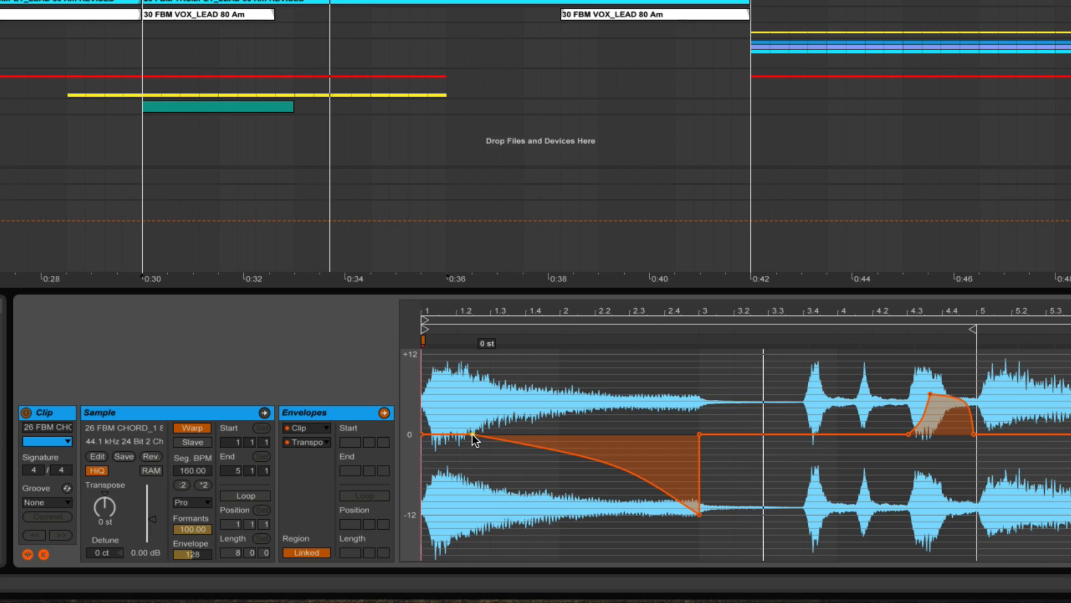
- Move the descending ramp's start to between beats 1.3 and 1.4, and delete the +6 st peak near the clip's end
{"action": "left_click_drag", "start_coordinate": [472, 434], "coordinate": [511, 433]}
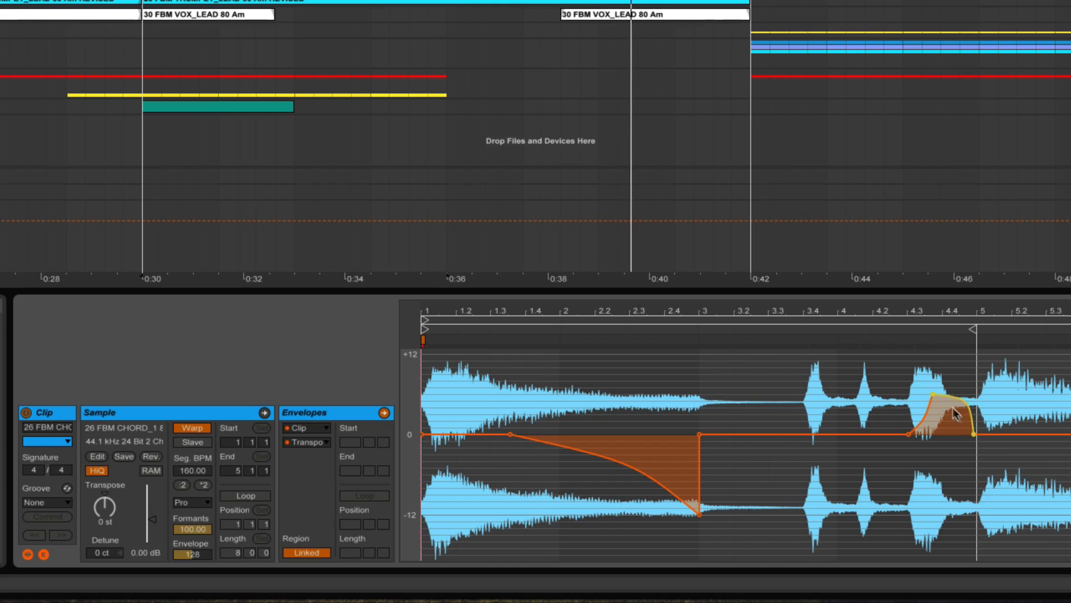
{"action": "left_click", "coordinate": [932, 394]}
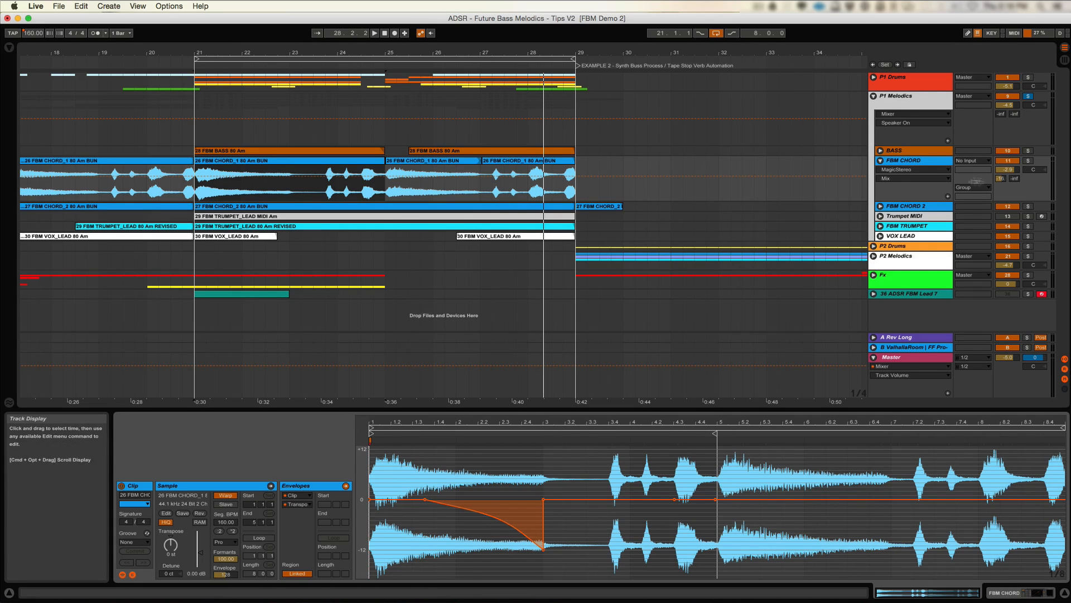
- Solo P1 Drums along with P1 Melodics and play the looped section
{"action": "left_click", "coordinate": [1028, 77]}
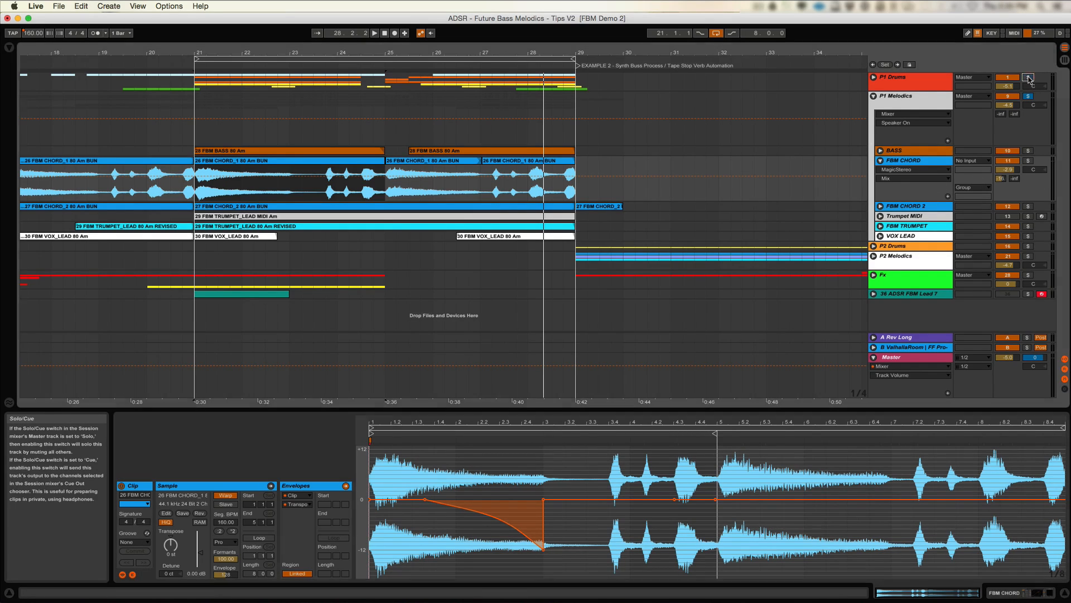
{"action": "key", "text": "space"}
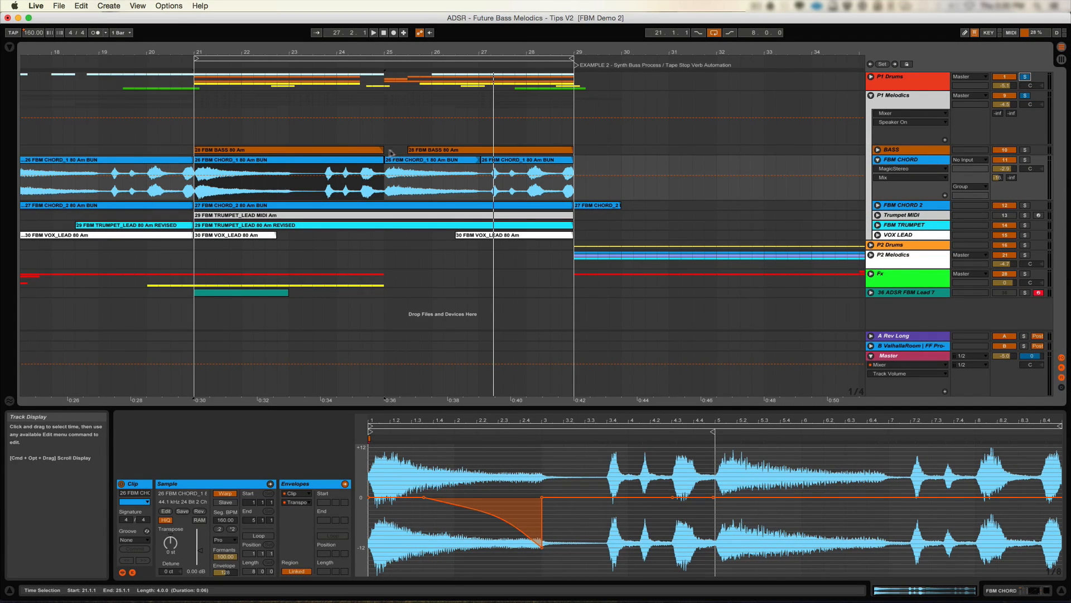
- Open the chord clip at bar 25 to inspect its rising transposition envelope and play it
{"action": "left_click", "coordinate": [398, 160]}
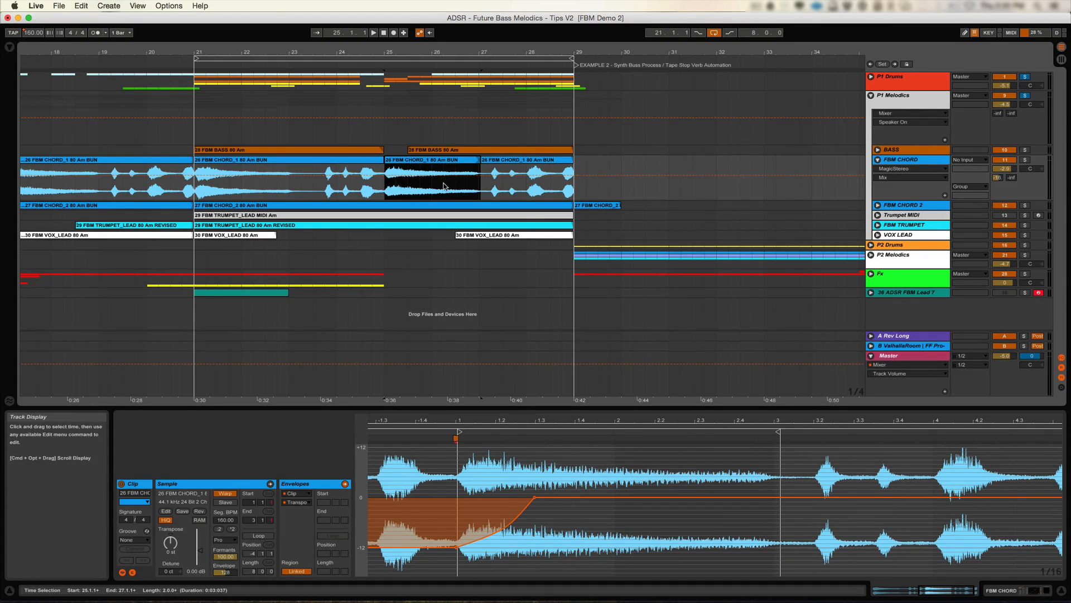
{"action": "key", "text": "space"}
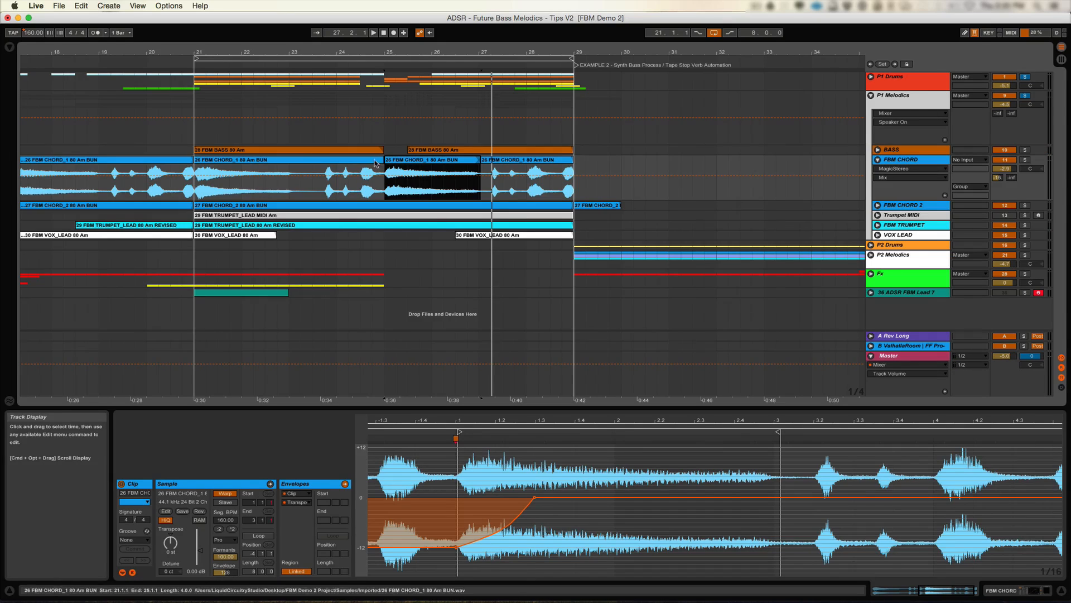
- Set the arrangement loop to cover the Example 2 section, from bar 29 to bar 45
{"action": "left_click_drag", "start_coordinate": [357, 52], "coordinate": [357, 25]}
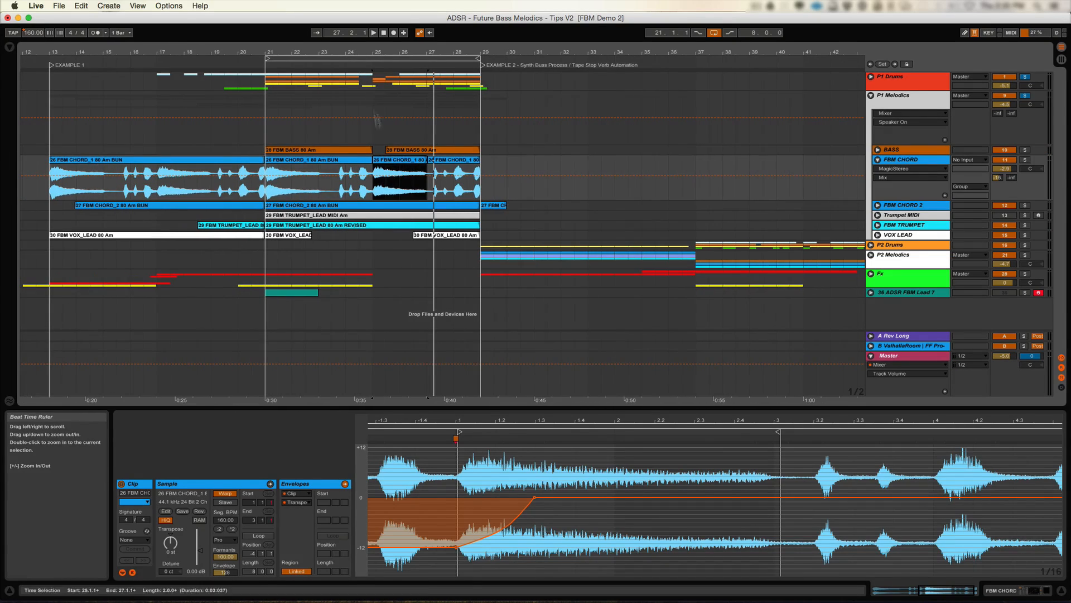
{"action": "left_click", "coordinate": [371, 196]}
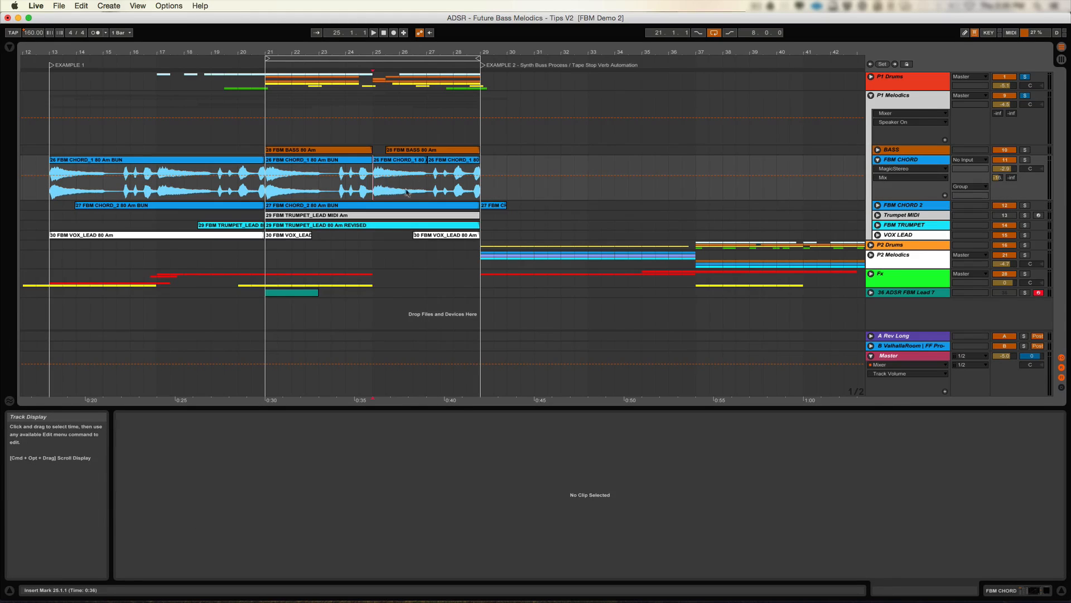
{"action": "left_click_drag", "start_coordinate": [428, 53], "coordinate": [422, 42]}
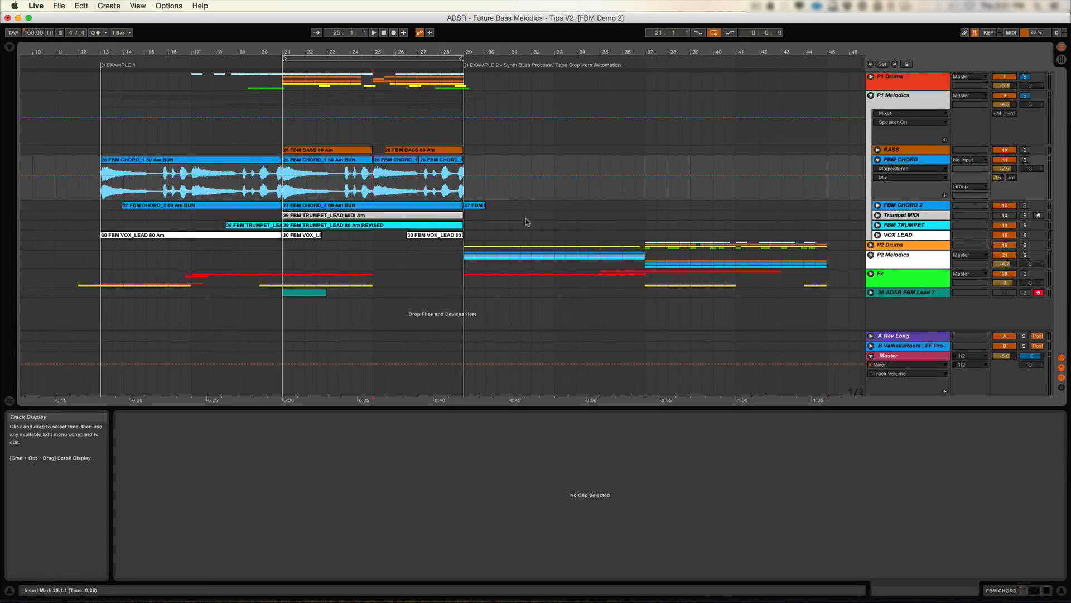
{"action": "key", "text": "minus"}
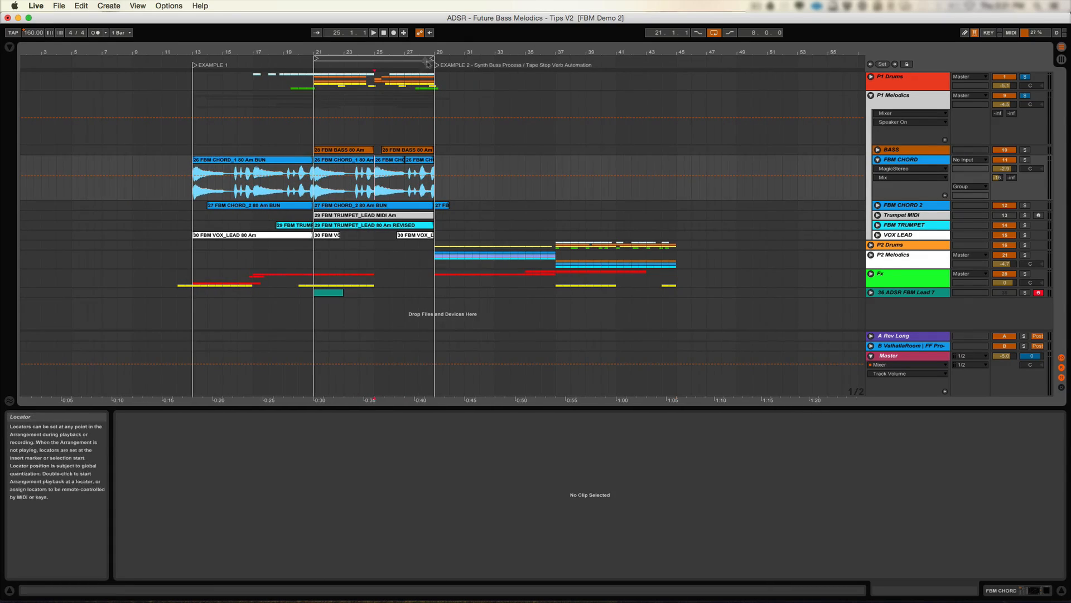
{"action": "left_click_drag", "start_coordinate": [410, 58], "coordinate": [677, 83]}
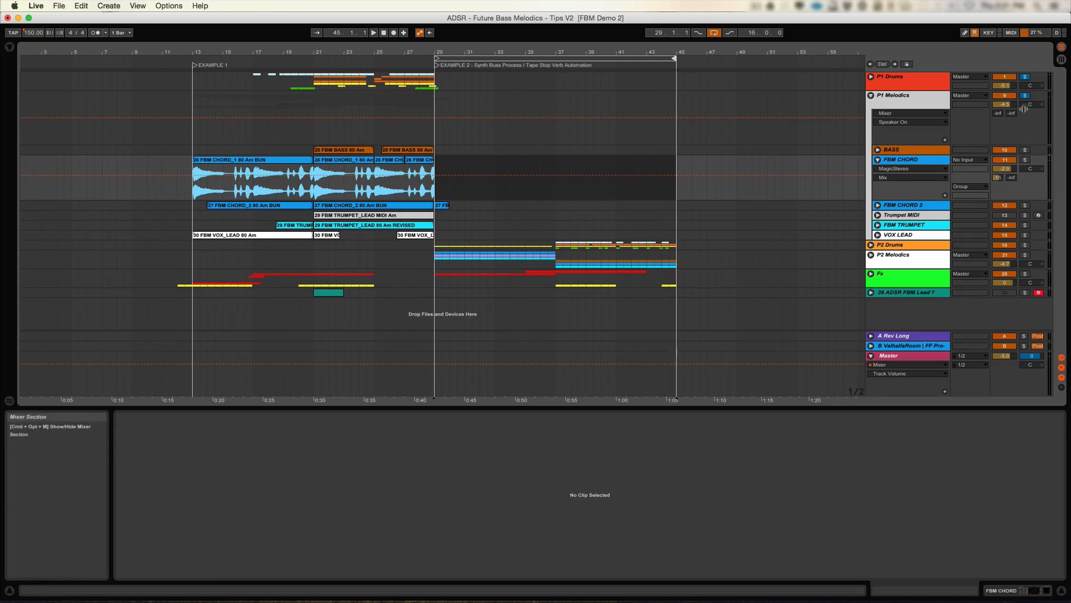
- Take P1 Drums out of solo, solo the P2 Melodics group instead, and play the Example 2 section
{"action": "left_click", "coordinate": [1025, 77]}
{"action": "left_click", "coordinate": [1025, 255]}
{"action": "key", "text": "space"}
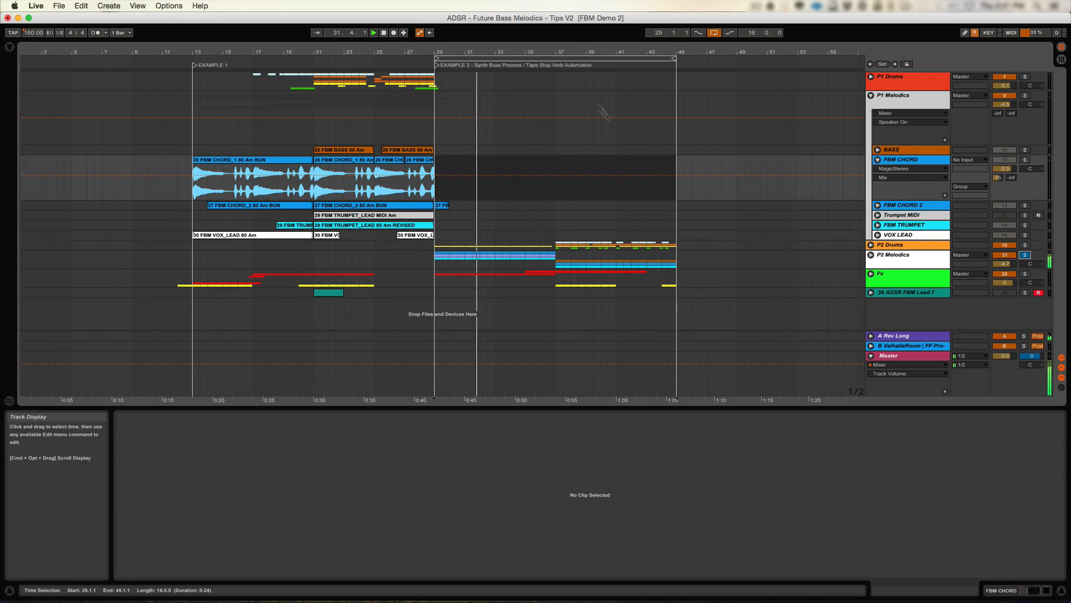
{"action": "left_click_drag", "start_coordinate": [577, 52], "coordinate": [511, 98]}
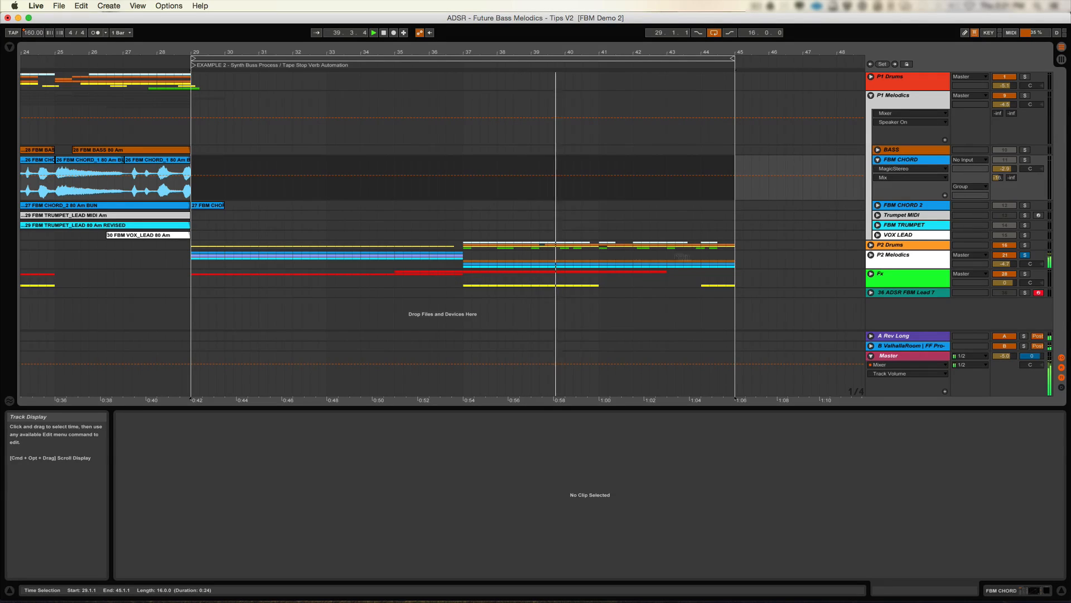
- Unfold the P2 Melodics group, open its VPS Tapestop plug-in, and move the plug-in window clear of the track controls
{"action": "left_click", "coordinate": [871, 255]}
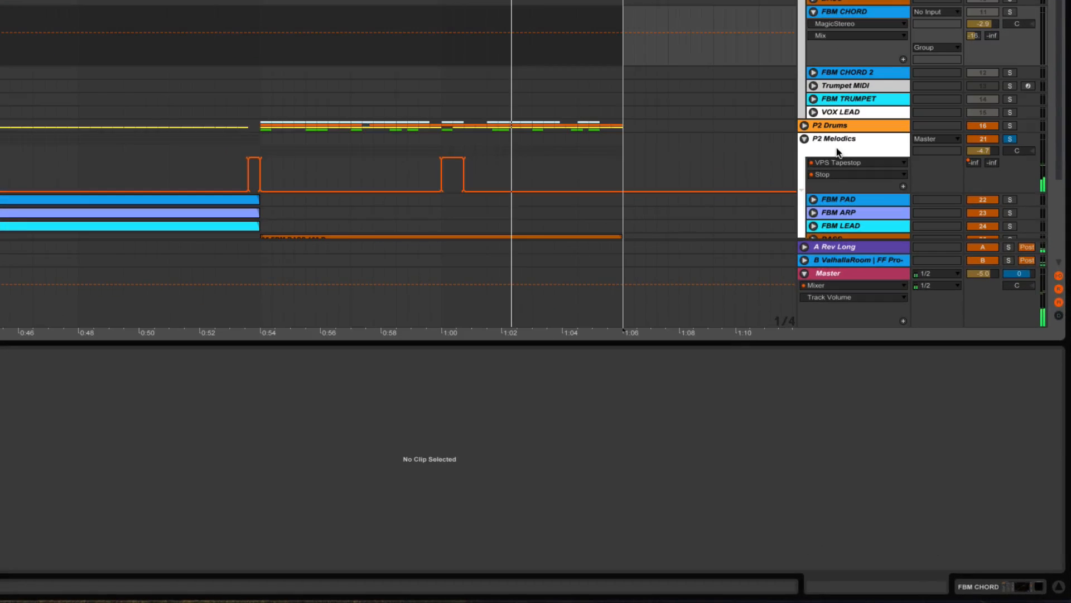
{"action": "left_click", "coordinate": [836, 146]}
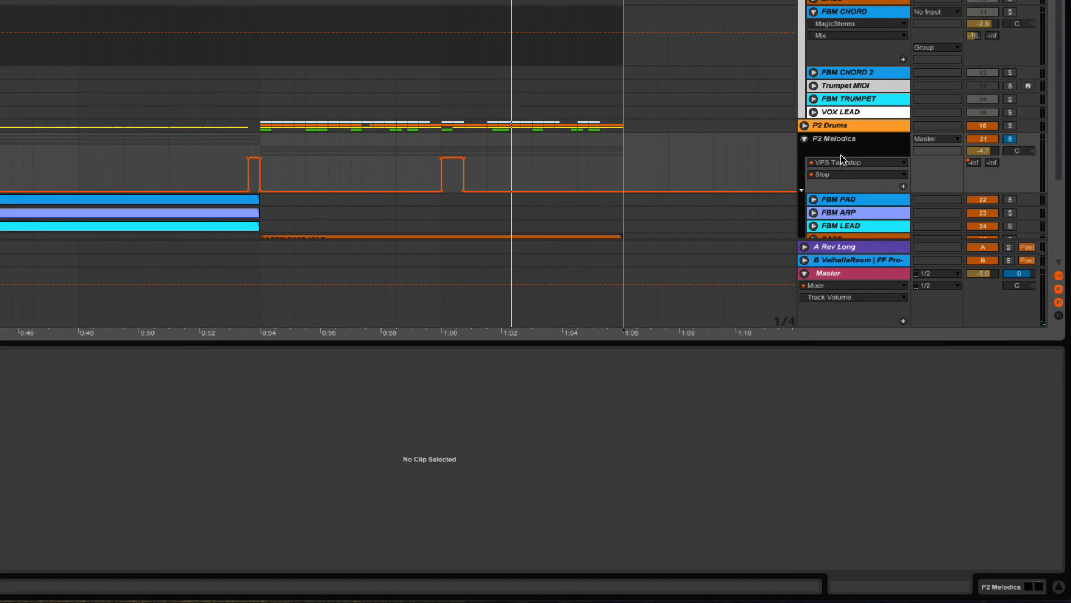
{"action": "left_click", "coordinate": [837, 147]}
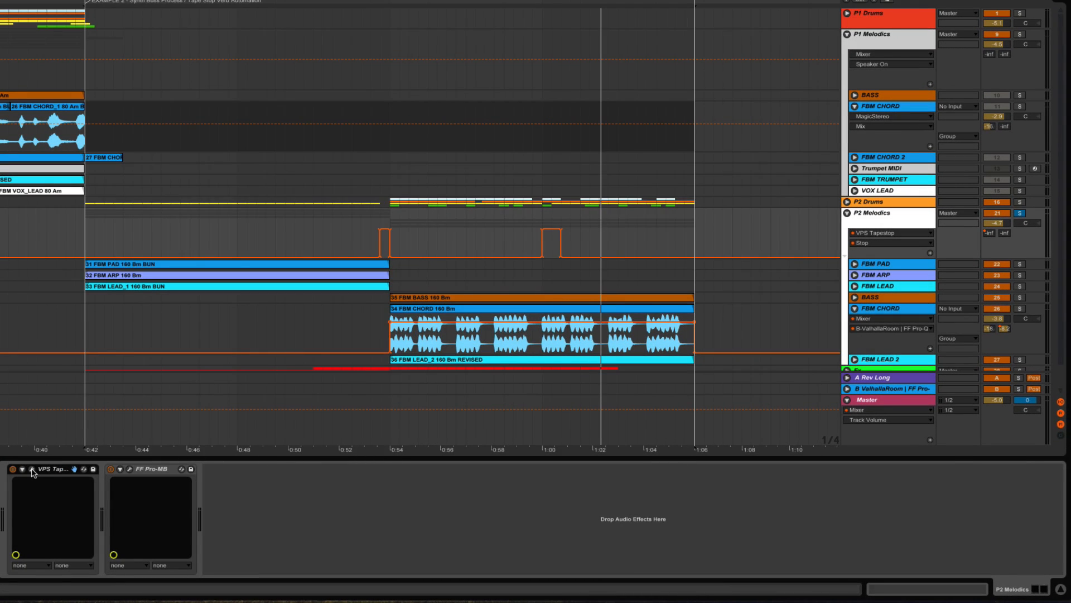
{"action": "left_click", "coordinate": [32, 470]}
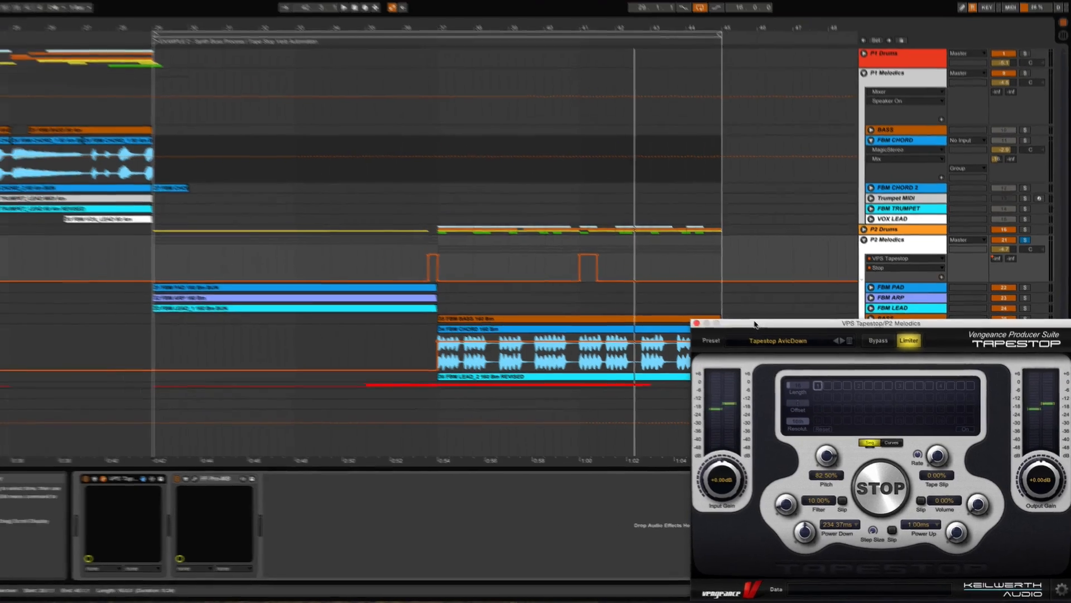
{"action": "left_click_drag", "start_coordinate": [884, 311], "coordinate": [91, 30]}
{"action": "left_click", "coordinate": [919, 263]}
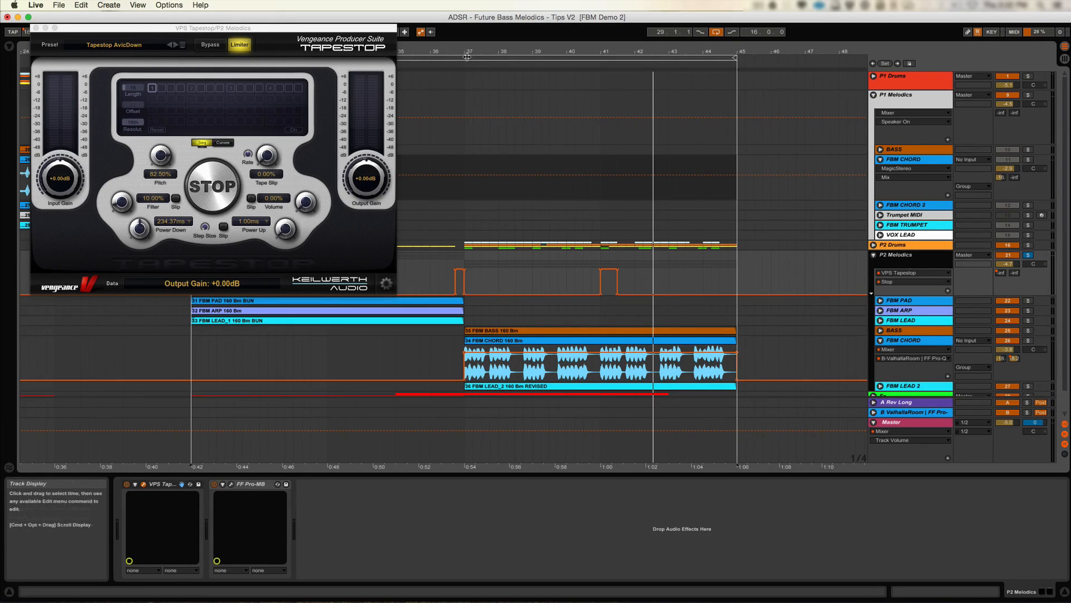
- Audition the Tapestop Stop automation on P2 Melodics just before bar 37 and around bar 41
{"action": "left_click_drag", "start_coordinate": [467, 56], "coordinate": [465, 259]}
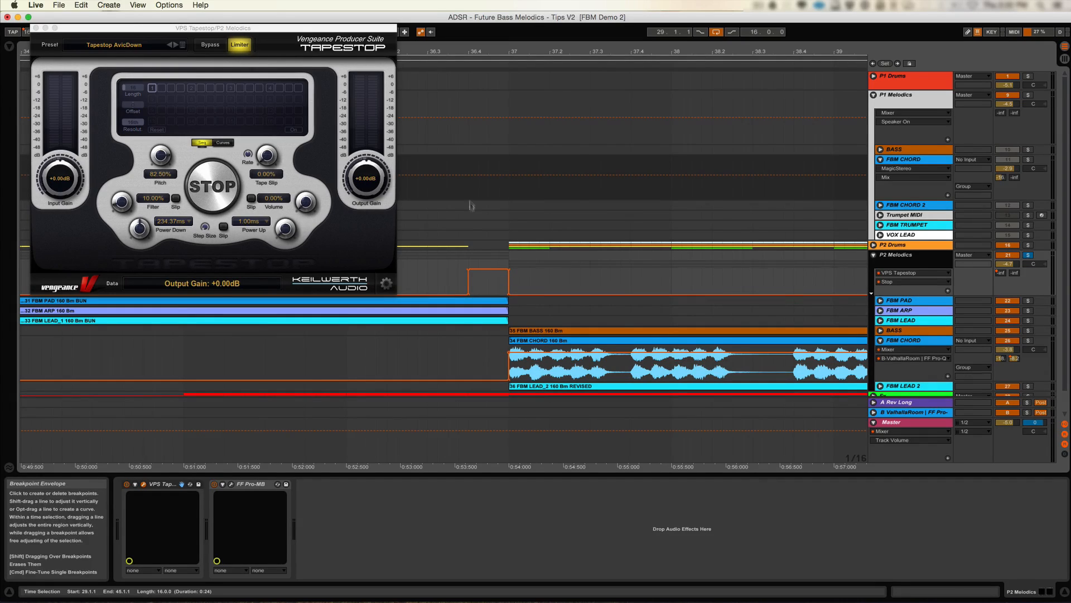
{"action": "left_click", "coordinate": [428, 67]}
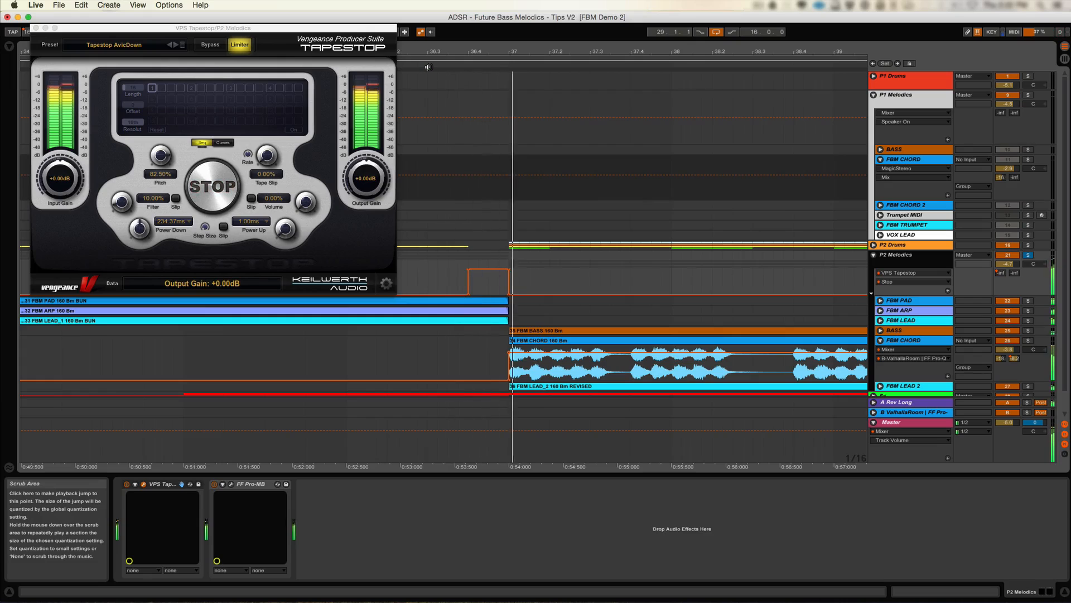
{"action": "left_click", "coordinate": [428, 67]}
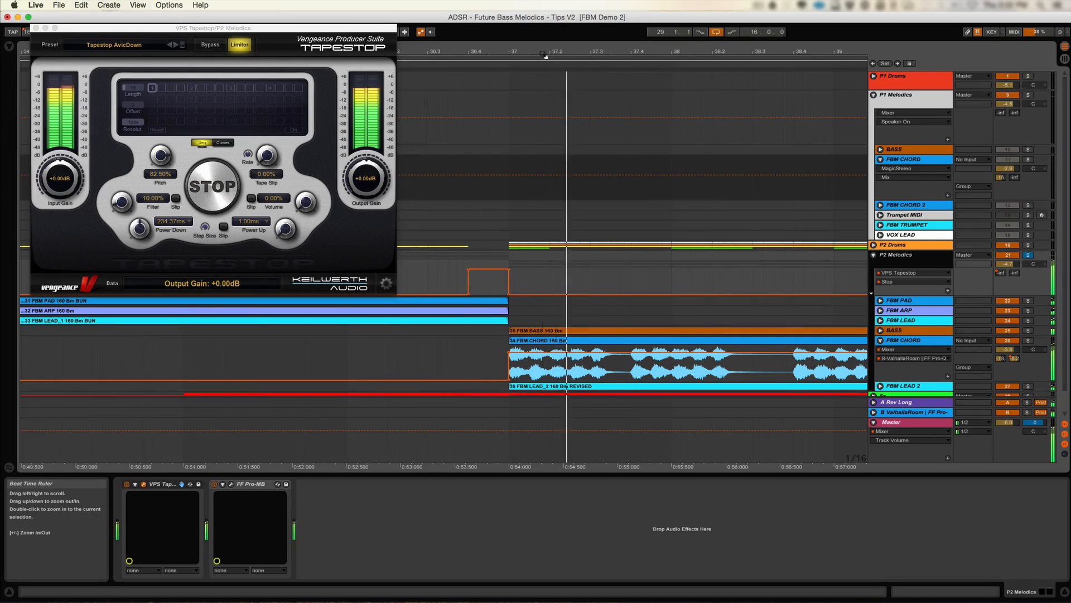
{"action": "double_click", "coordinate": [544, 54]}
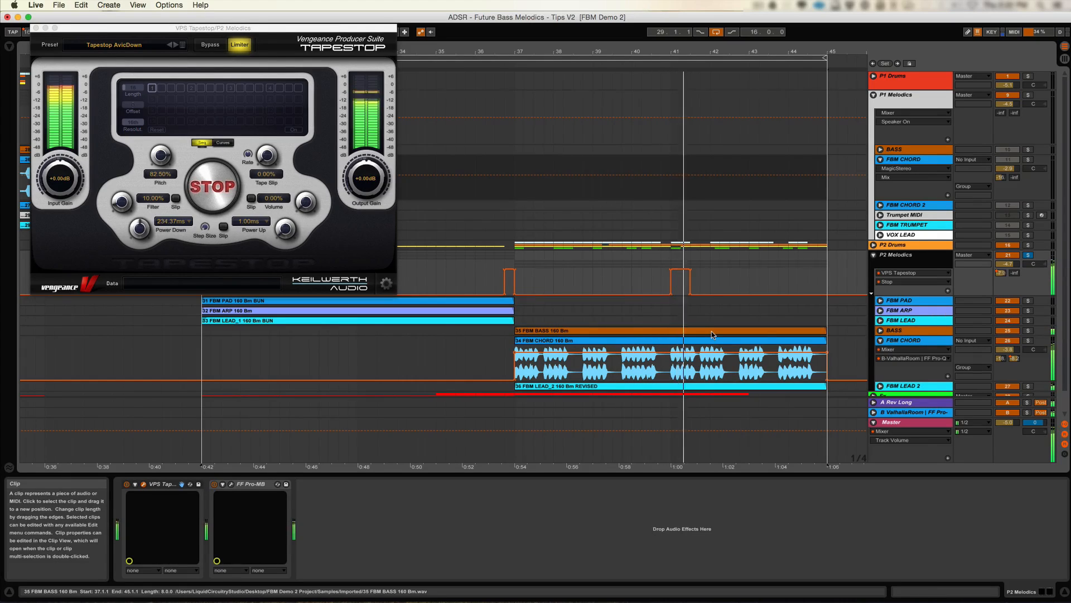
{"action": "key", "text": "space"}
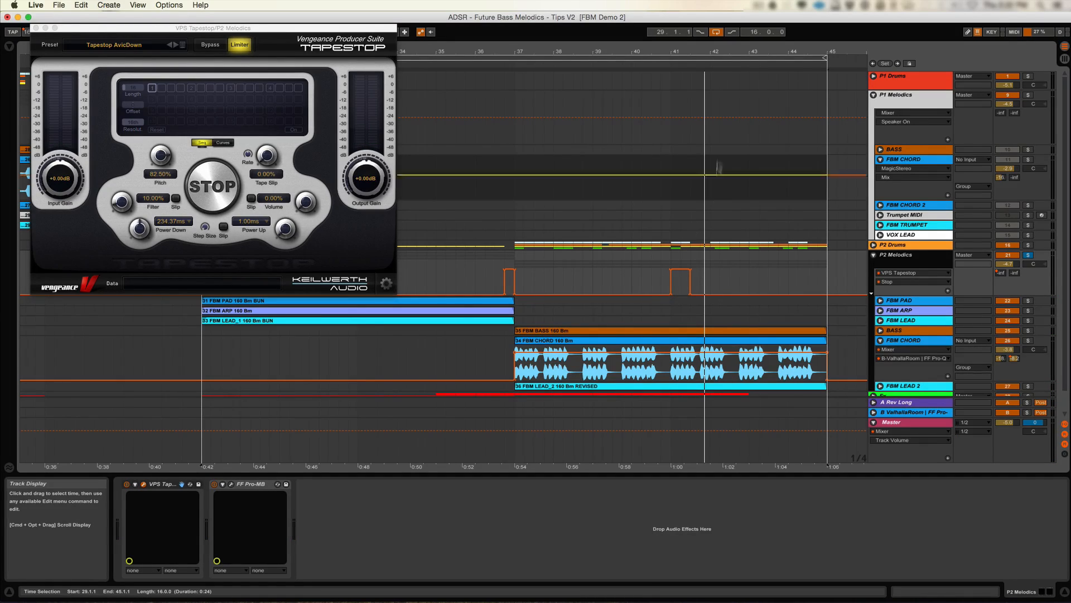
- Play P2 Melodics from bar 41 and again from slightly earlier to audition the tape-stop effect
{"action": "left_click_drag", "start_coordinate": [761, 51], "coordinate": [761, 78]}
{"action": "left_click_drag", "start_coordinate": [645, 78], "coordinate": [590, 51]}
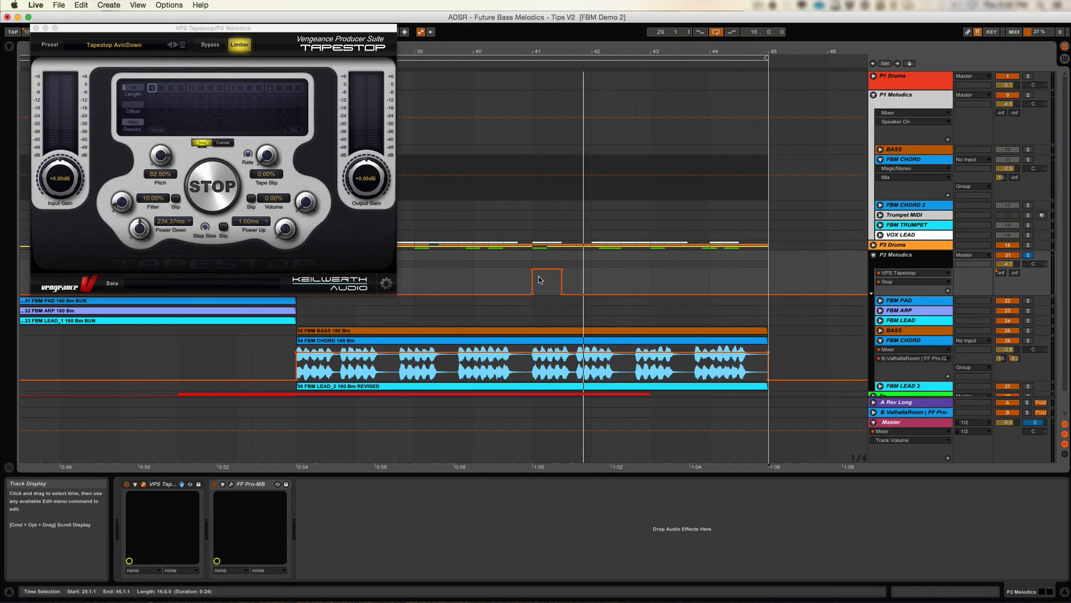
{"action": "left_click", "coordinate": [532, 63]}
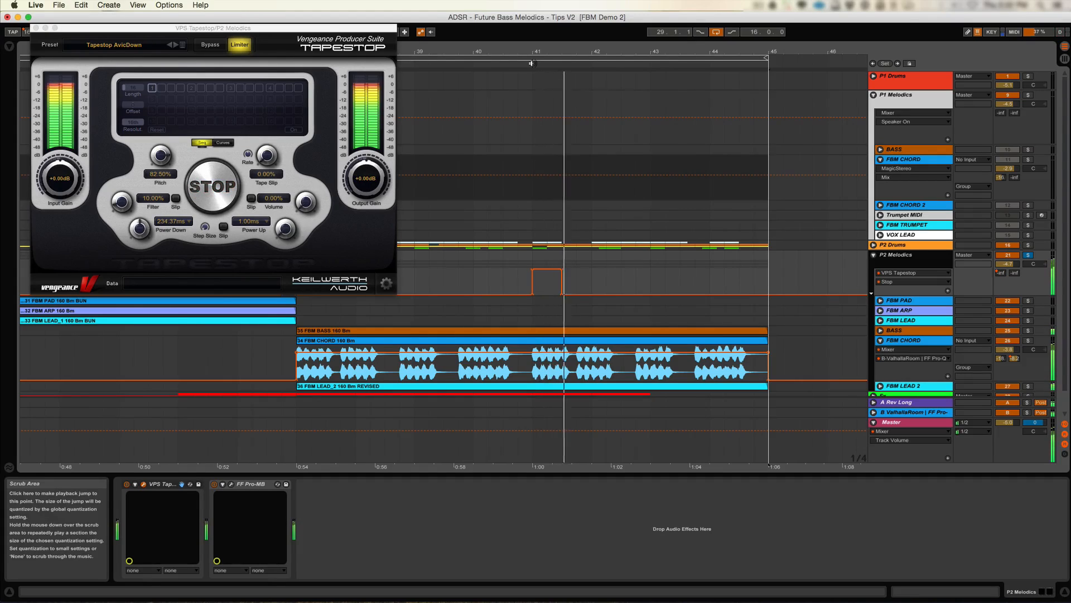
{"action": "left_click", "coordinate": [501, 65]}
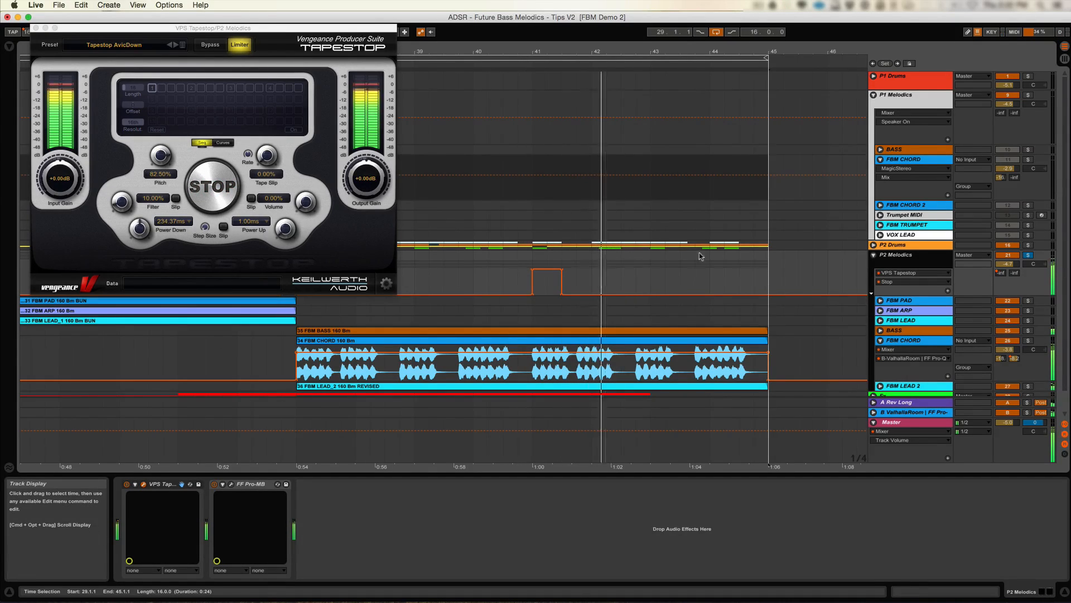
- Show the P2 Melodics group's mixer automation for the A-Rev Long send
{"action": "left_click", "coordinate": [896, 273]}
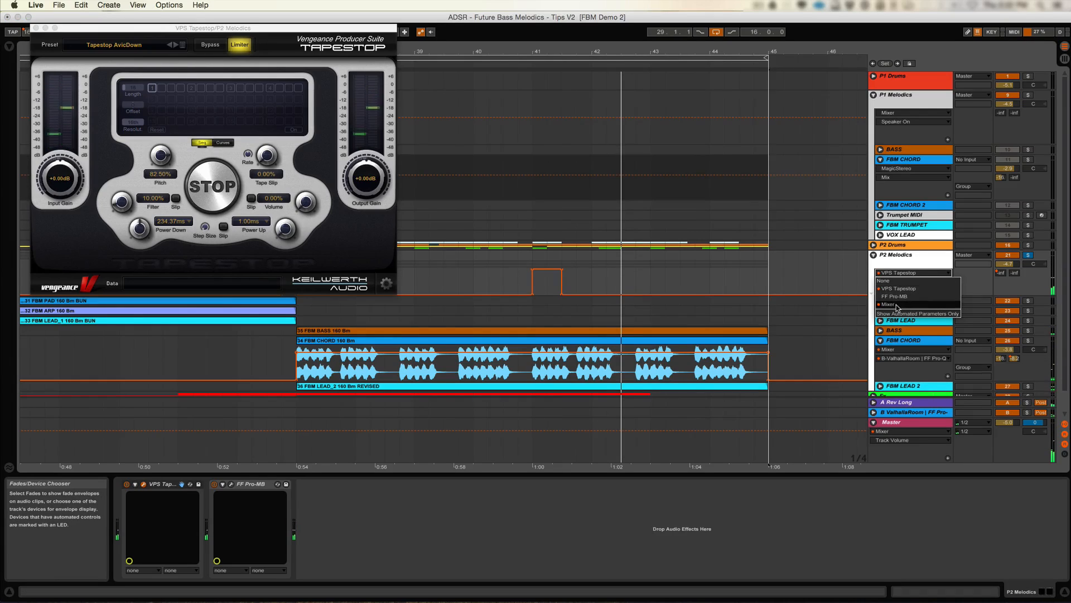
{"action": "left_click", "coordinate": [896, 281]}
{"action": "left_click", "coordinate": [898, 282]}
{"action": "left_click", "coordinate": [896, 321]}
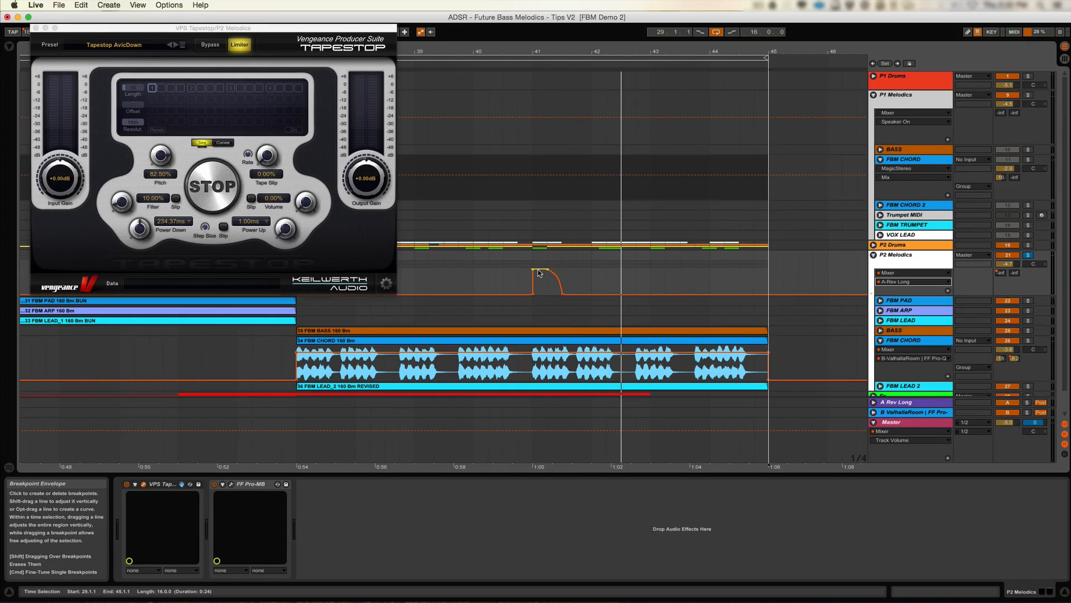
- Try lowering the A-Rev Long send peak at bar 41 to the baseline, audition the tape stop without it, and undo the change
{"action": "left_click_drag", "start_coordinate": [540, 273], "coordinate": [540, 279]}
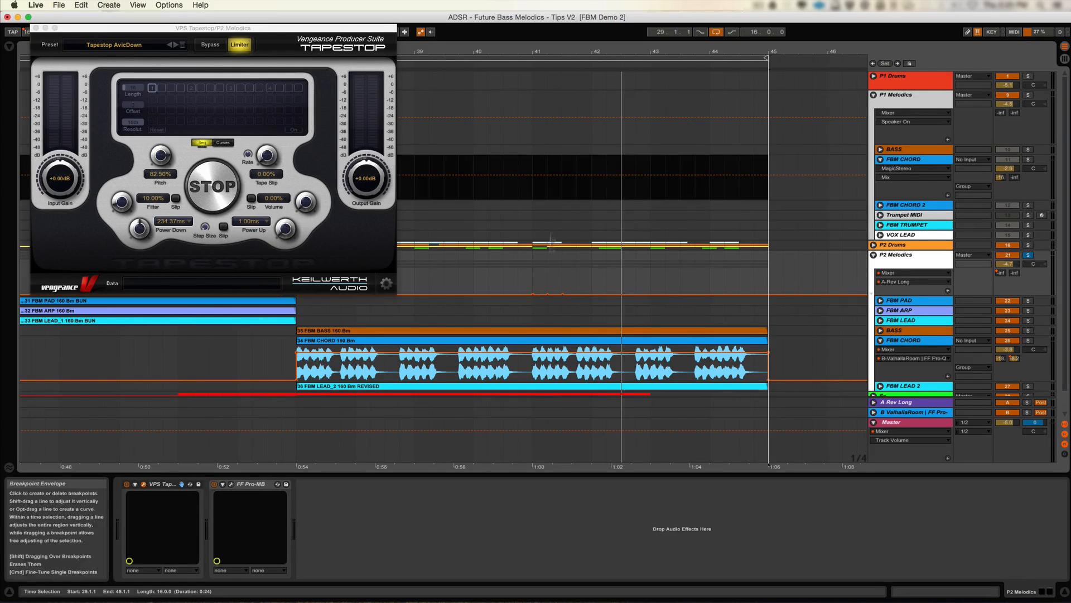
{"action": "left_click", "coordinate": [442, 63]}
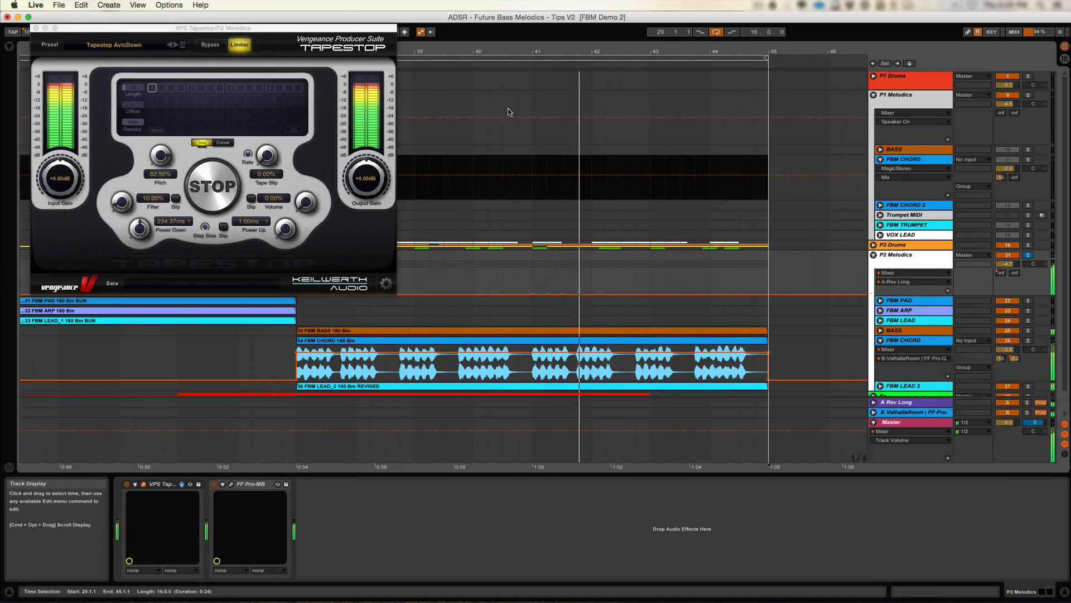
{"action": "key", "text": "space"}
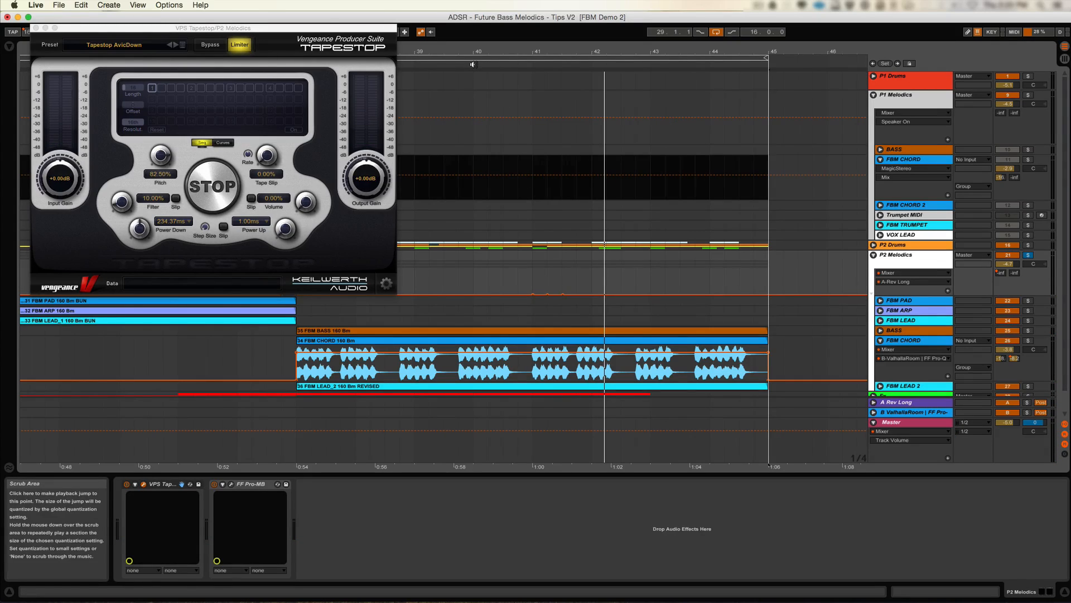
{"action": "left_click", "coordinate": [473, 65]}
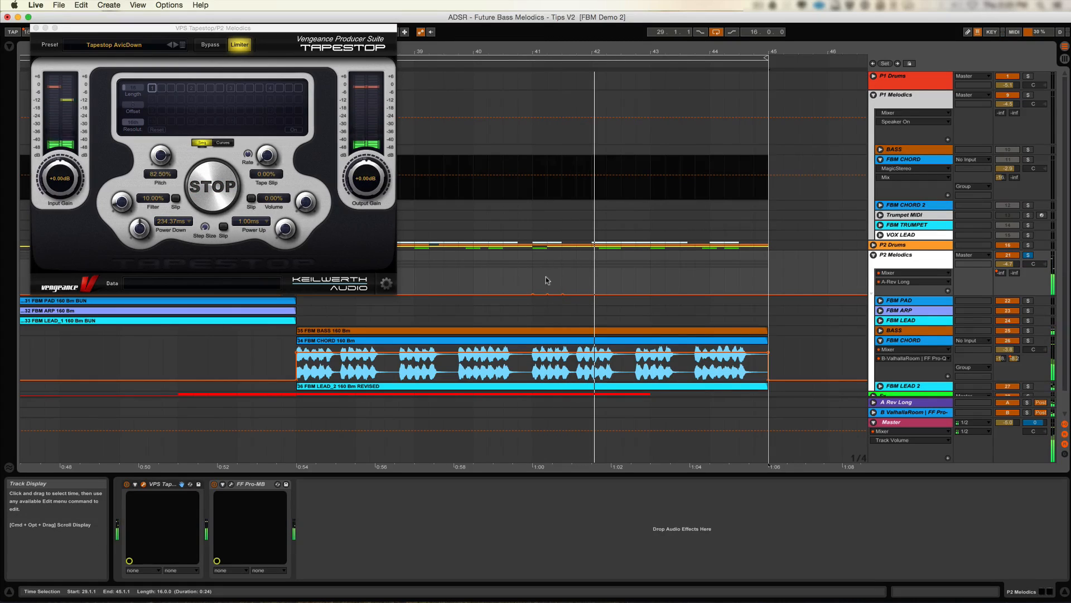
{"action": "key", "text": "super+z"}
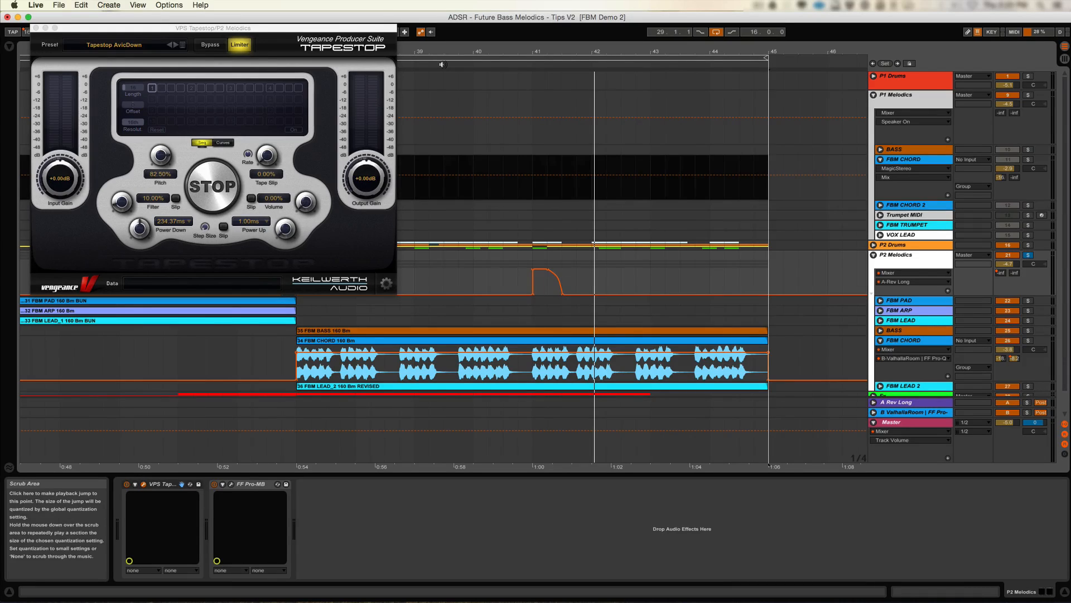
- Audition the tape stop at bar 41 with its A-Rev Long send automation, and review the send peaks on P2 Melodics
{"action": "left_click", "coordinate": [442, 64]}
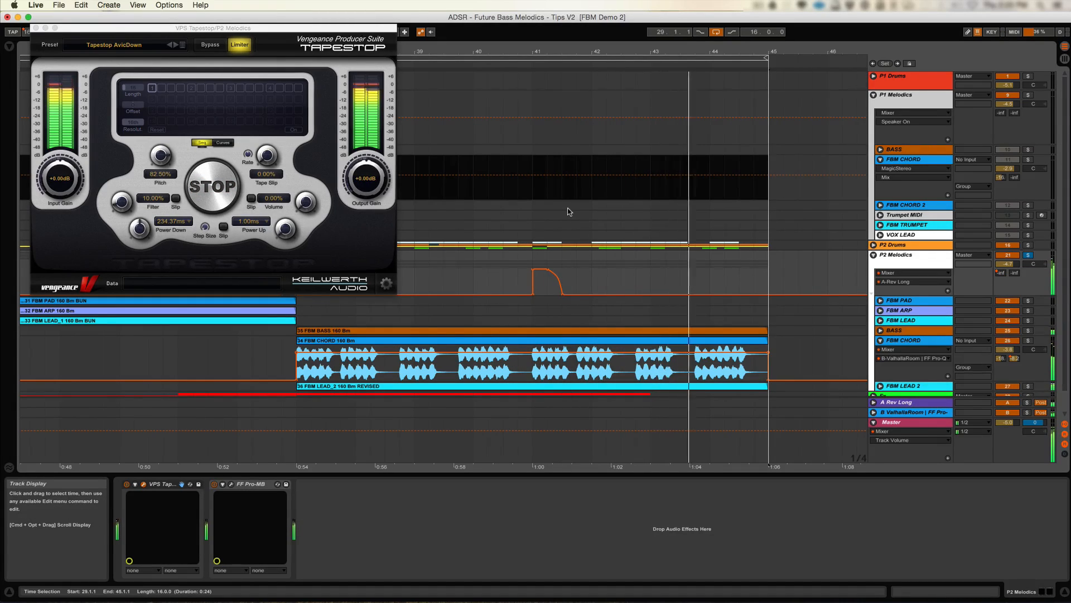
{"action": "key", "text": "space"}
{"action": "mouse_move", "coordinate": [555, 54]}
{"action": "left_mouse_down"}
{"action": "mouse_move", "coordinate": [556, 22]}
{"action": "mouse_move", "coordinate": [537, 53]}
{"action": "mouse_move", "coordinate": [558, 54]}
{"action": "left_mouse_up"}
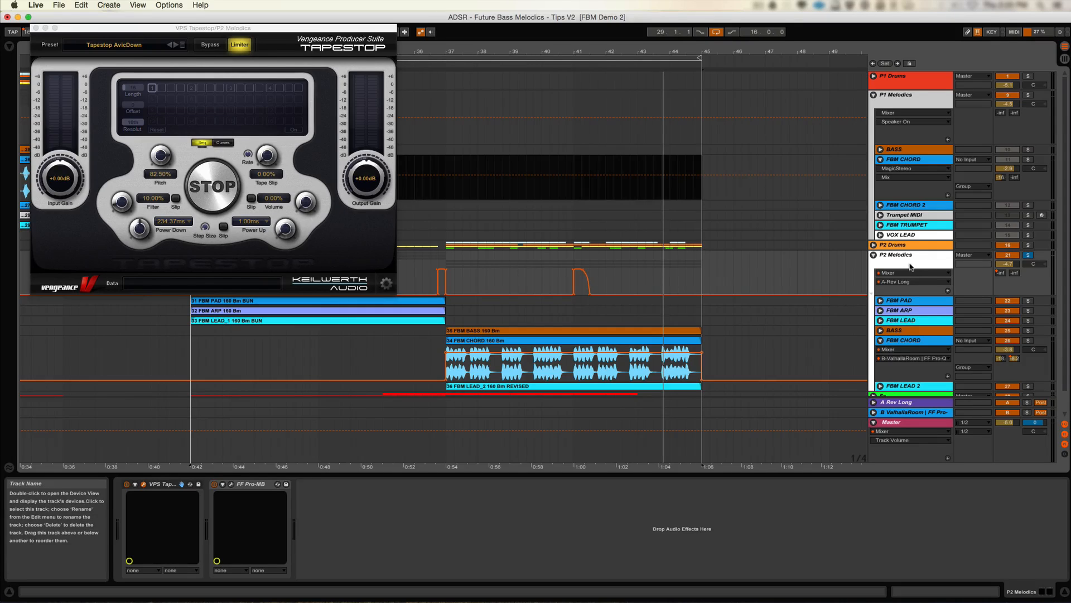
{"action": "left_click_drag", "start_coordinate": [602, 52], "coordinate": [566, 39]}
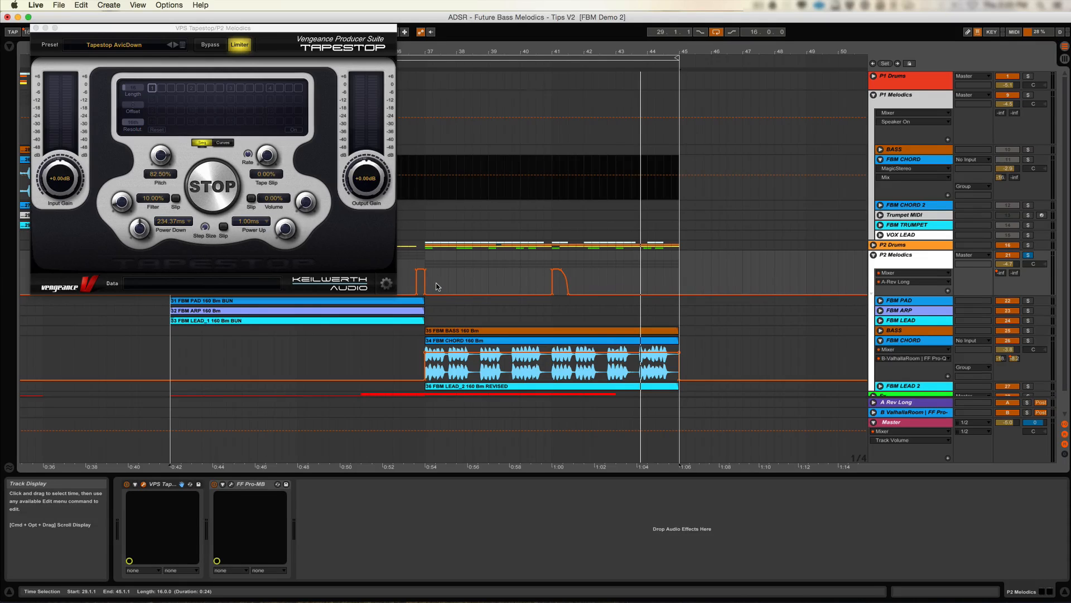
{"action": "left_click_drag", "start_coordinate": [550, 52], "coordinate": [577, 39]}
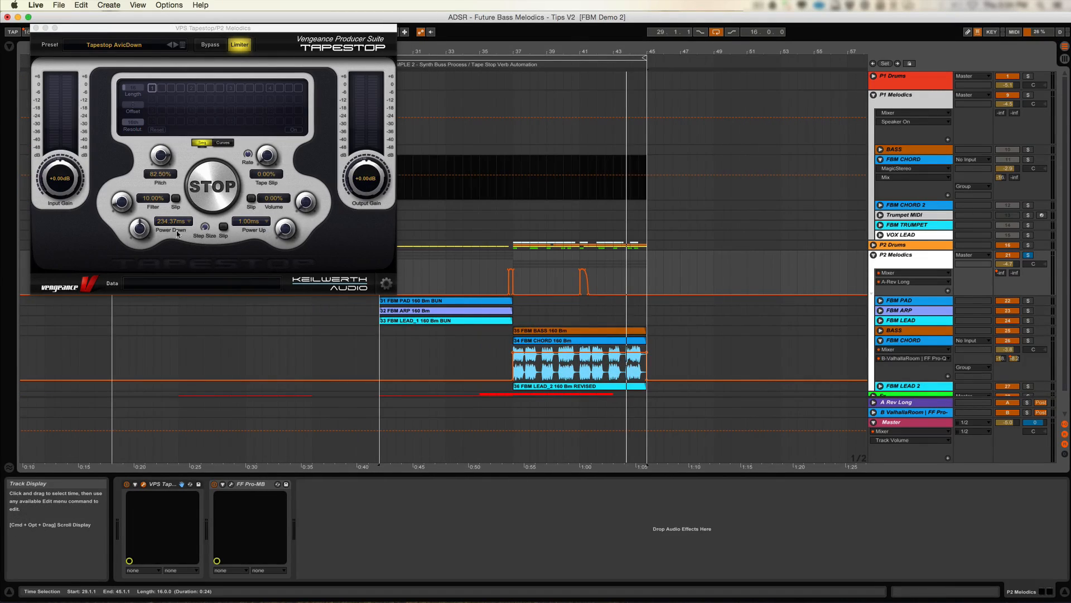
- Close the VPS Tapestop plug-in window to reveal the full Example 1 and Example 2 arrangement
{"action": "mouse_move", "coordinate": [138, 241]}
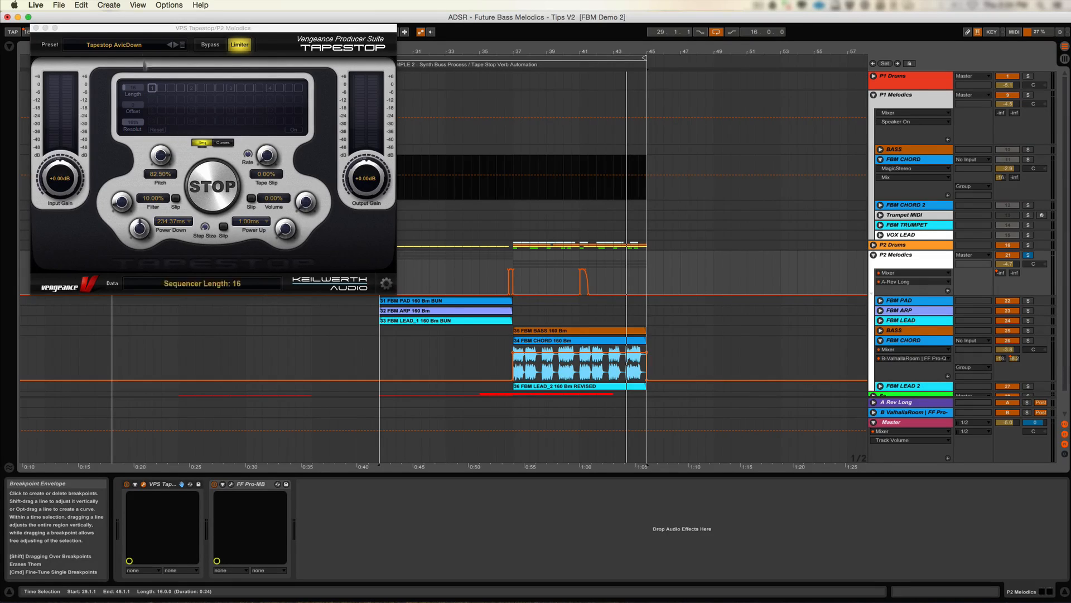
{"action": "left_click_drag", "start_coordinate": [121, 30], "coordinate": [201, 202]}
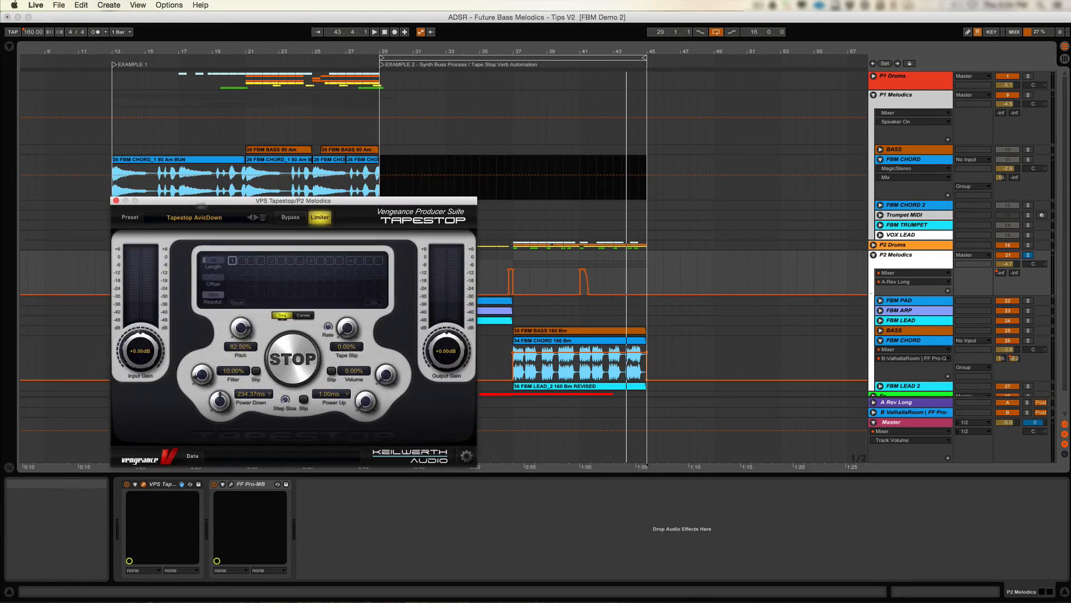
{"action": "left_click", "coordinate": [116, 200]}
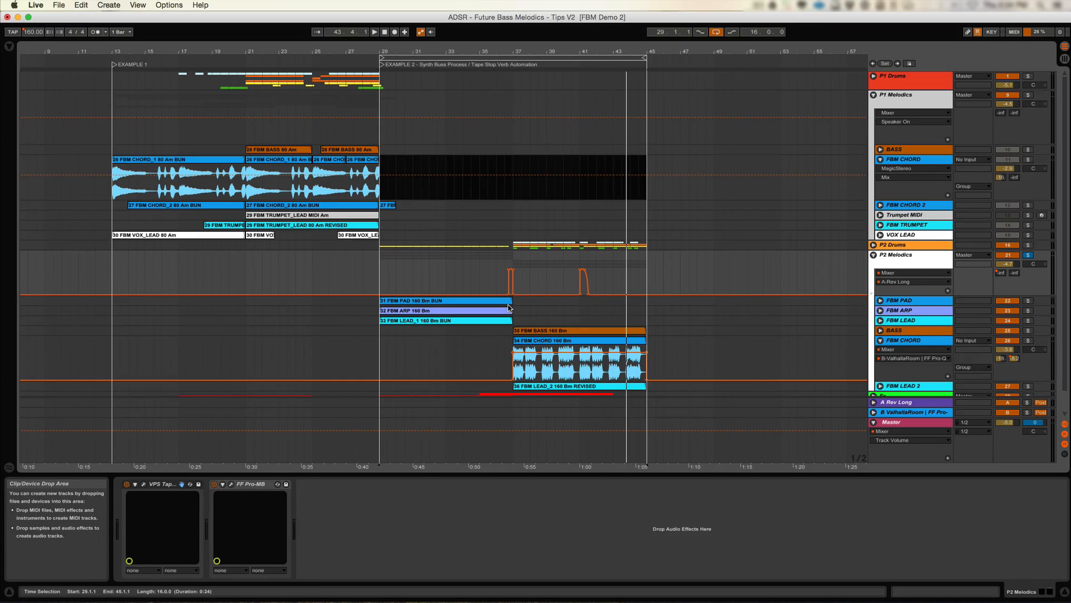
{"action": "left_click_drag", "start_coordinate": [567, 50], "coordinate": [567, 69]}
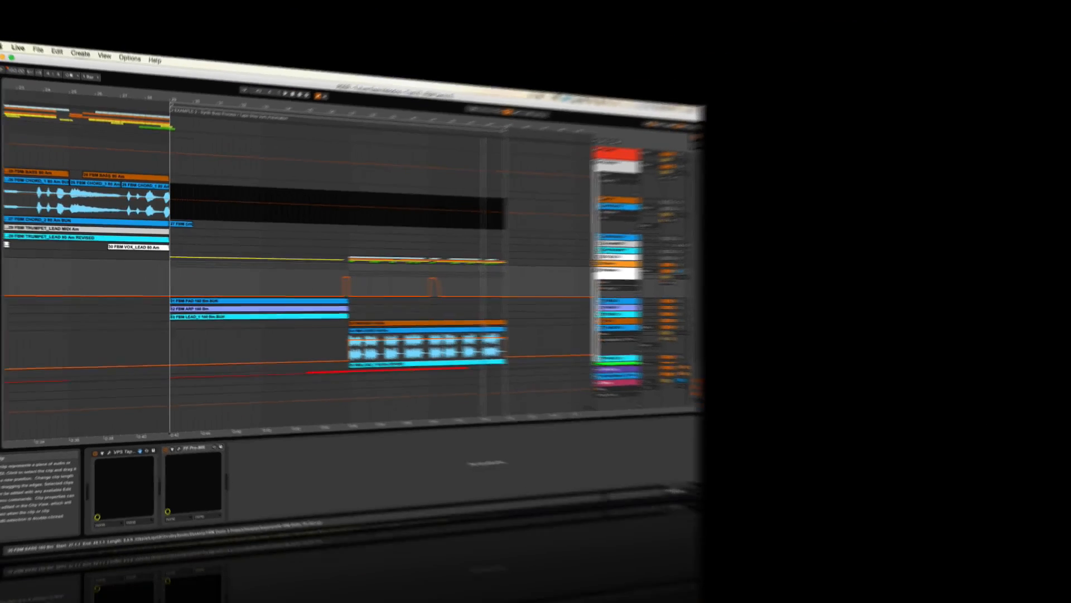